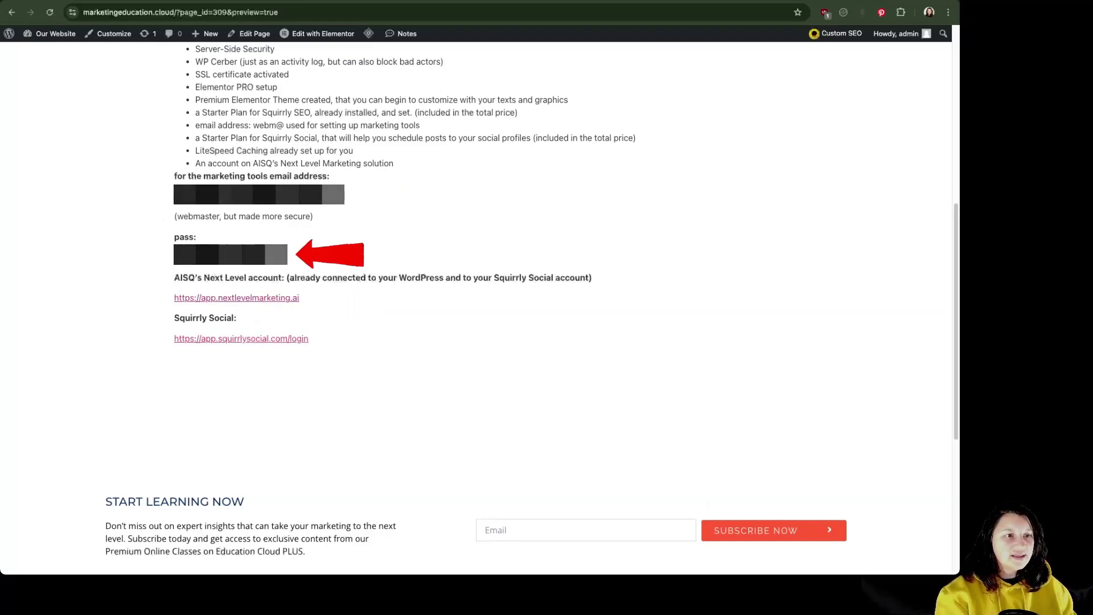
Open the Next Level Marketing app and start content plan research on the topic "Actionable marketing strategies", accepting the 5-credit cost
click(279, 297)
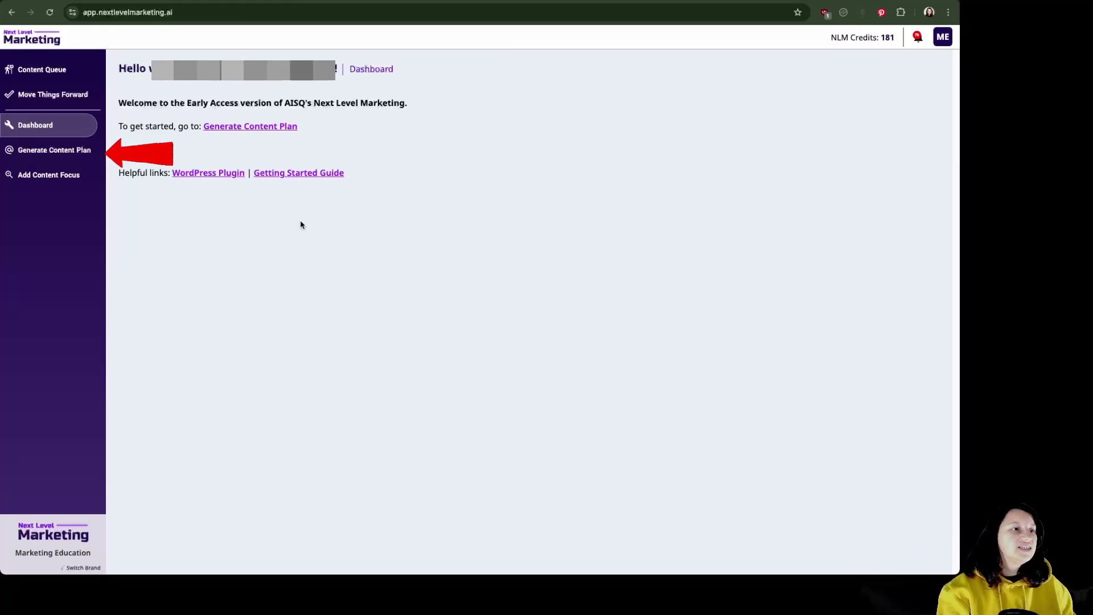
click(58, 159)
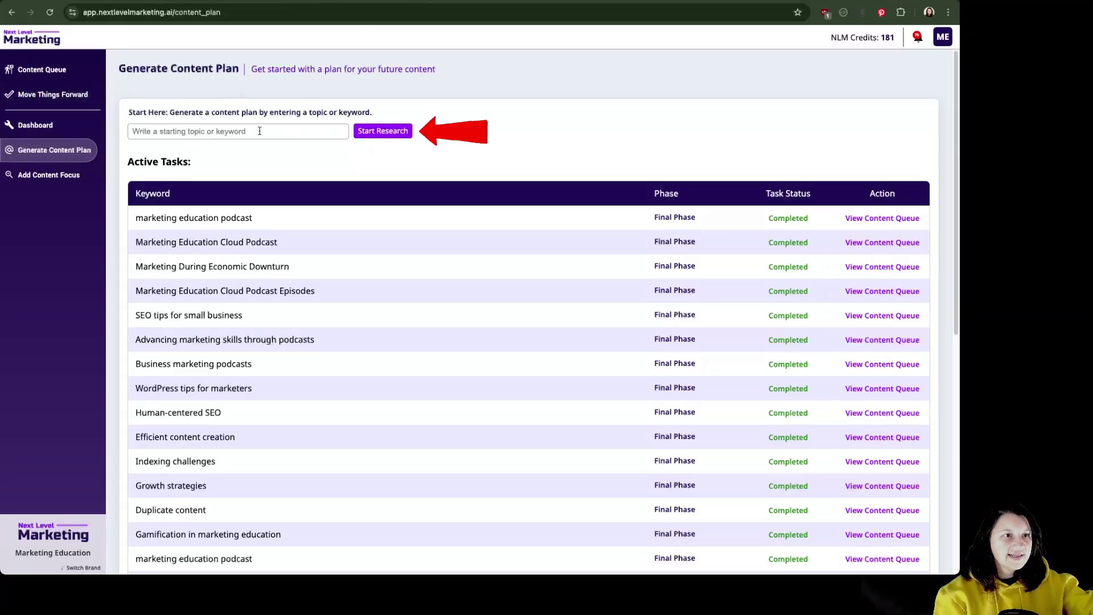
click(260, 131)
text(Actionable marketing strategies)
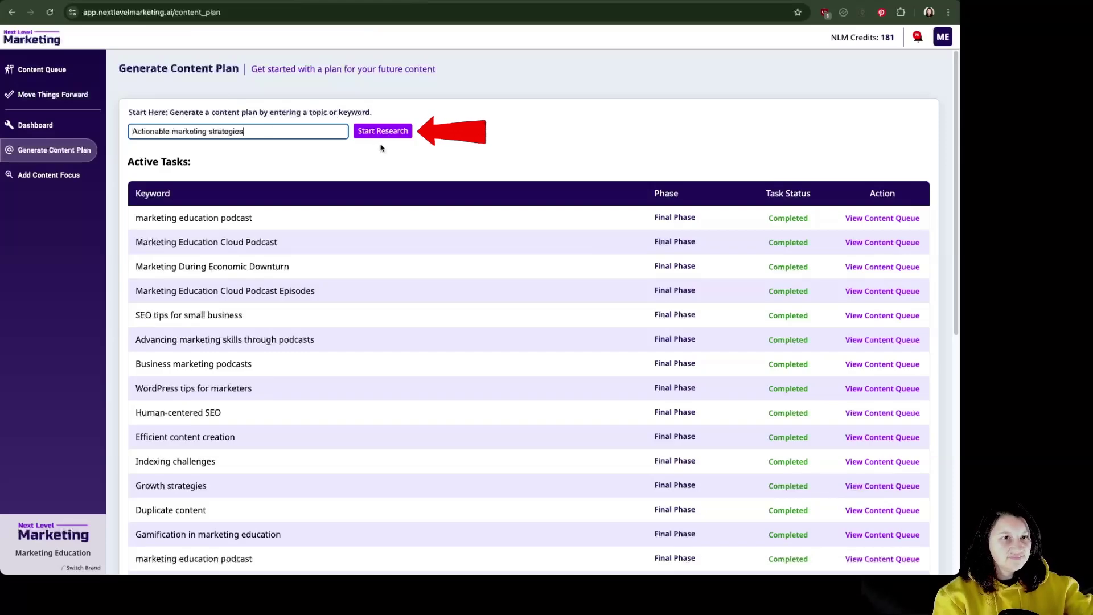
click(382, 134)
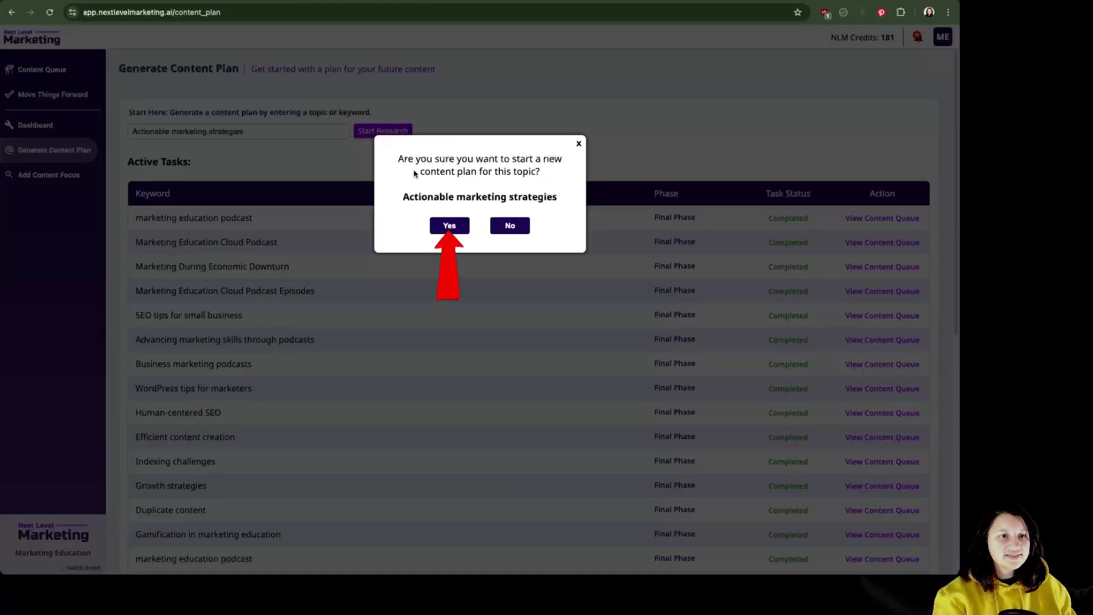
click(461, 226)
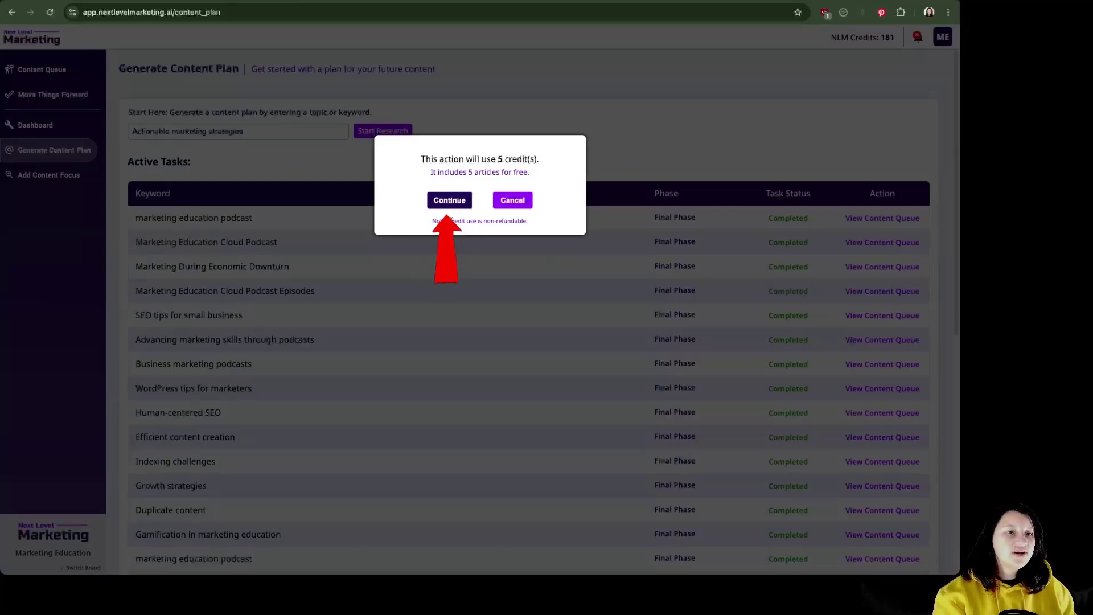
click(448, 202)
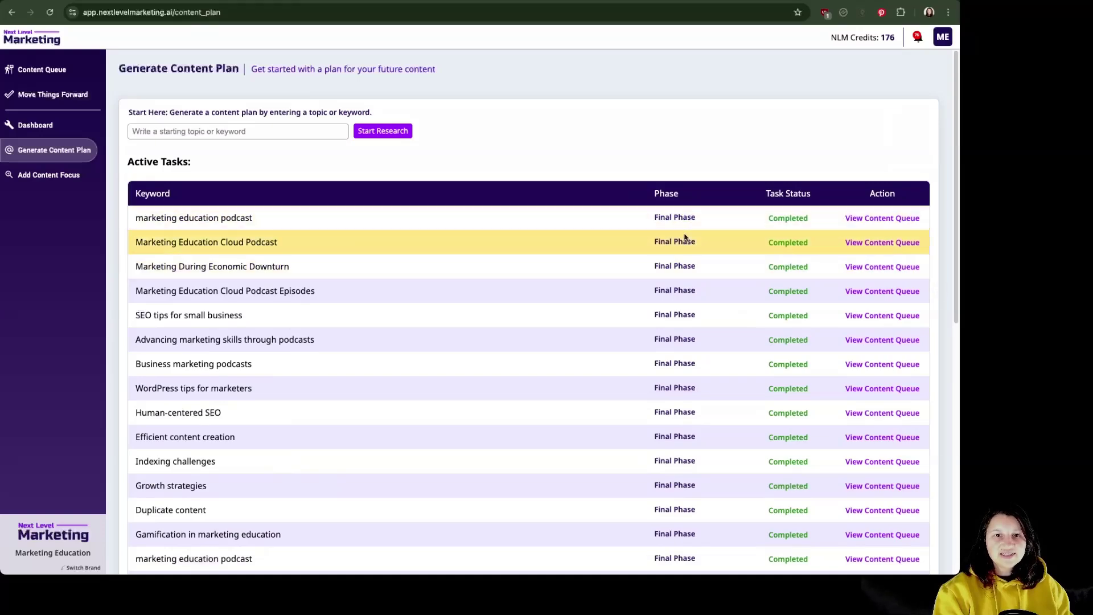
Start the content plan for the "Actionable marketing strategies" task and look through its suggested keywords
scroll(900, 296, down, 10)
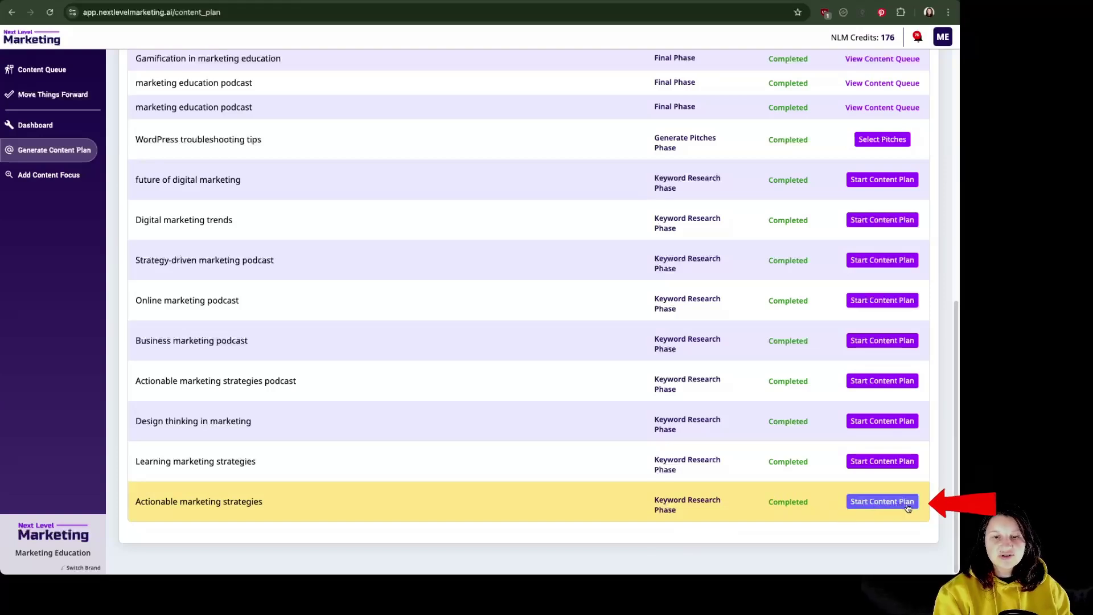
click(908, 503)
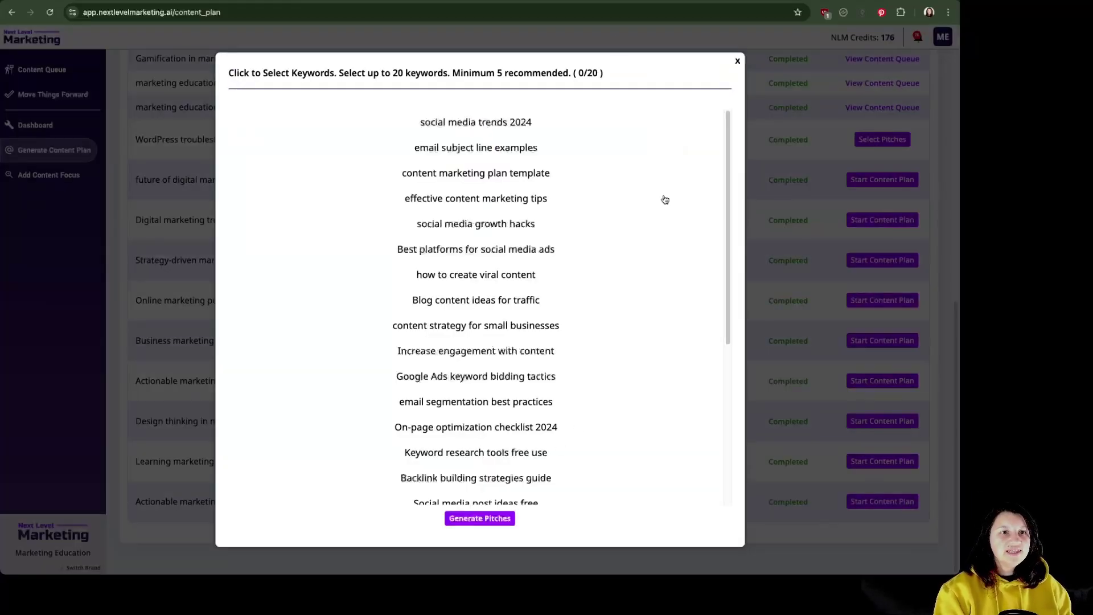
scroll(496, 370, down, 5)
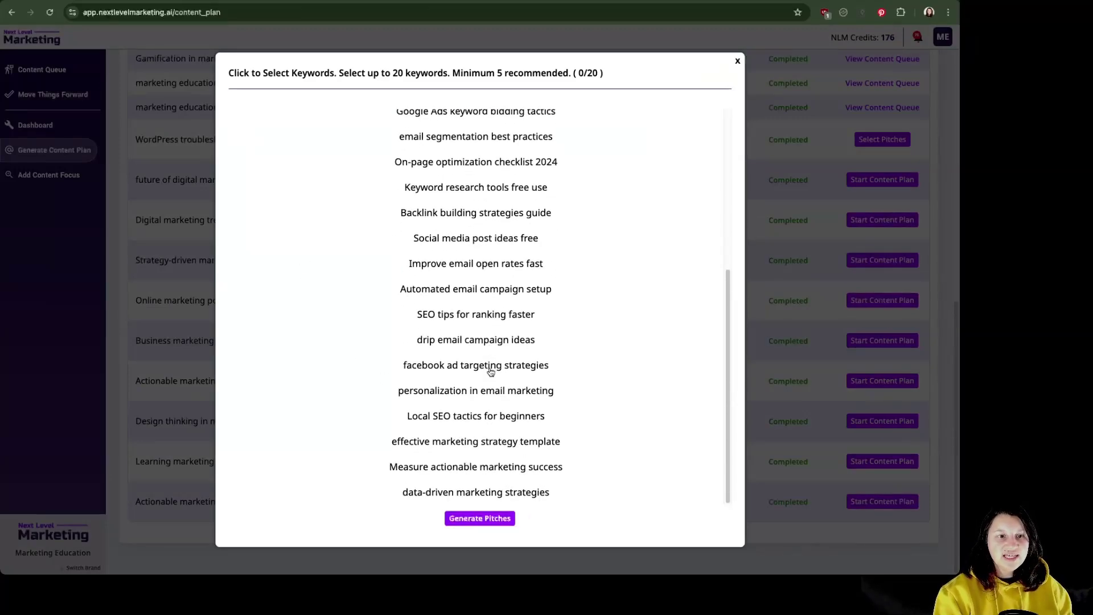
scroll(489, 370, up, 5)
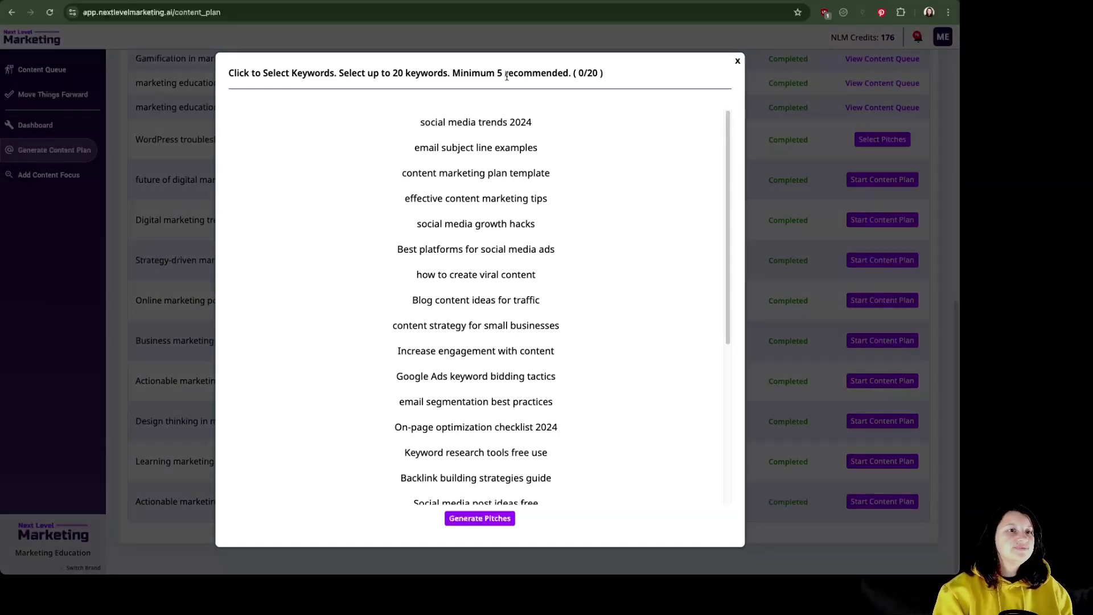
scroll(566, 256, down, 2)
scroll(568, 256, up, 2)
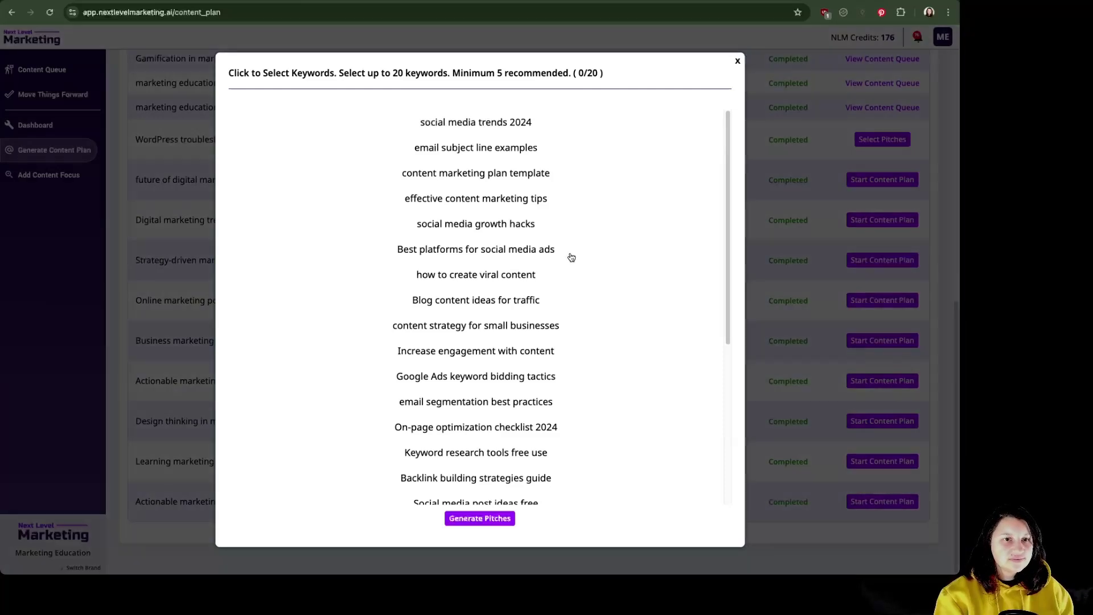
Select the keywords "effective content marketing tips", "social media growth hacks" and "how to create viral content"
scroll(557, 236, down, 1)
click(529, 200)
scroll(556, 241, down, 3)
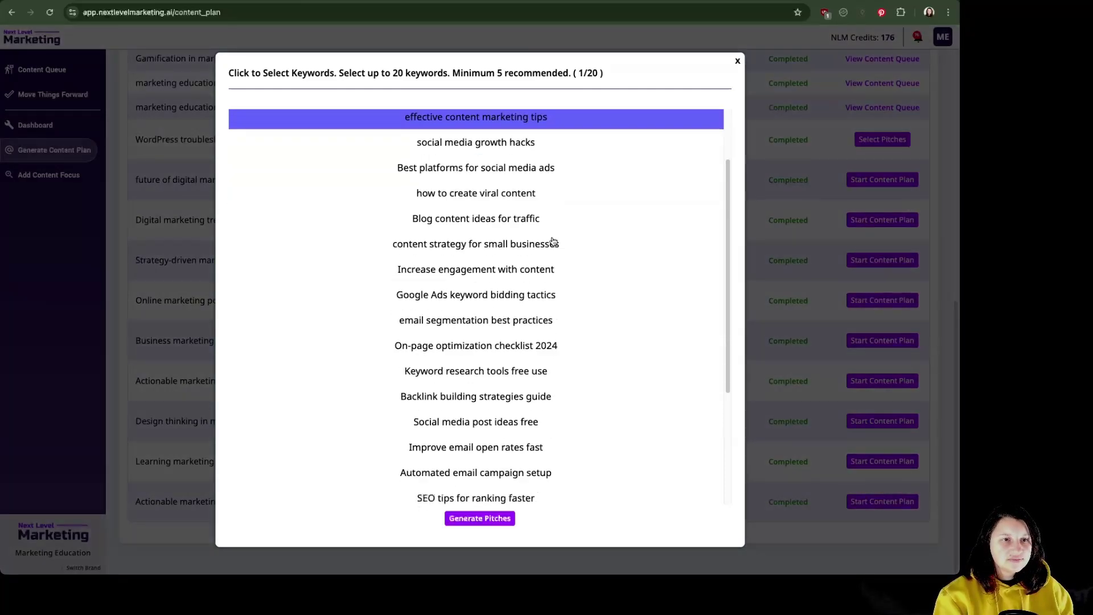
click(499, 144)
click(552, 193)
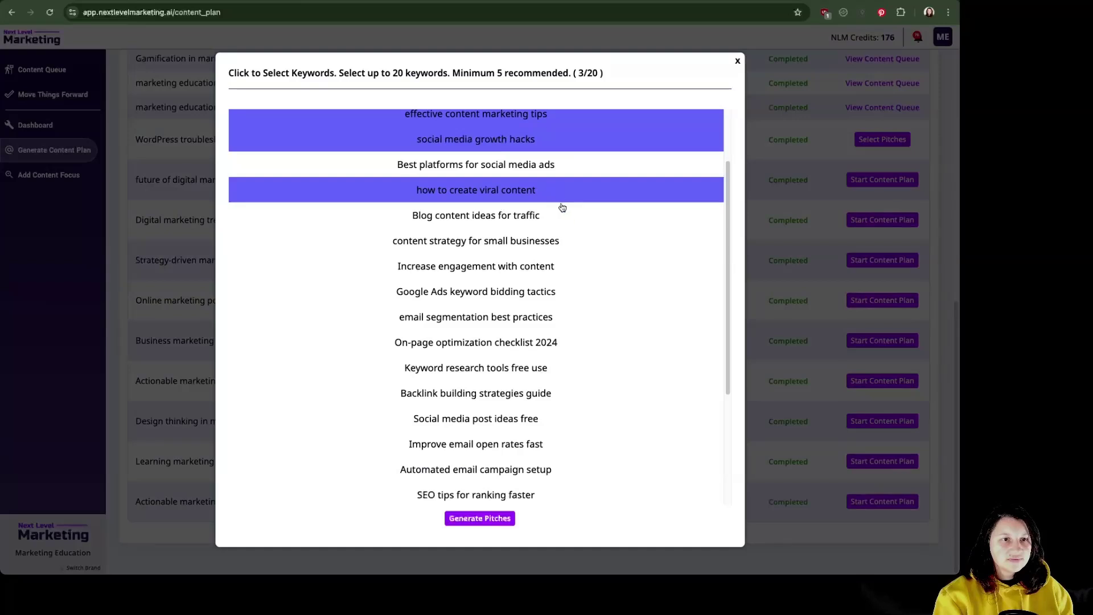
Add "Blog content ideas for traffic" and further content, email and SEO keywords to the selection, up to 12 in total
scroll(563, 210, down, 1)
scroll(566, 216, down, 2)
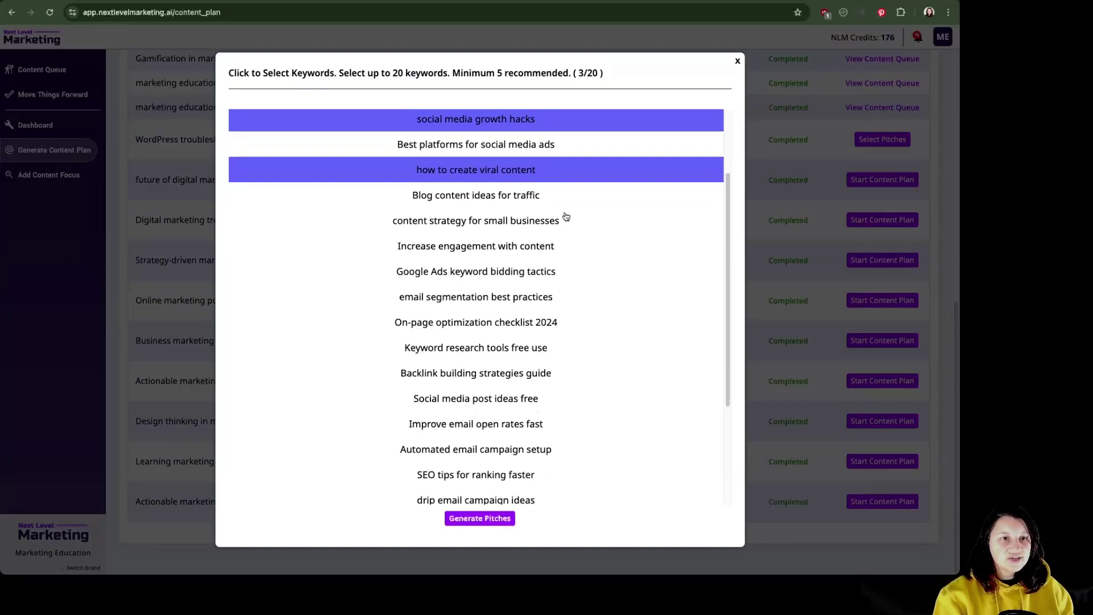
scroll(566, 216, down, 1)
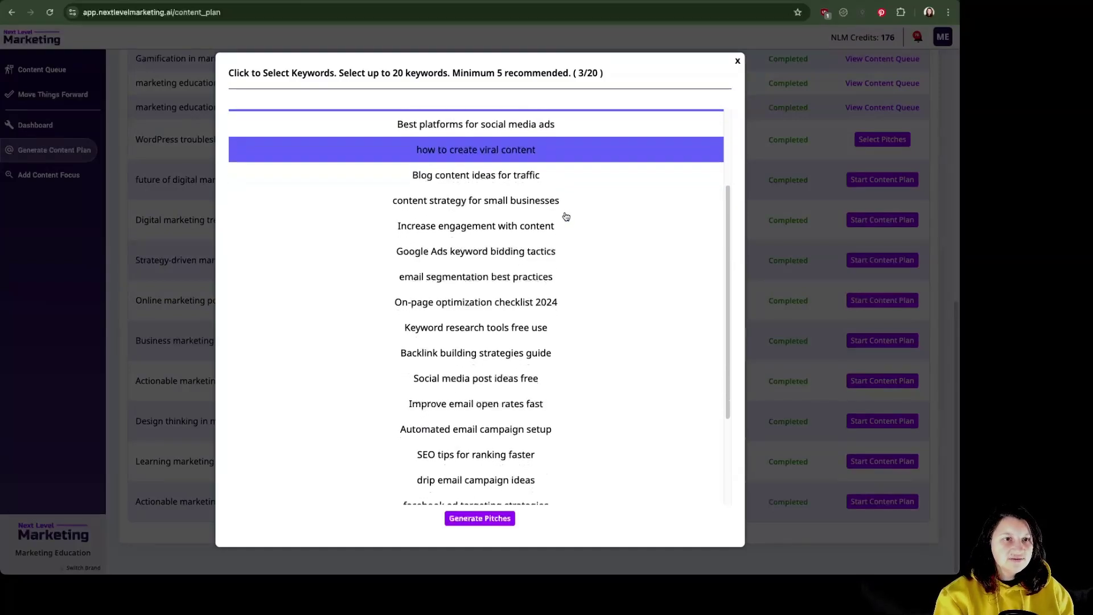
scroll(566, 217, down, 1)
click(535, 174)
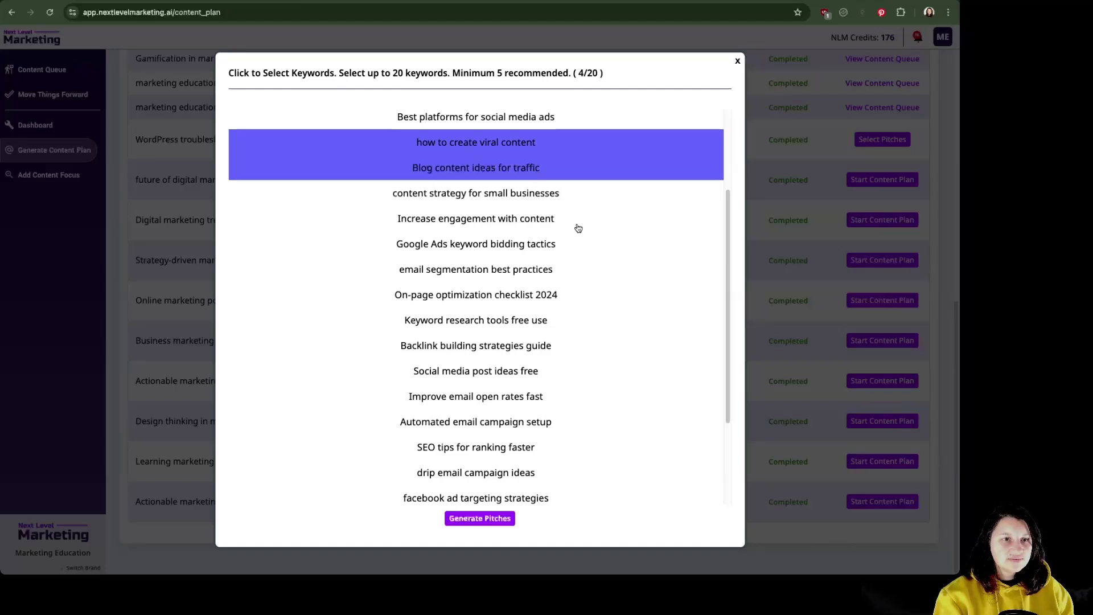
scroll(575, 227, down, 1)
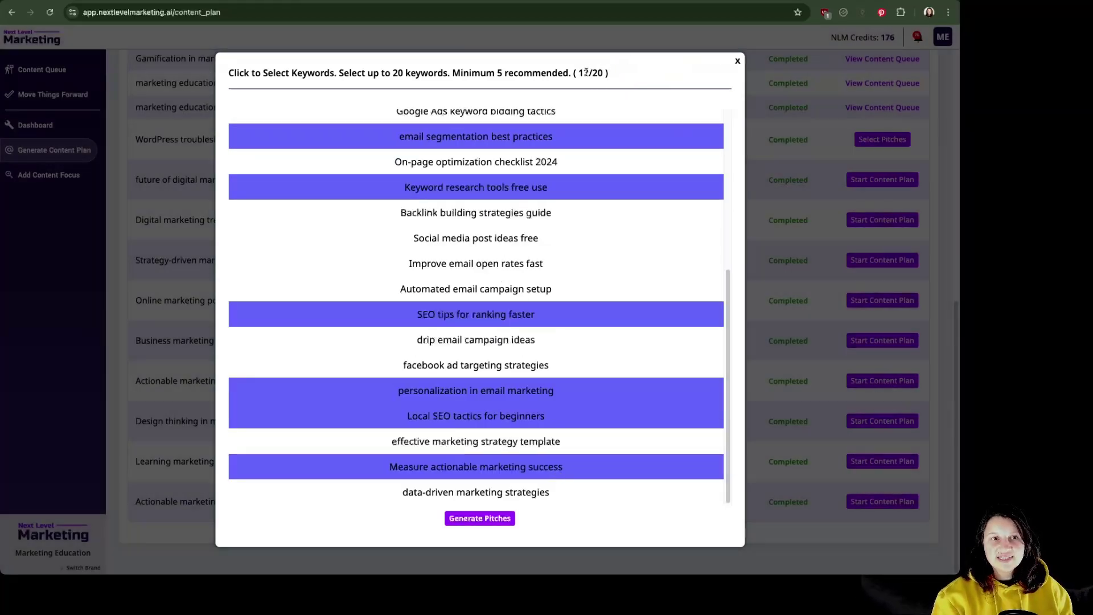
Generate article pitches from the 12 selected keywords, agreeing to proceed with them
scroll(609, 251, up, 5)
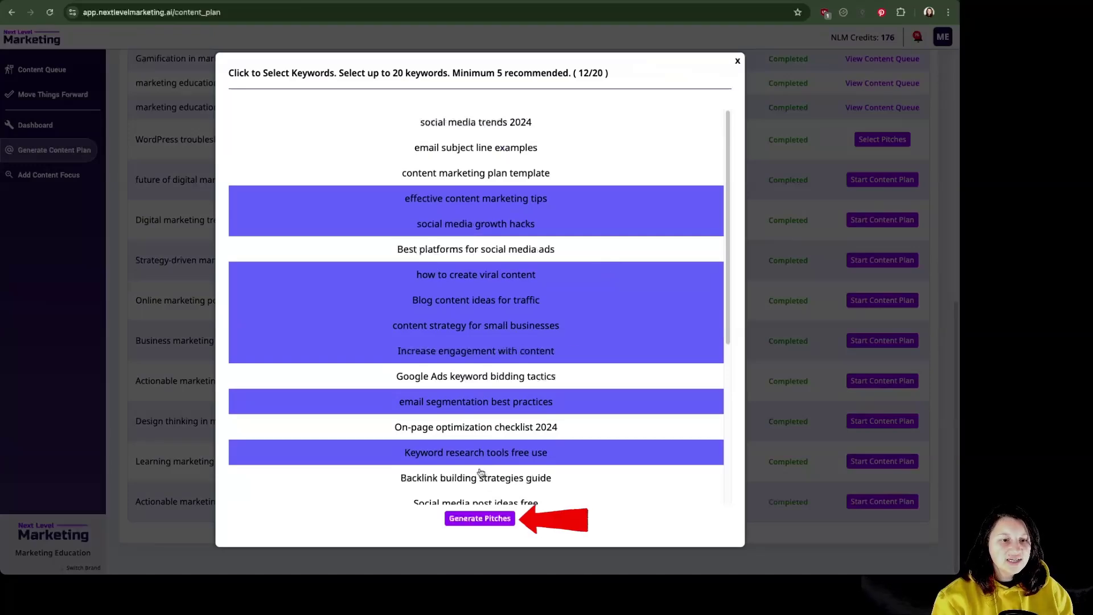
click(480, 519)
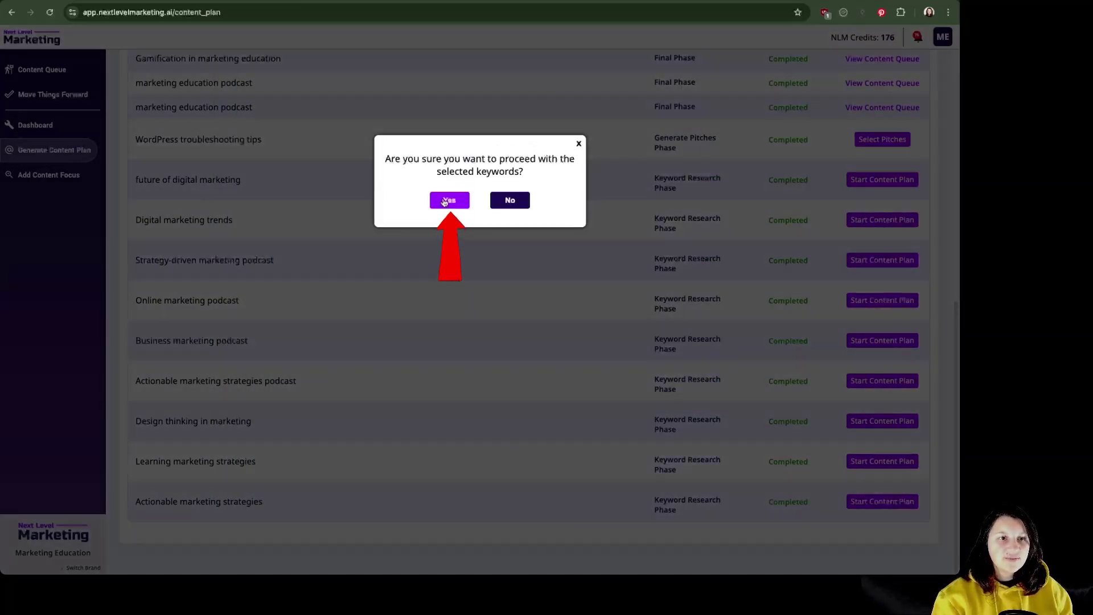
click(447, 201)
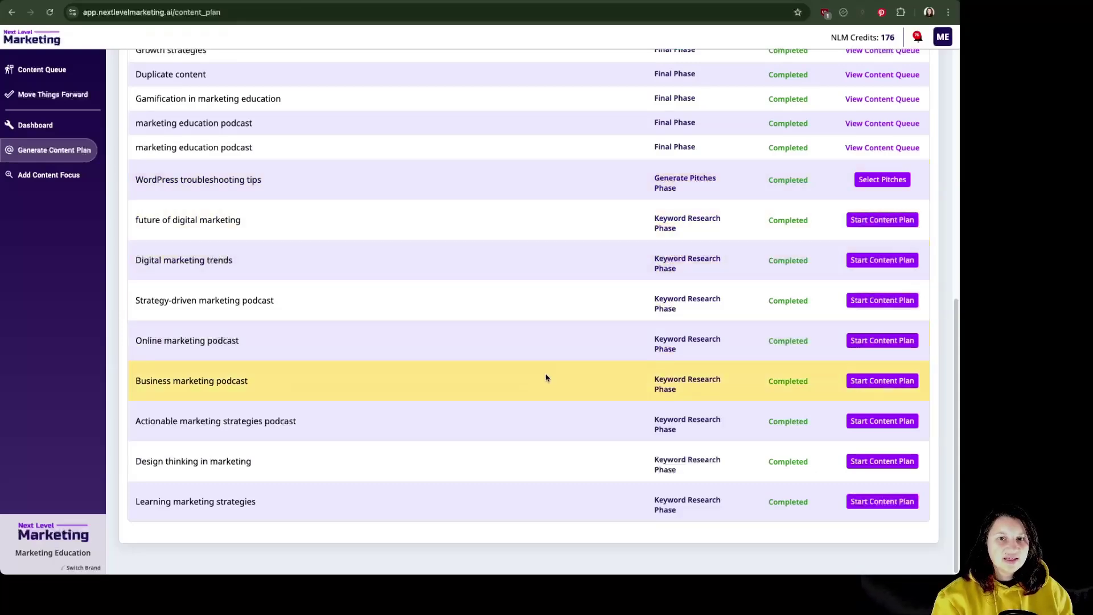
scroll(545, 378, up, 8)
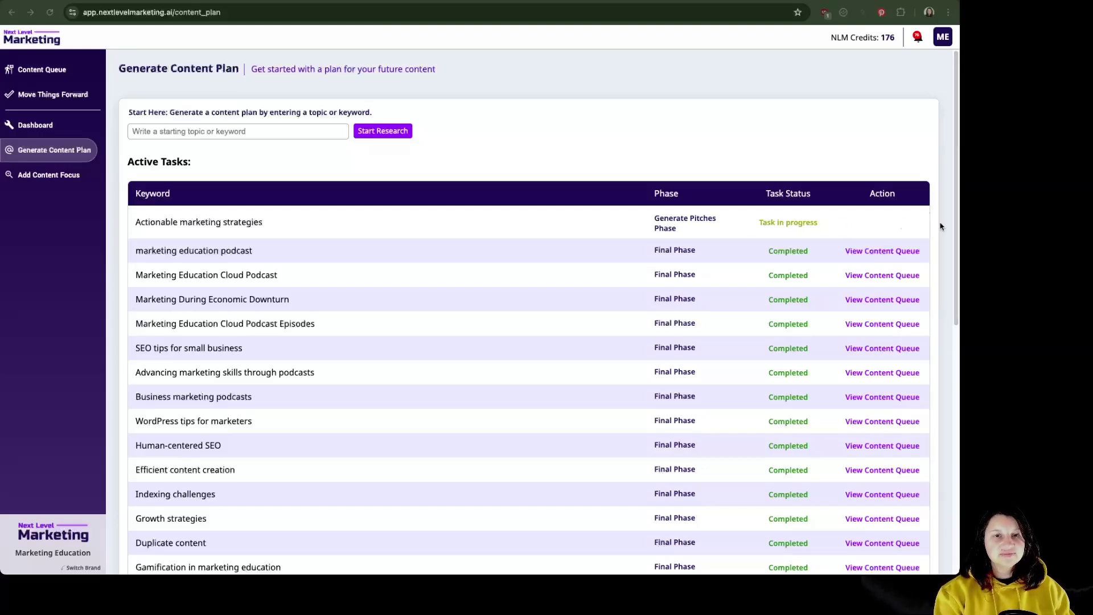
Open the article pitches generated for "Actionable marketing strategies" and look through the titles listed for every keyword
scroll(940, 227, down, 9)
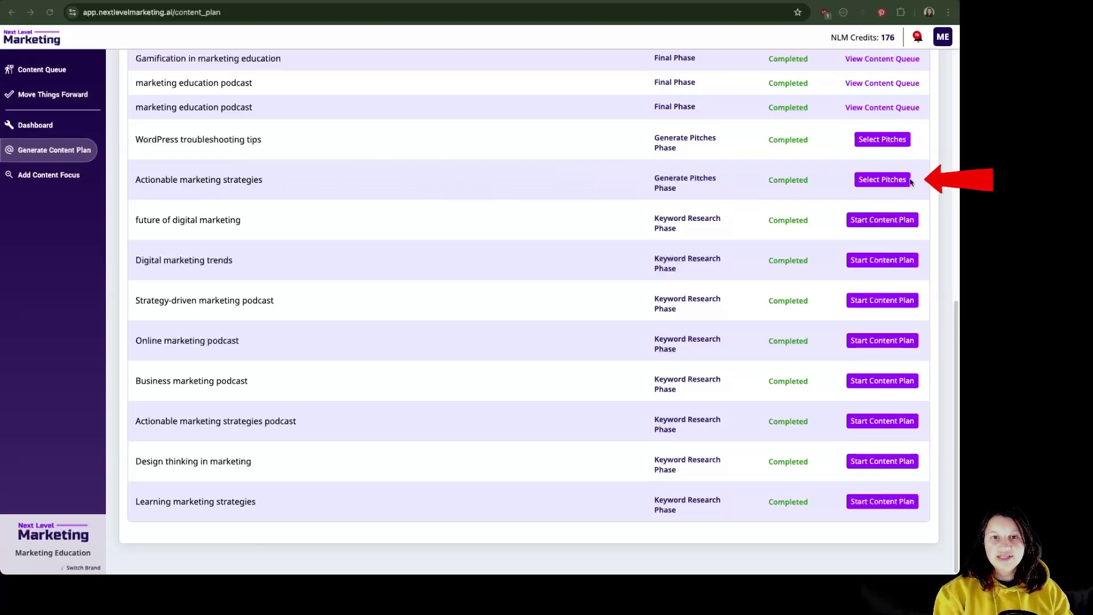
click(871, 181)
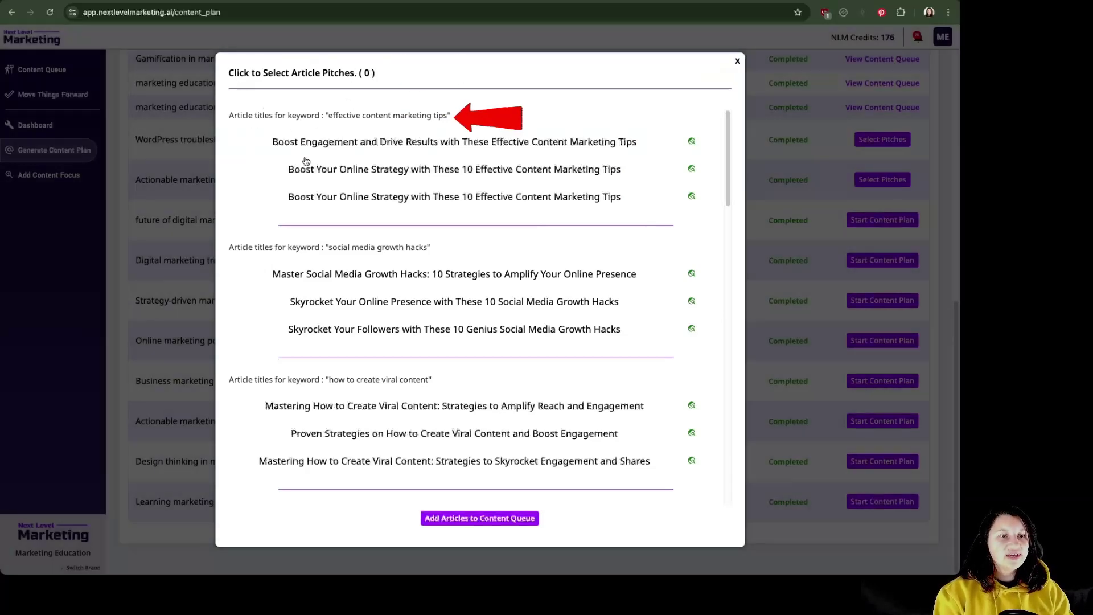
scroll(309, 402, down, 8)
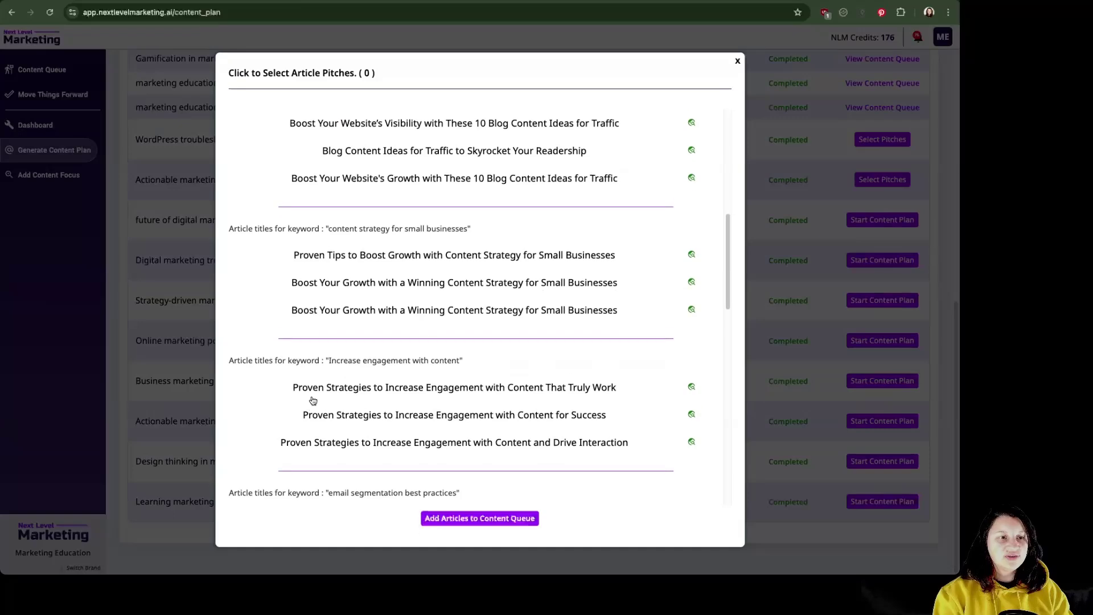
scroll(312, 401, down, 13)
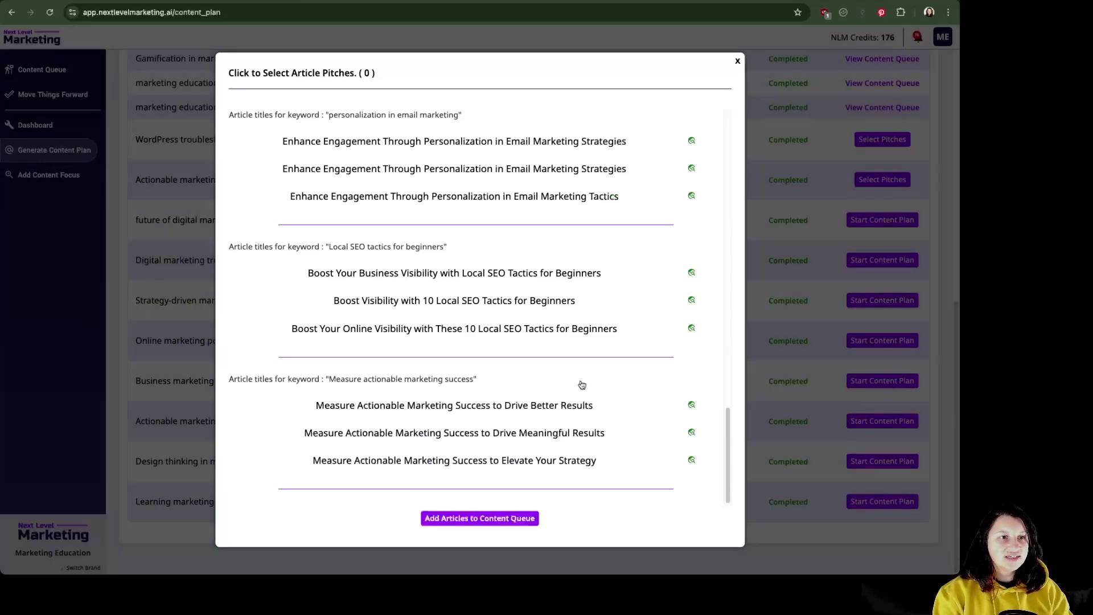
scroll(549, 324, up, 20)
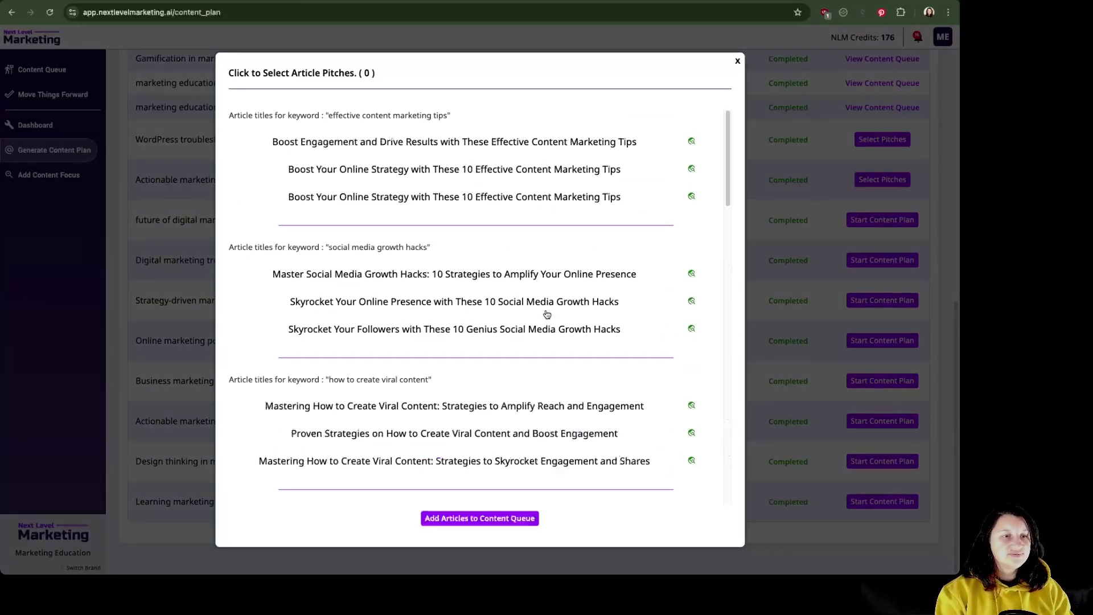
Check the SEO optimization indicators beside the pitched article titles across all keyword groups
mouse_move(682, 145)
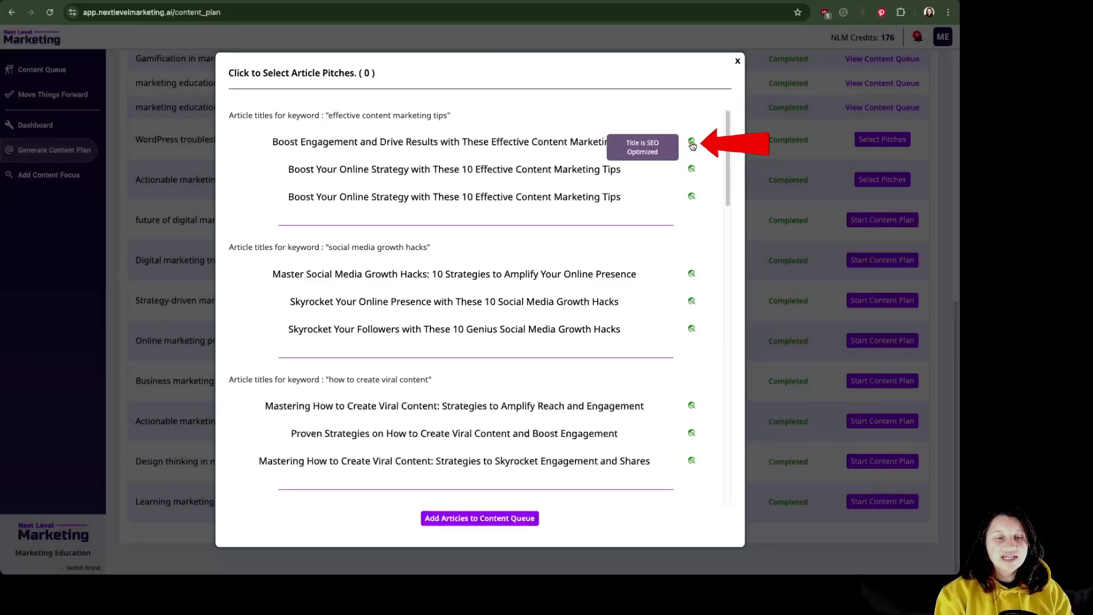
scroll(652, 276, down, 12)
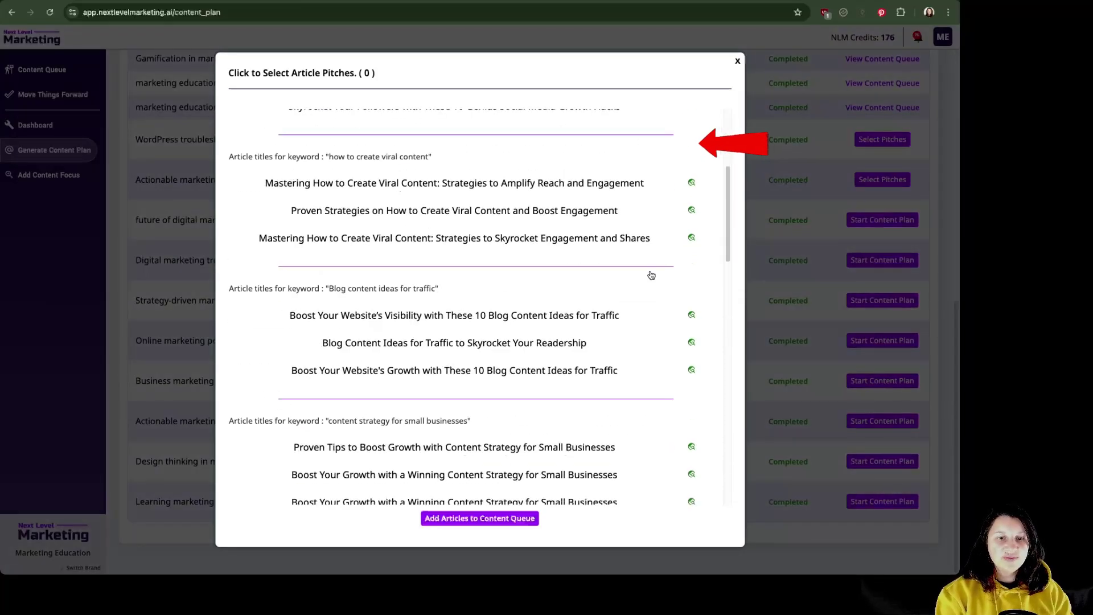
scroll(652, 276, down, 6)
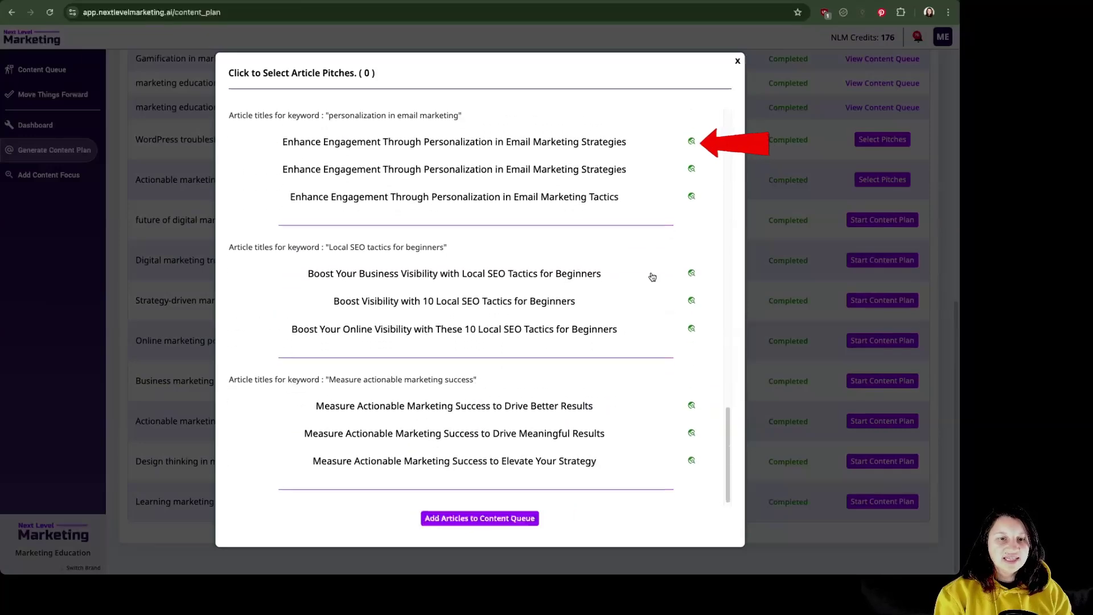
scroll(654, 277, up, 2)
scroll(655, 277, up, 8)
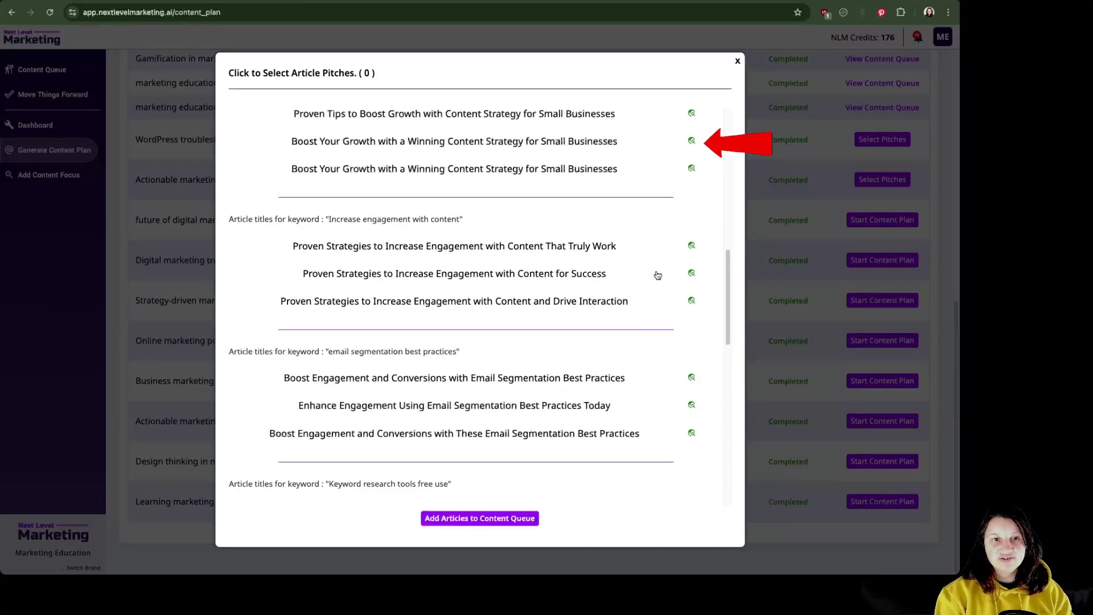
scroll(657, 279, up, 7)
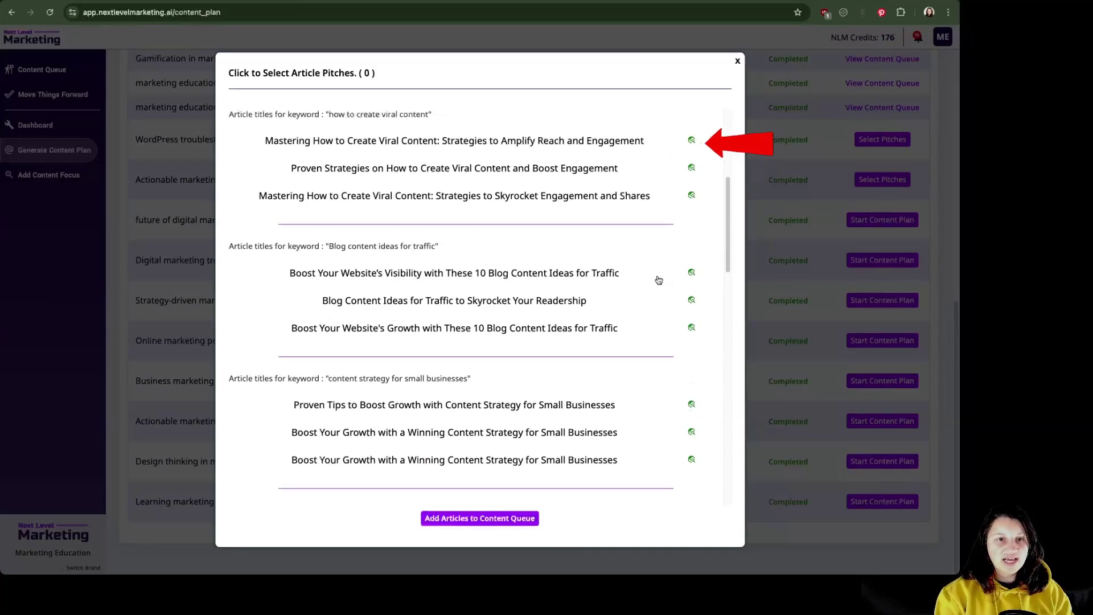
scroll(675, 370, down, 15)
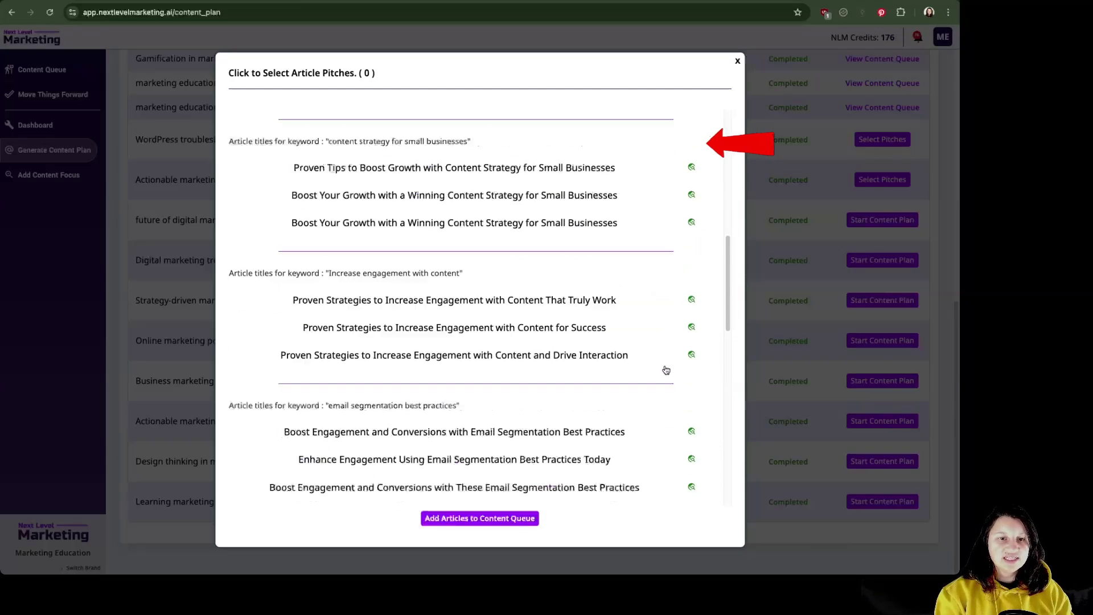
scroll(667, 371, up, 12)
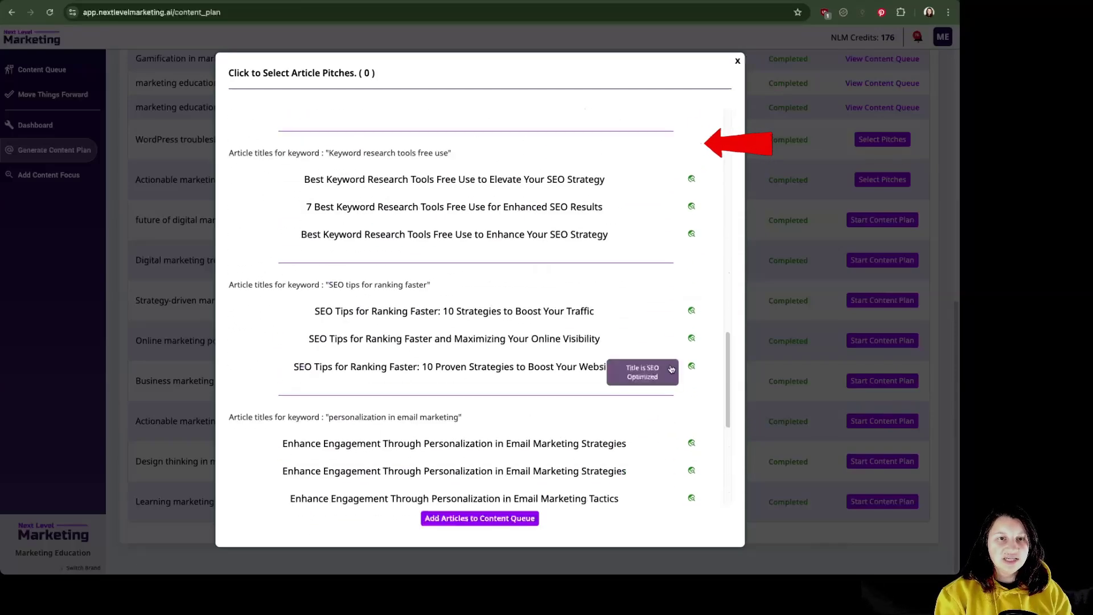
scroll(673, 362, up, 10)
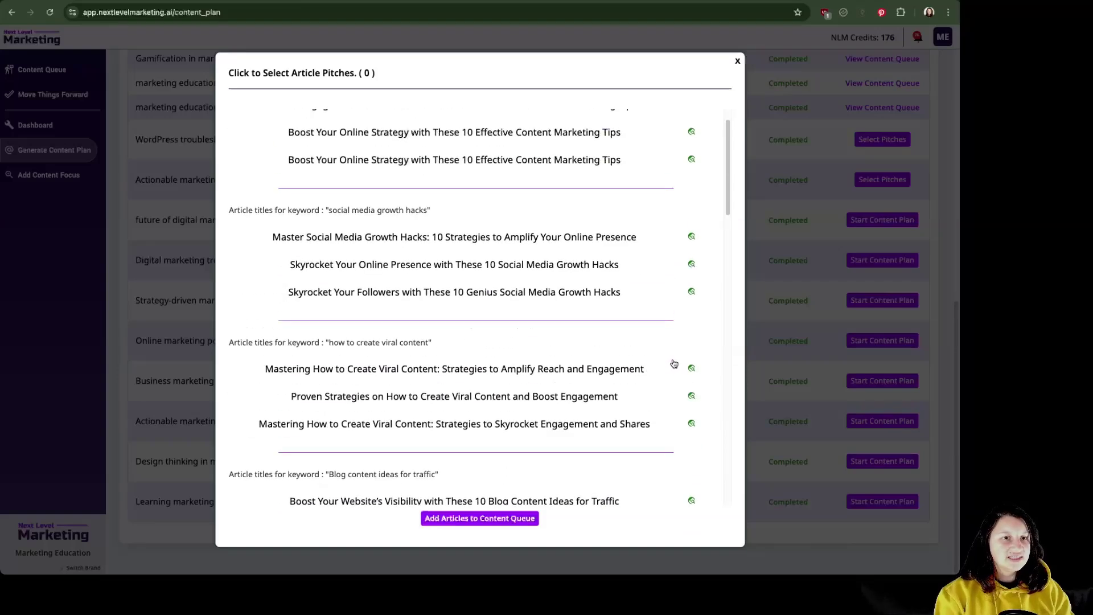
scroll(627, 238, down, 8)
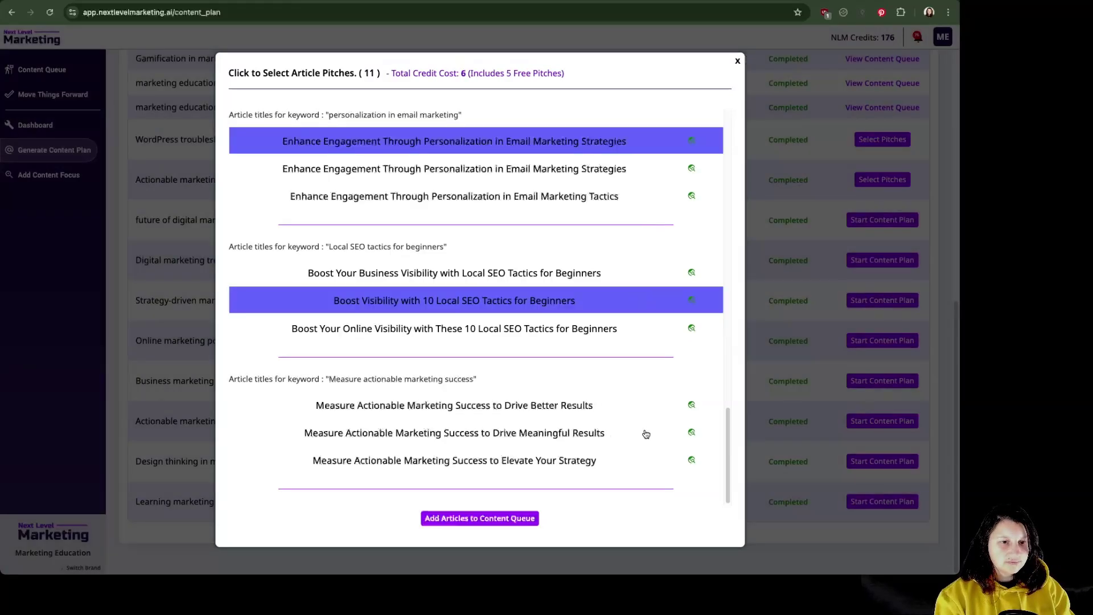
Select the pitch "Measure Actionable Marketing Success to Drive Meaningful Results" and add the 12 selected articles to the content queue, accepting the credit use
click(647, 433)
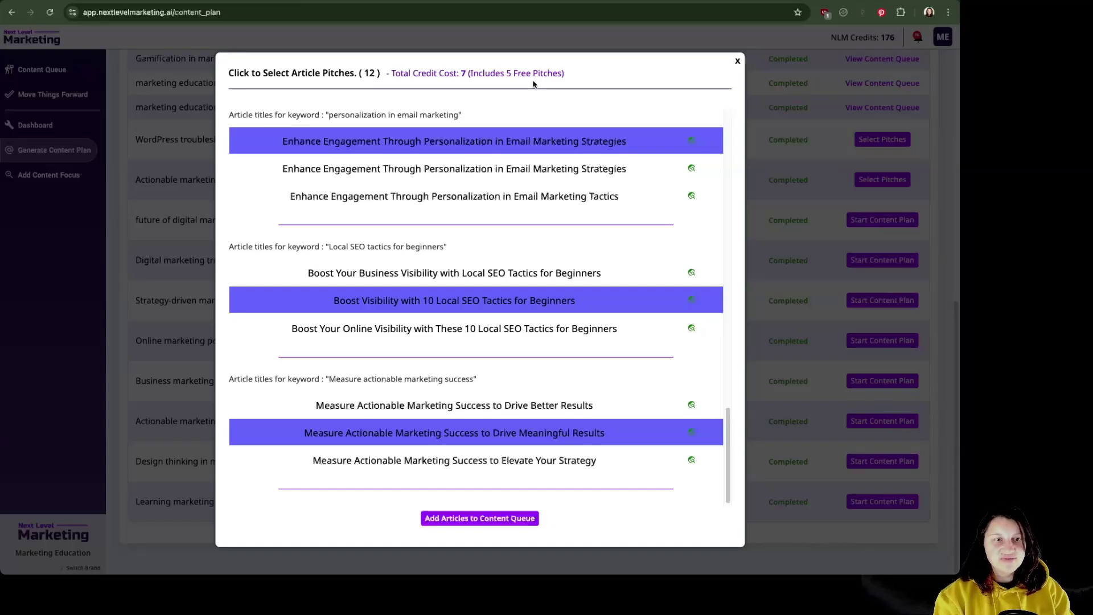
click(498, 520)
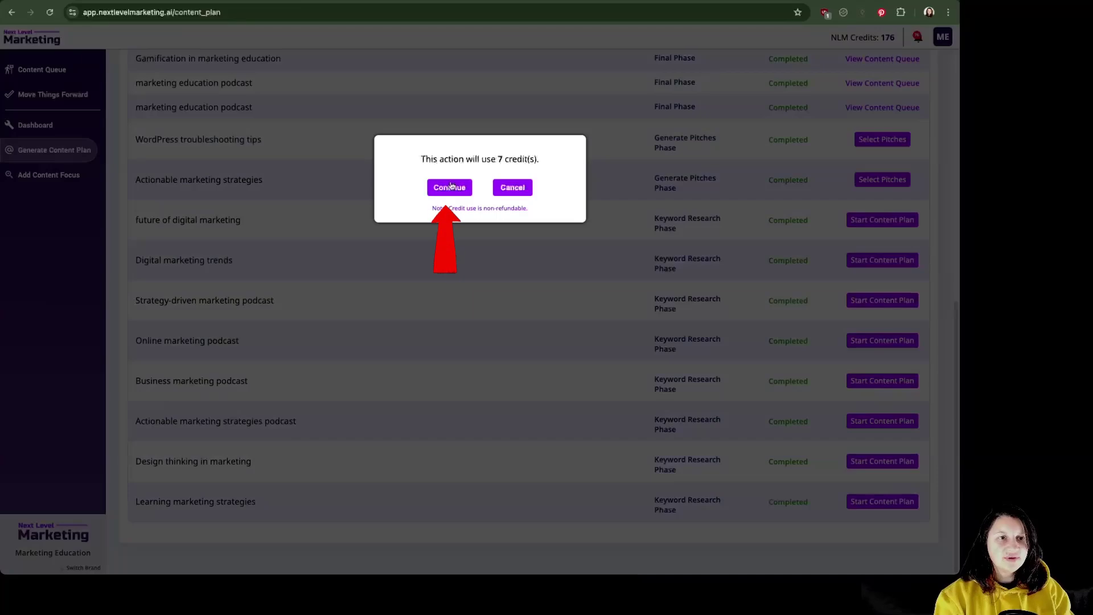
click(449, 186)
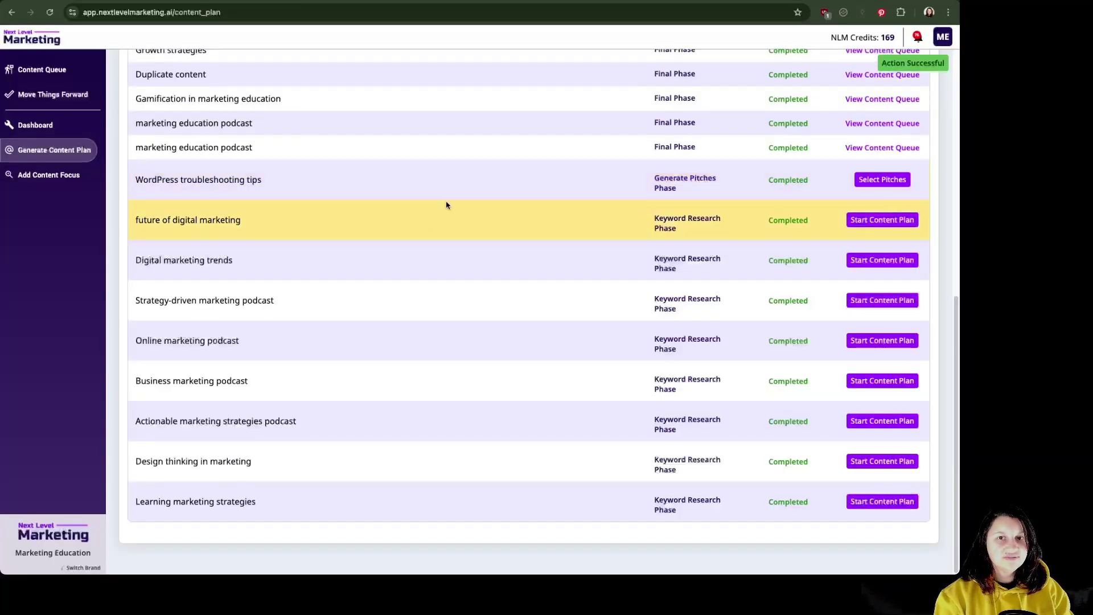
Open the content queue from the "Actionable marketing strategies" task and check the content assistant status of its newly added pitches
scroll(444, 239, up, 10)
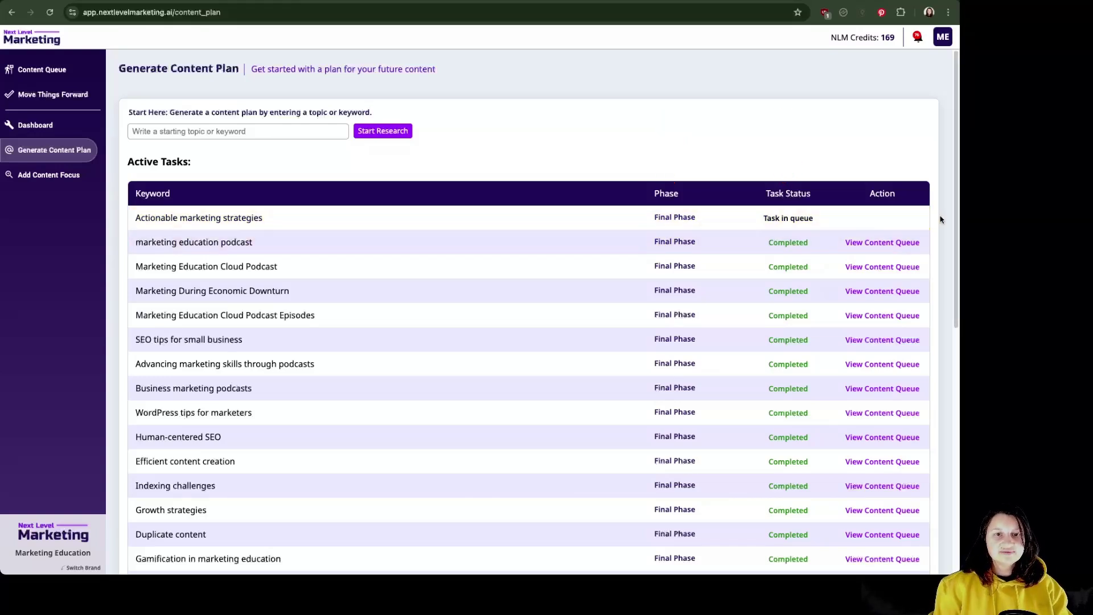
scroll(941, 219, down, 3)
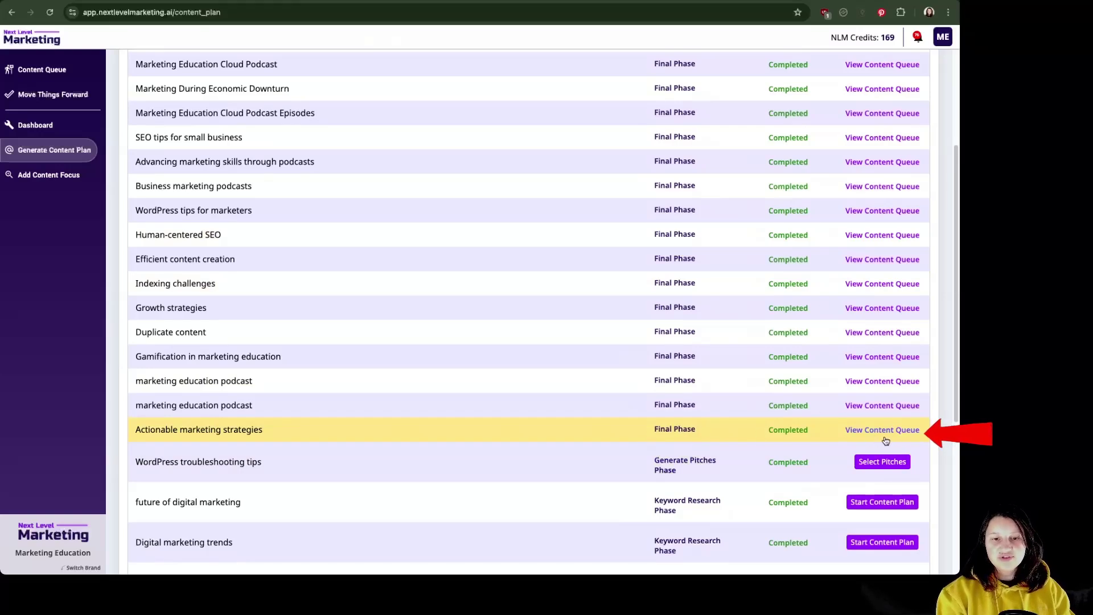
click(898, 436)
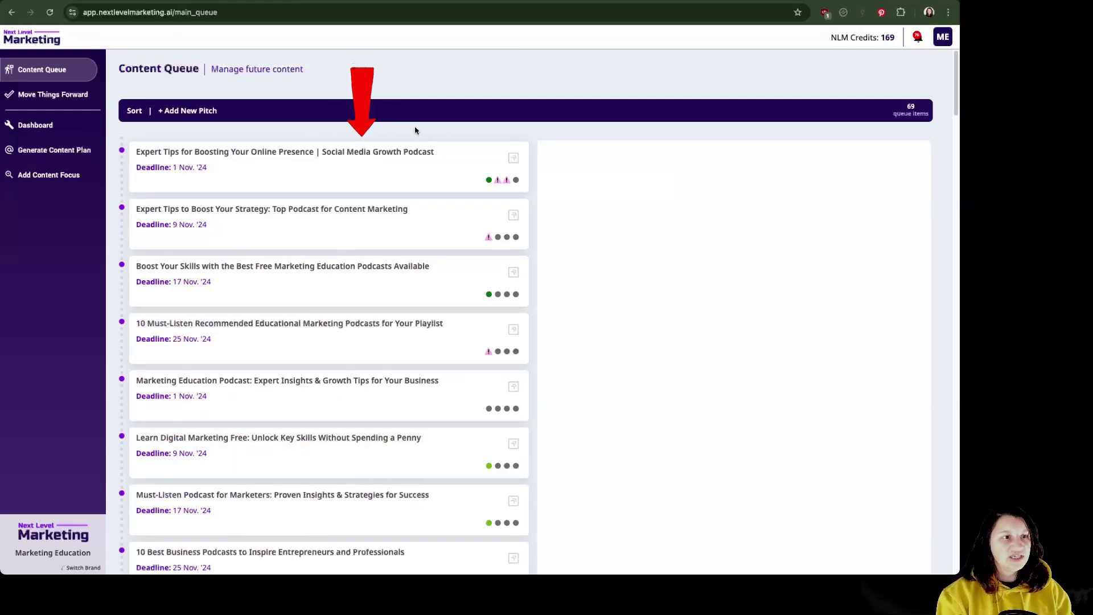
scroll(415, 415, down, 8)
scroll(410, 416, down, 20)
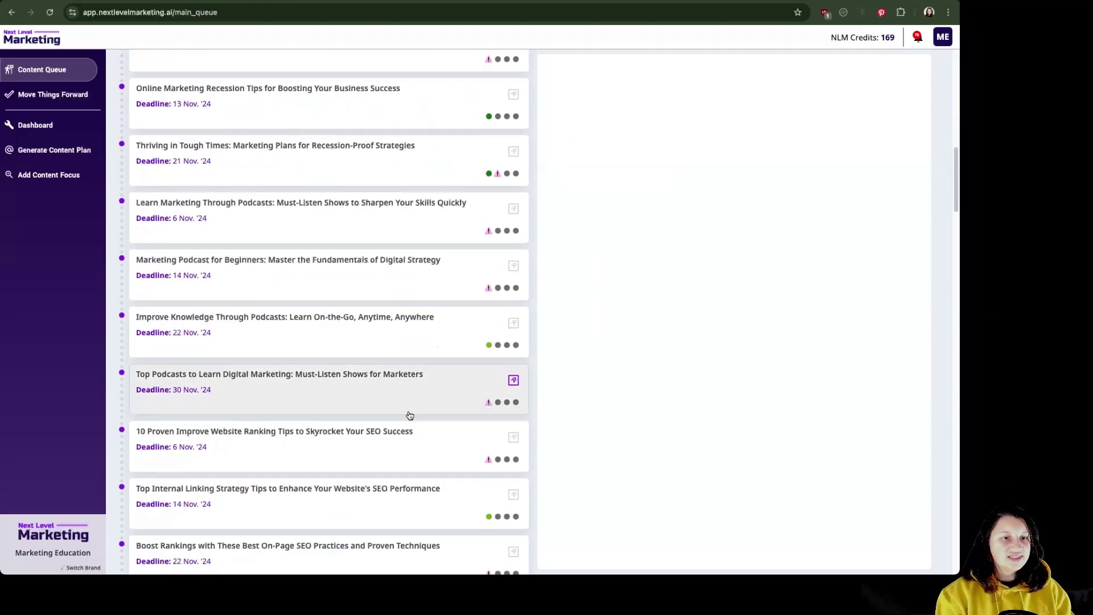
mouse_move(489, 215)
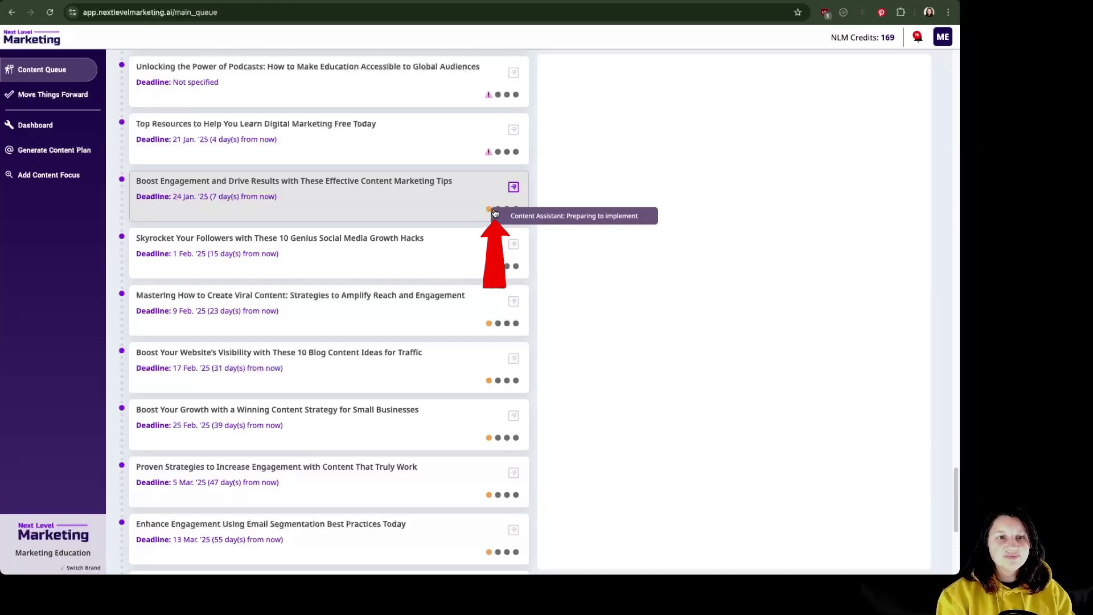
Open the content writing settings of the "Boost Engagement and Drive Results" pitch and set the content style to Authoritative Style
click(438, 206)
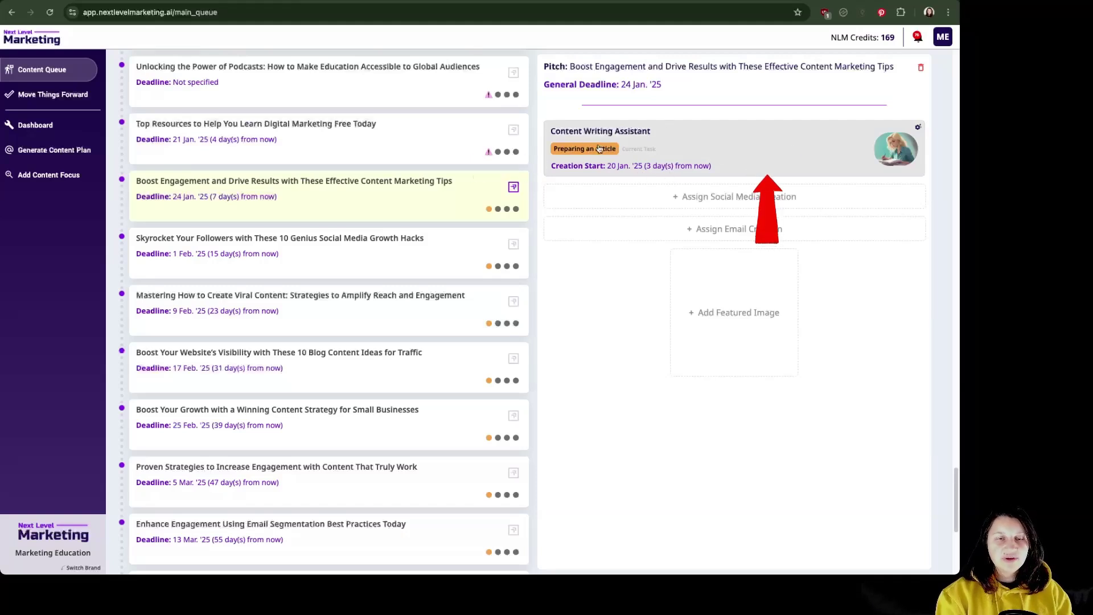
click(765, 147)
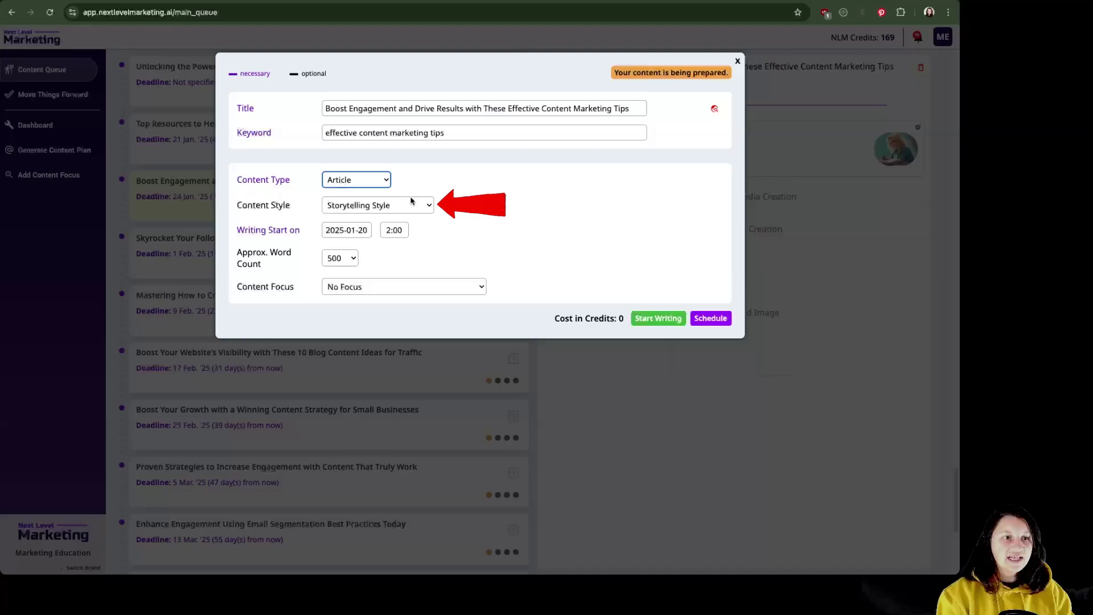
click(410, 205)
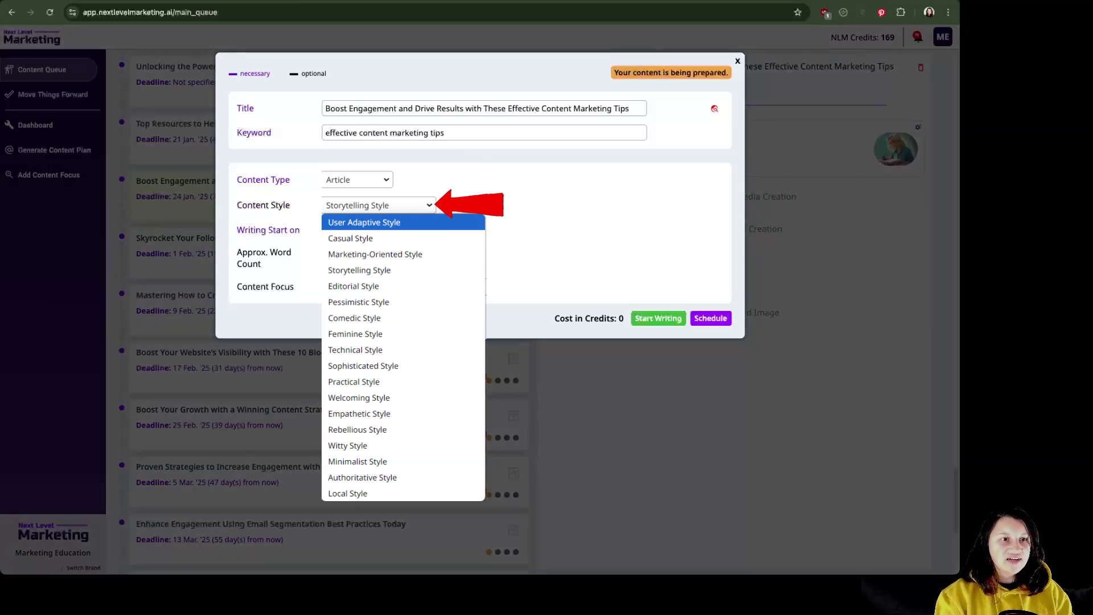
click(362, 477)
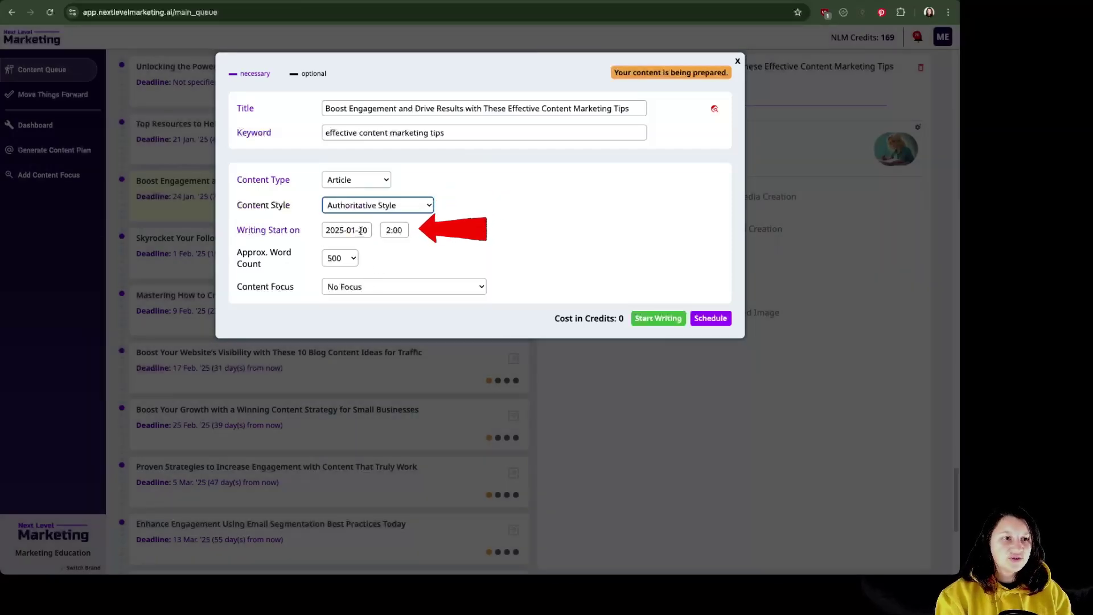
Set the article's writing start to 2025-01-20 at 02:00 and its approximate word count to 1000
click(359, 231)
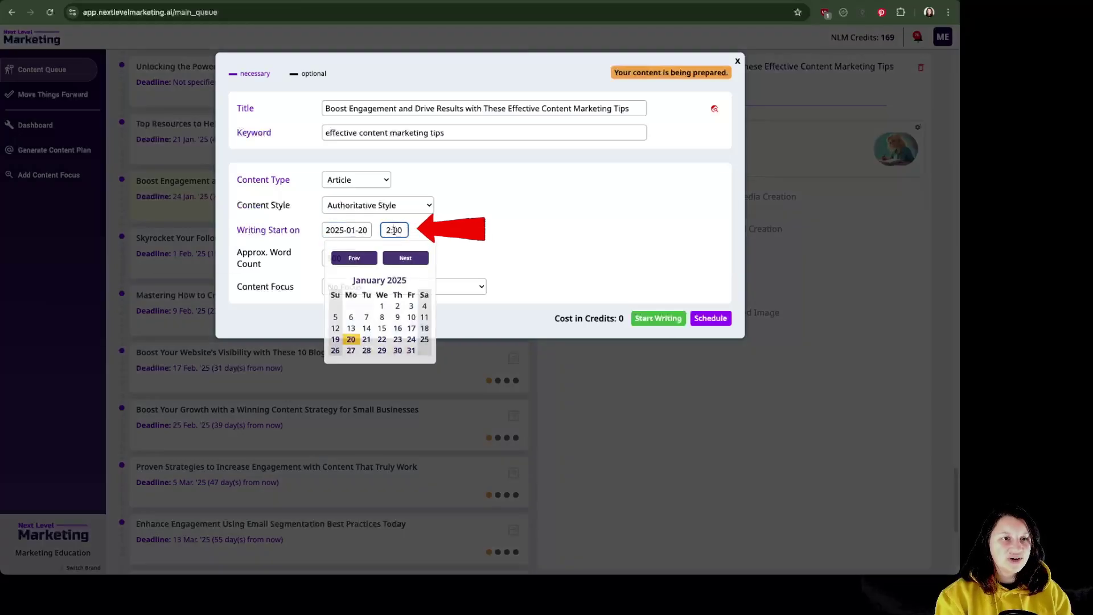
click(396, 230)
click(442, 251)
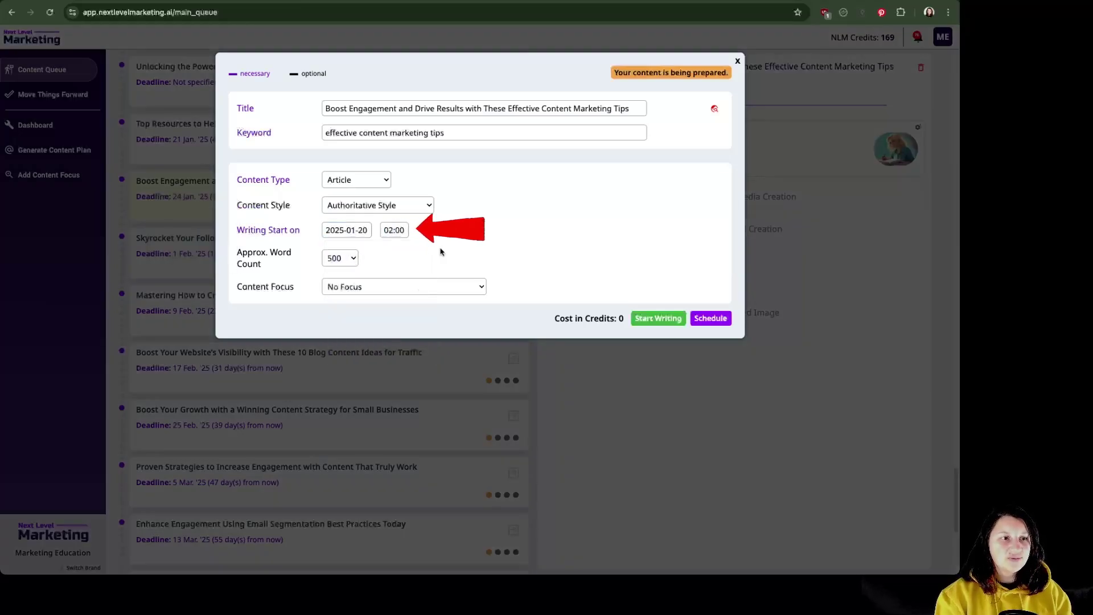
click(350, 260)
click(327, 269)
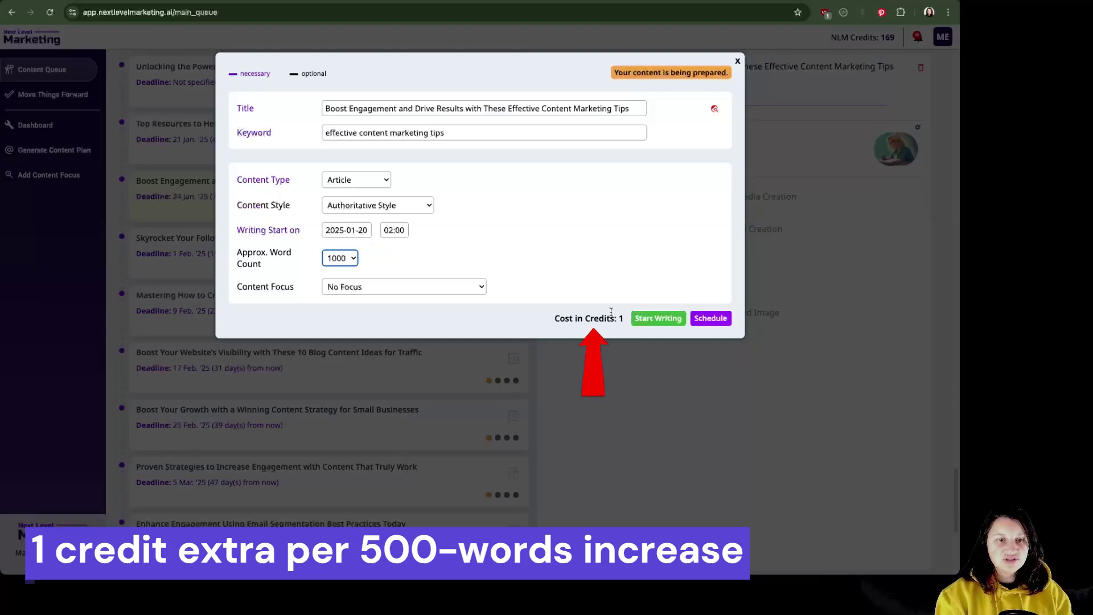
Review the content focus options, choose No Focus, and start writing the article immediately, accepting the credit use
click(404, 287)
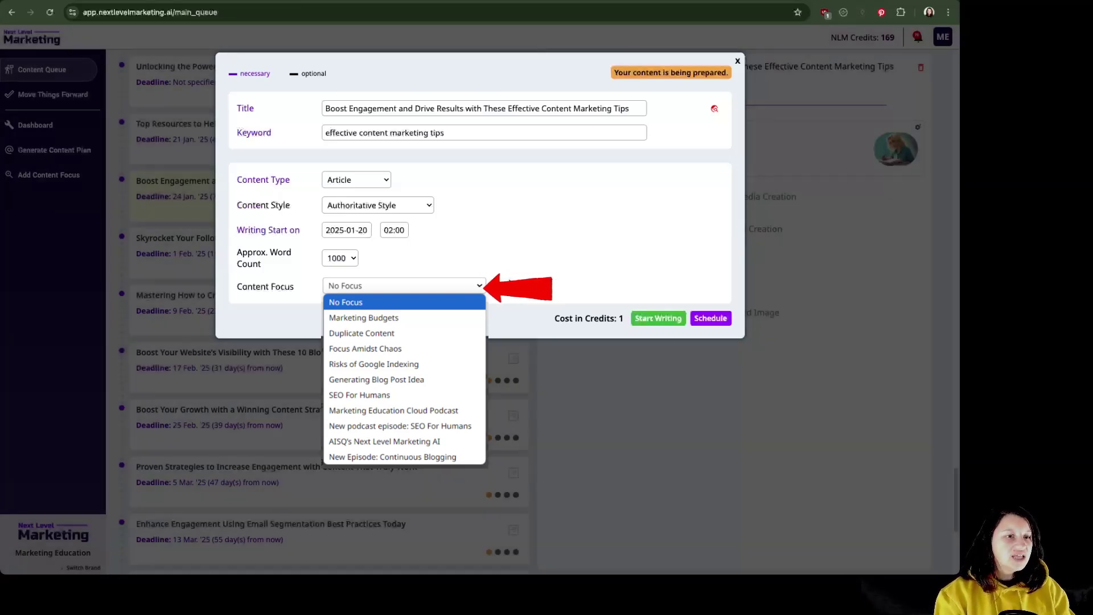
click(509, 282)
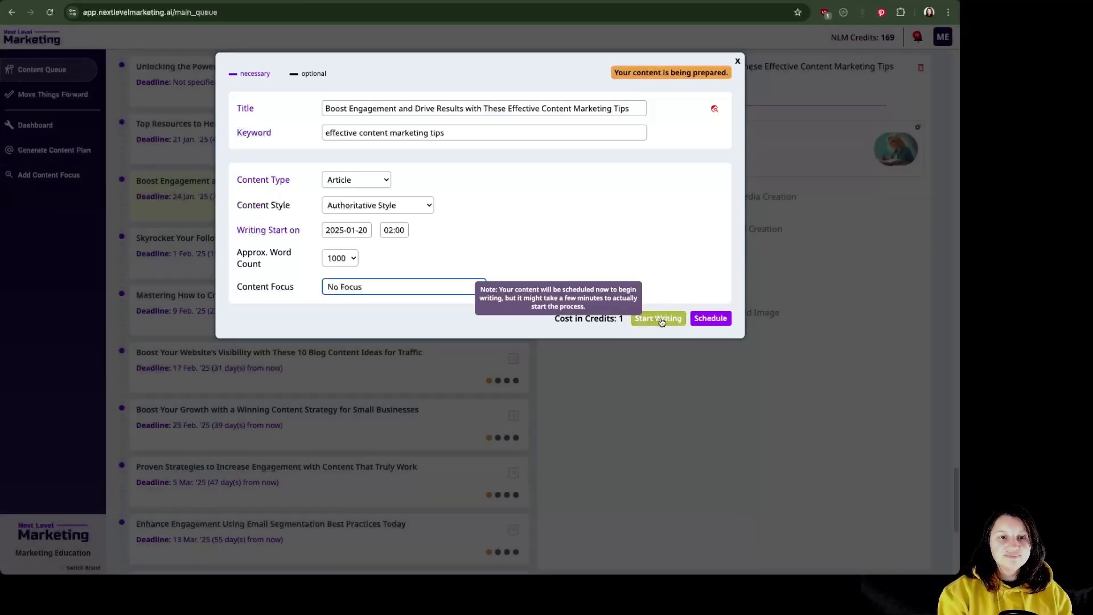
click(656, 317)
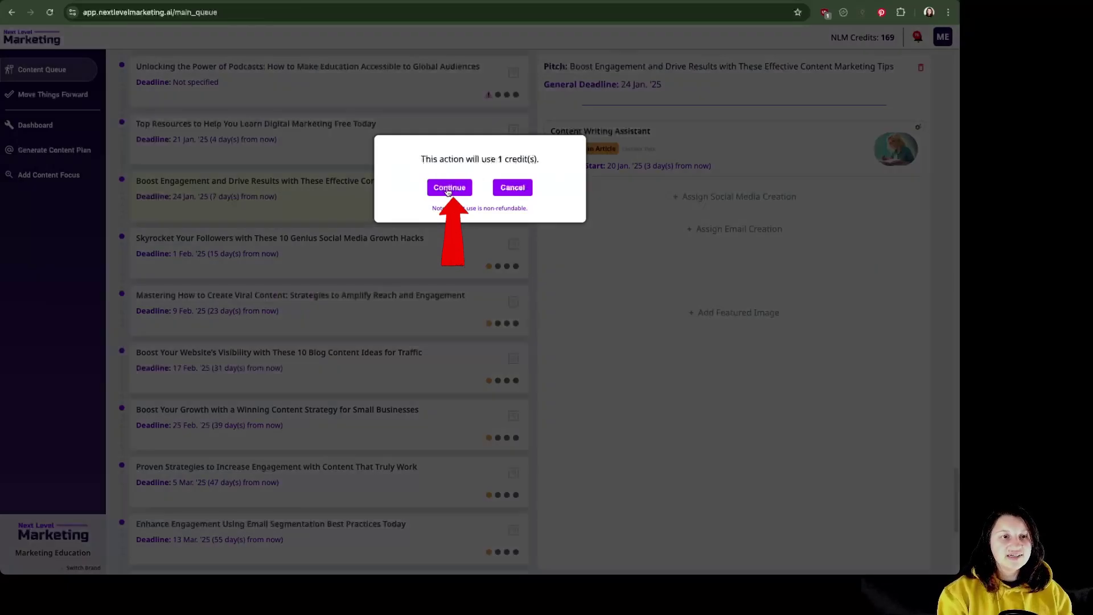
click(449, 189)
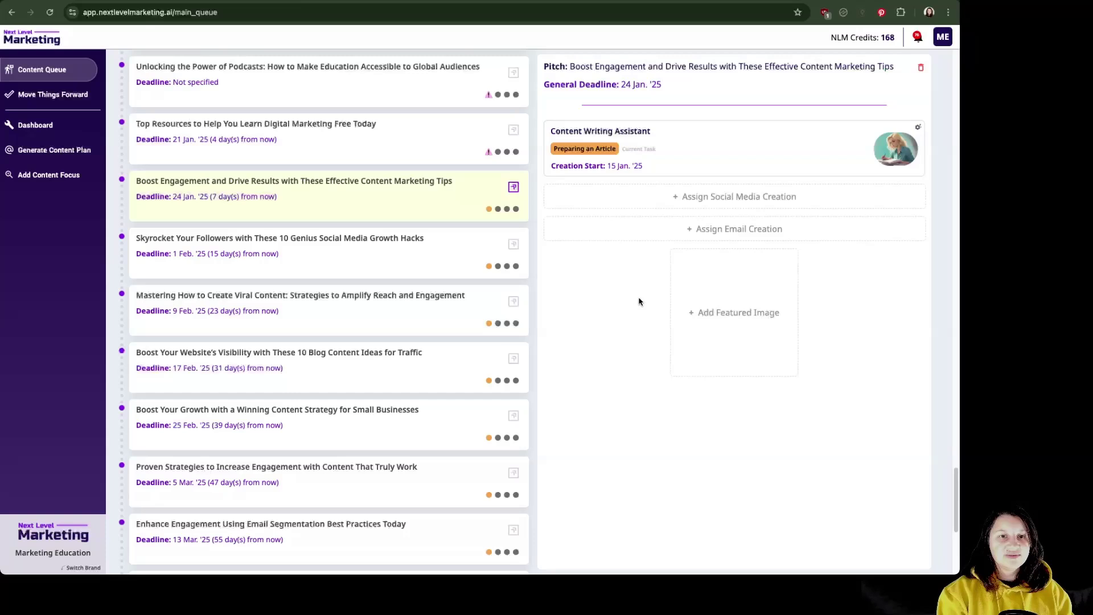
Look through the other queued pitches and inspect the writing settings of the "Skyrocket Your Followers" pitch
click(366, 271)
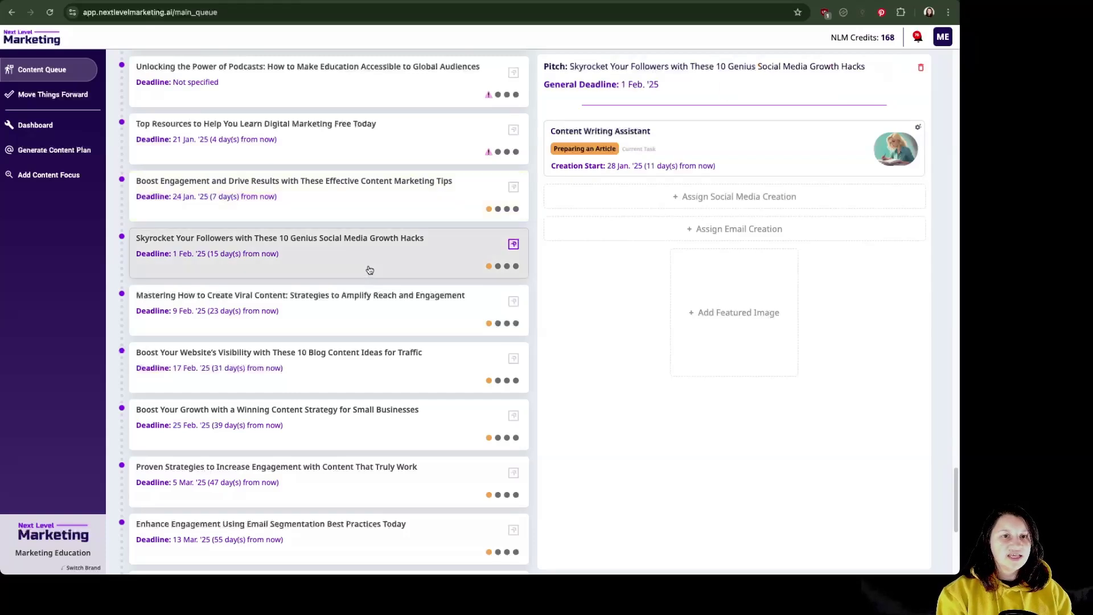
click(367, 320)
click(369, 377)
click(369, 435)
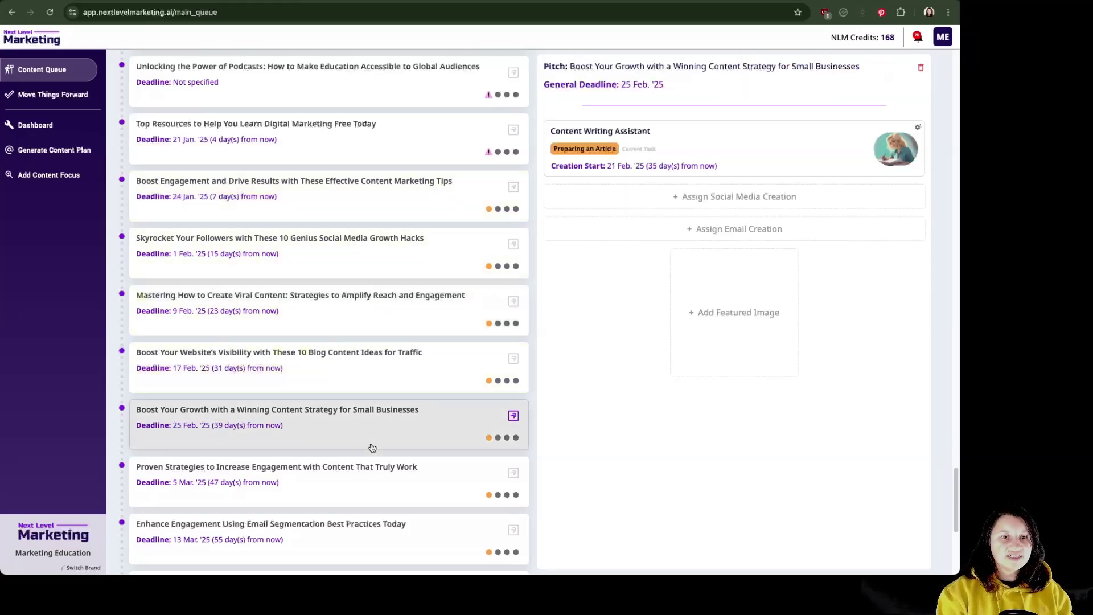
click(376, 470)
click(380, 528)
click(327, 263)
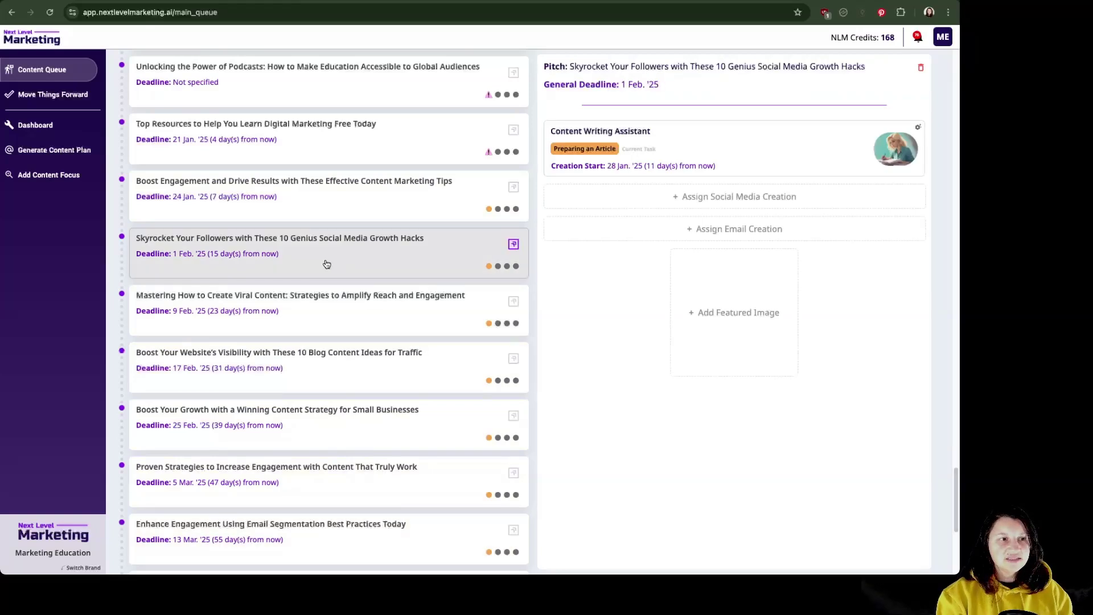
click(757, 151)
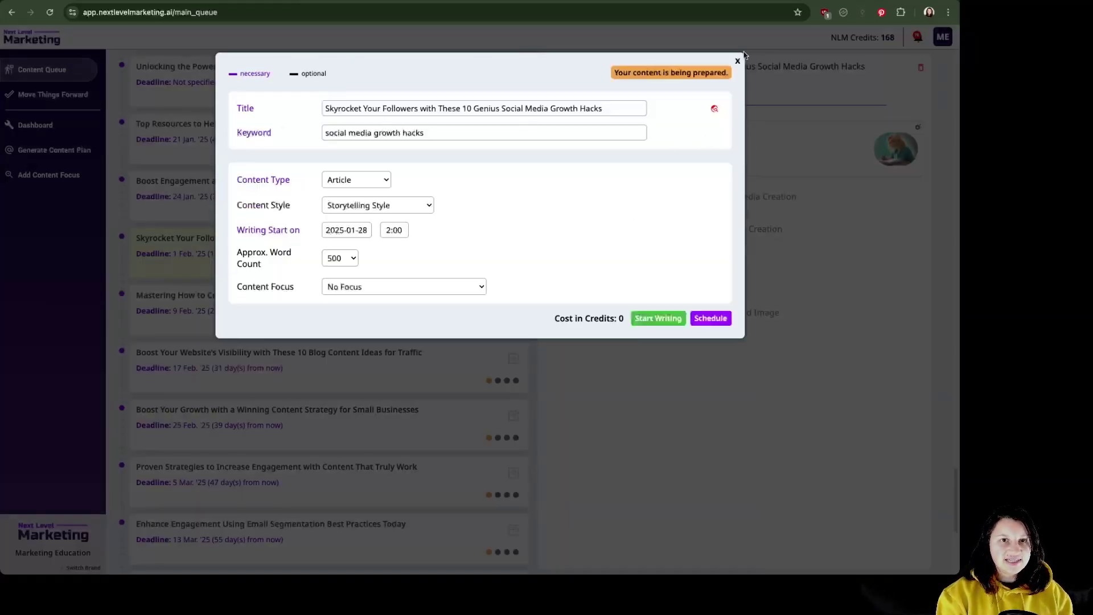
click(738, 61)
Open the written "Boost Engagement and Drive Results" article for review, read it through and check its regeneration options
click(391, 203)
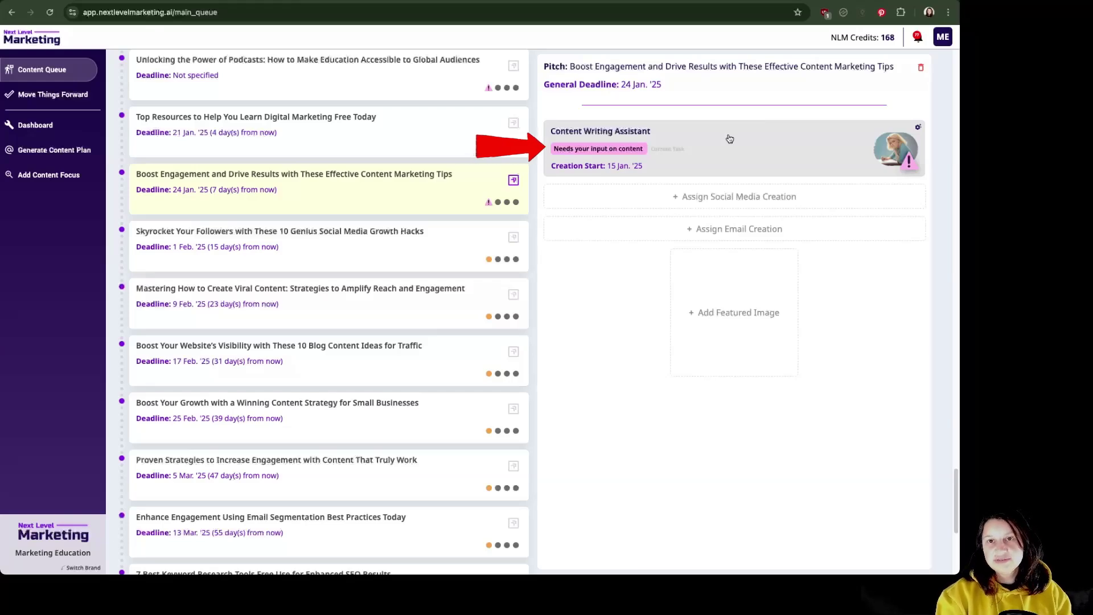
scroll(753, 149, down, 2)
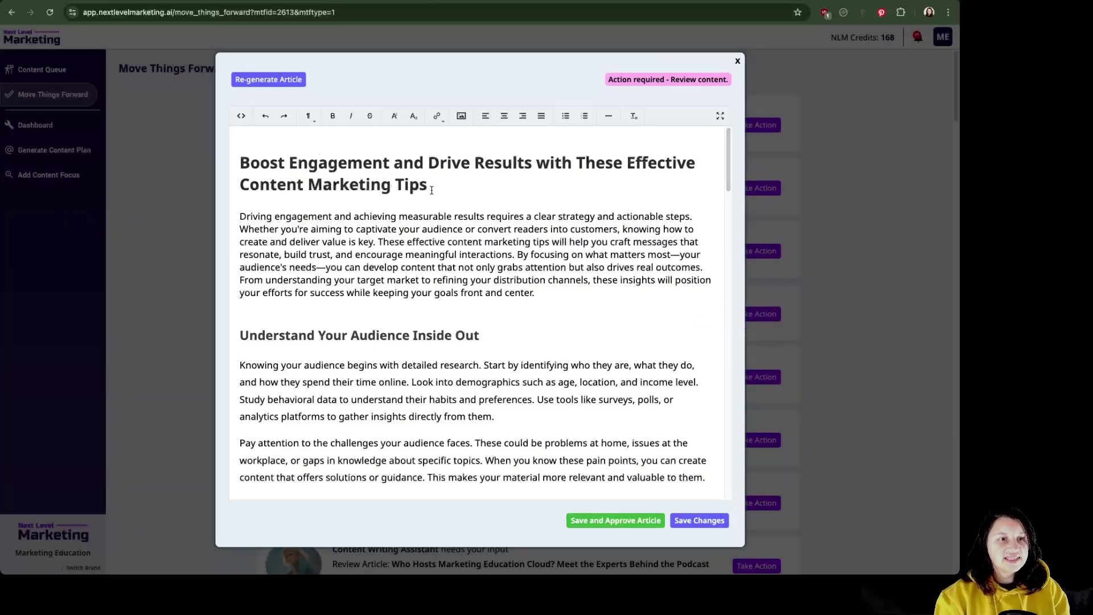
scroll(522, 343, down, 8)
scroll(522, 343, down, 20)
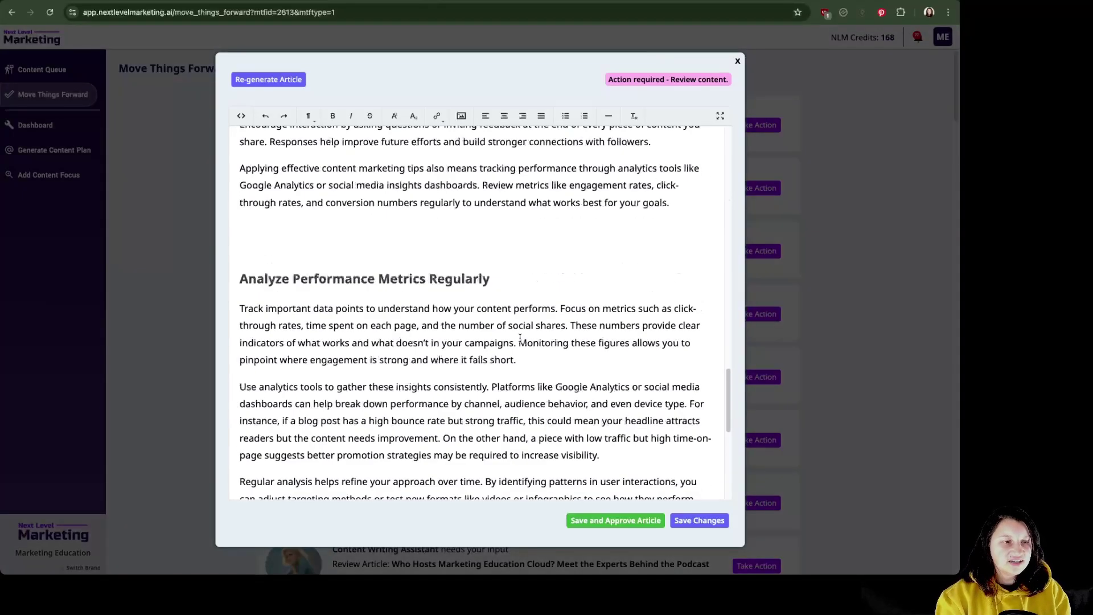
scroll(517, 338, up, 3)
scroll(517, 338, up, 20)
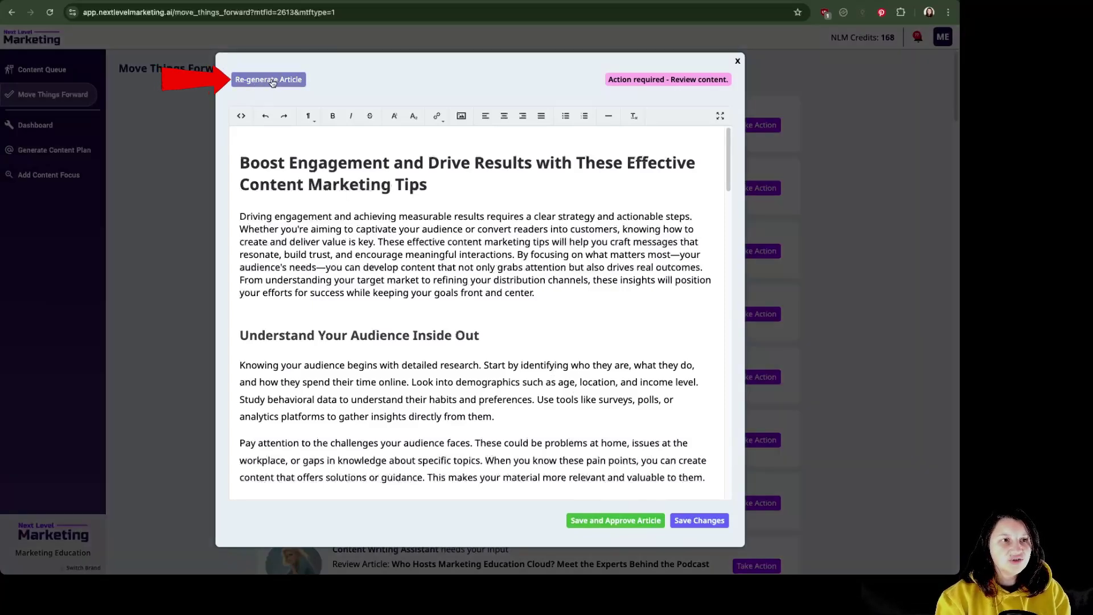
click(272, 82)
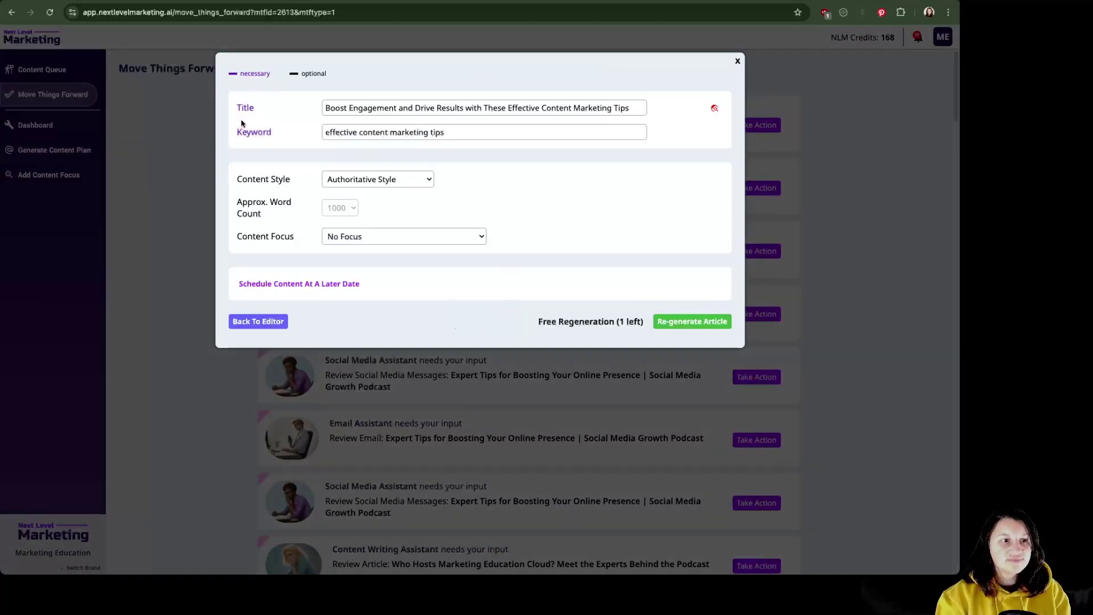
click(253, 320)
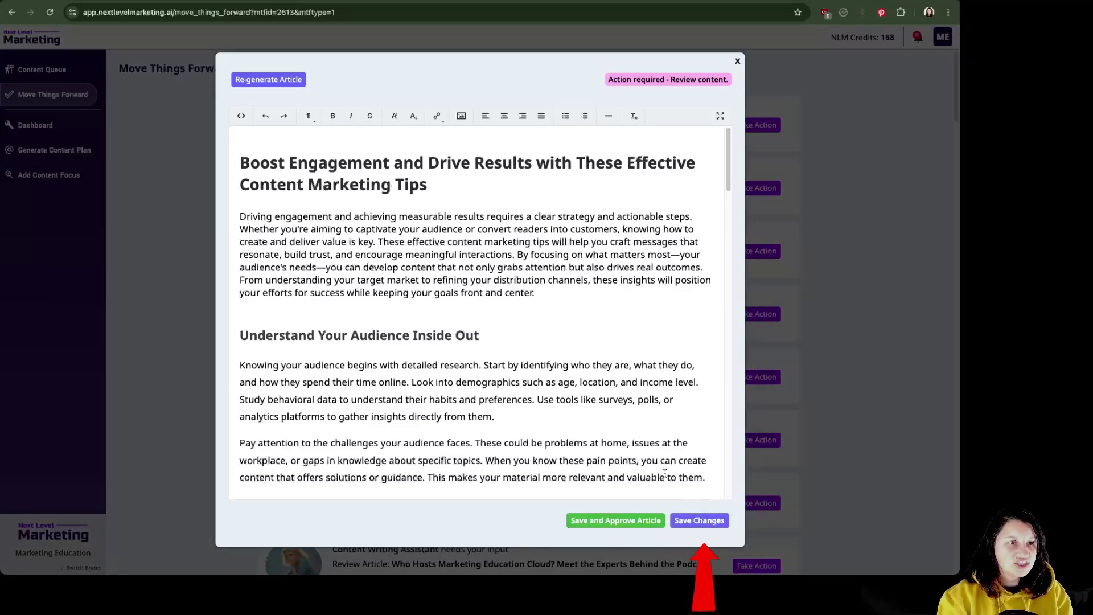
Save and approve the reviewed article, with publishing continued in WordPress using the Next Level WP Plugin
scroll(558, 341, down, 15)
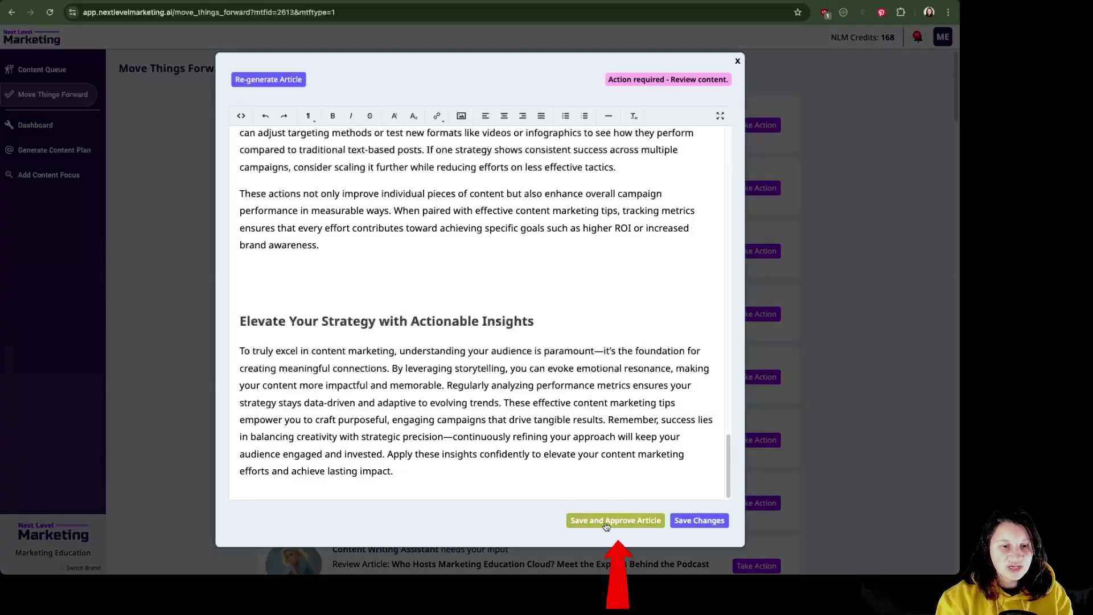
click(627, 521)
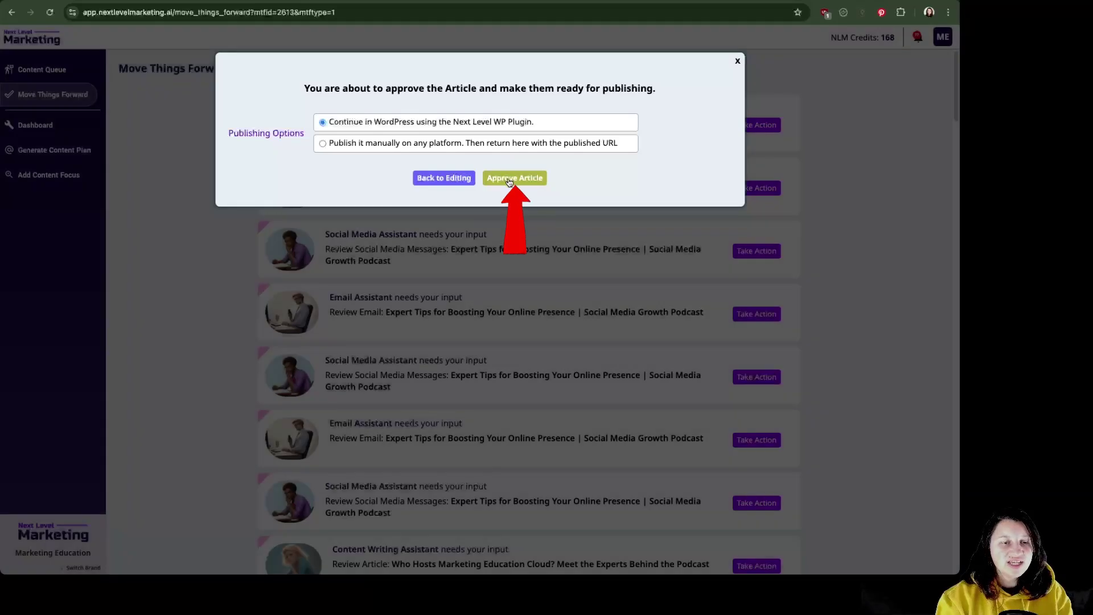
click(510, 180)
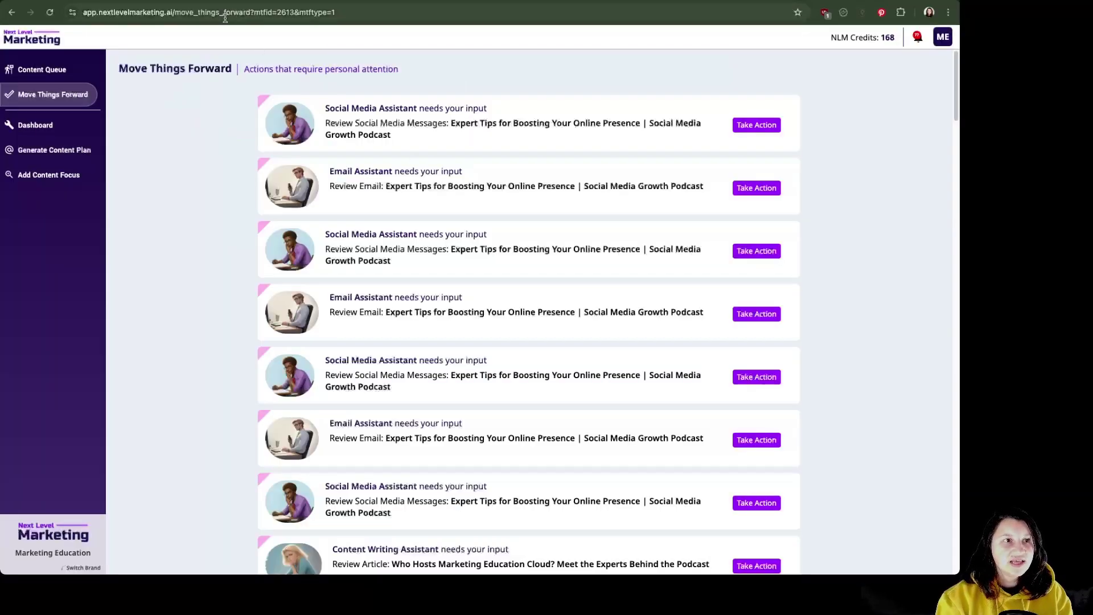
Open the marketingeducation.cloud website in a new browser tab
key(ctrl+t)
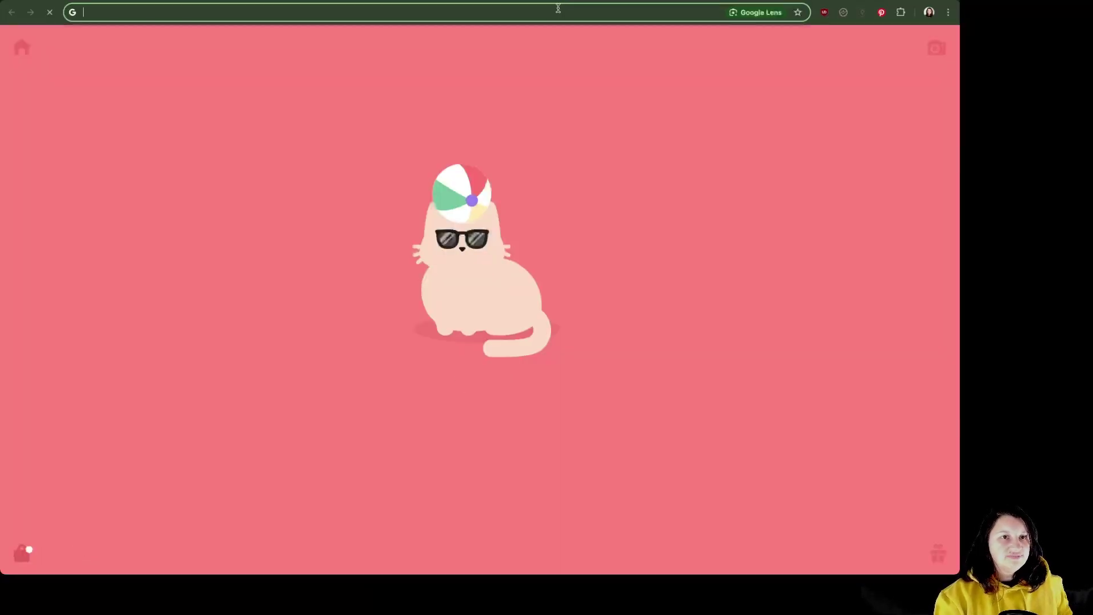
text(mark)
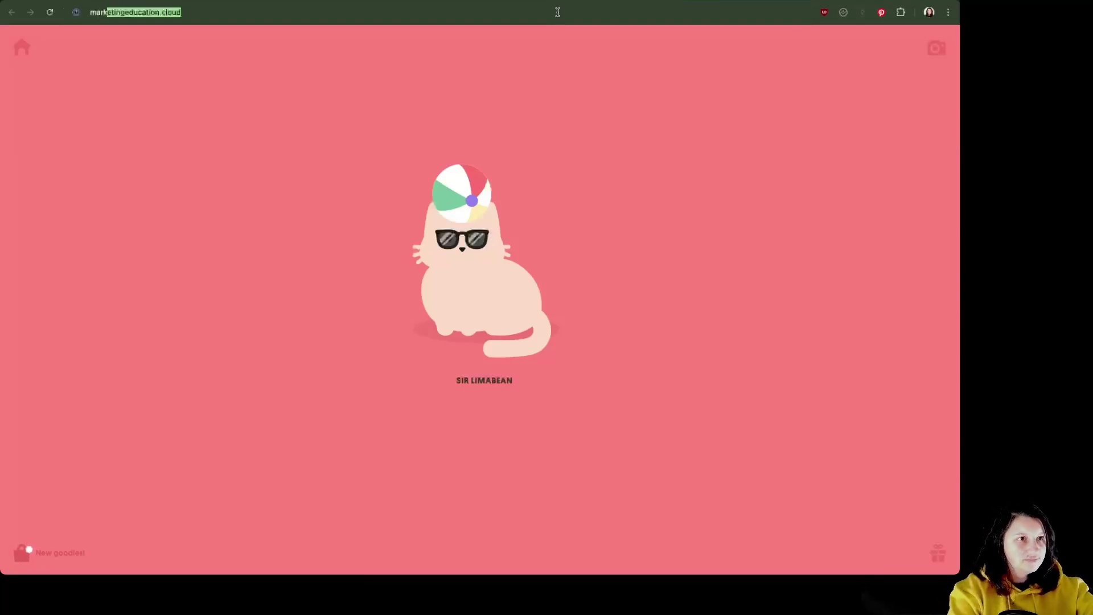
key(Return)
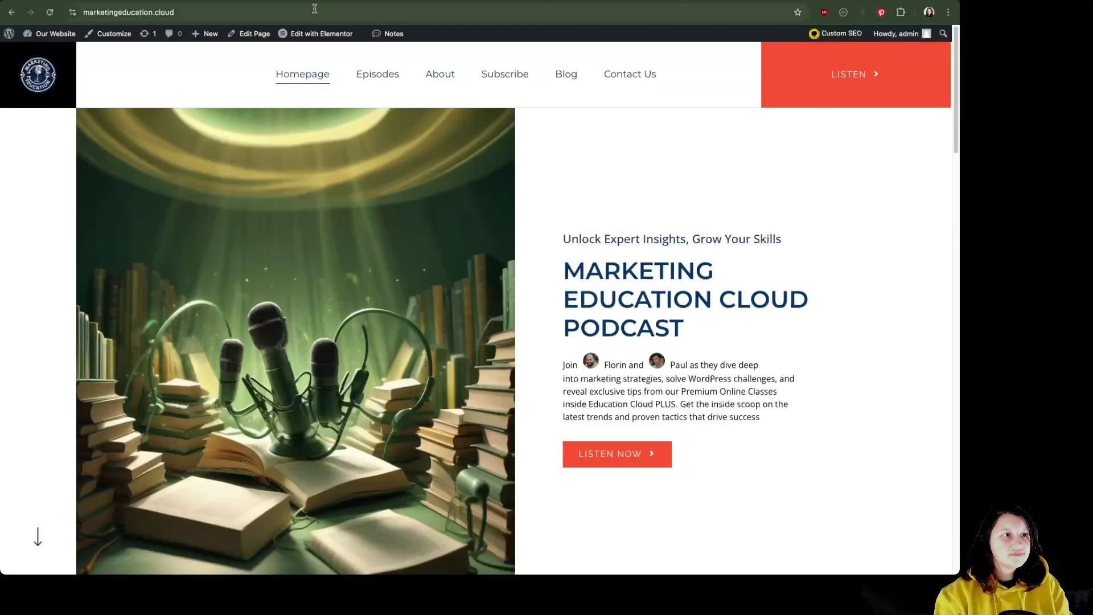
Open the WordPress dashboard of marketingeducation.cloud and go to the Next Level Marketing plugin's scheduled posts
mouse_move(53, 45)
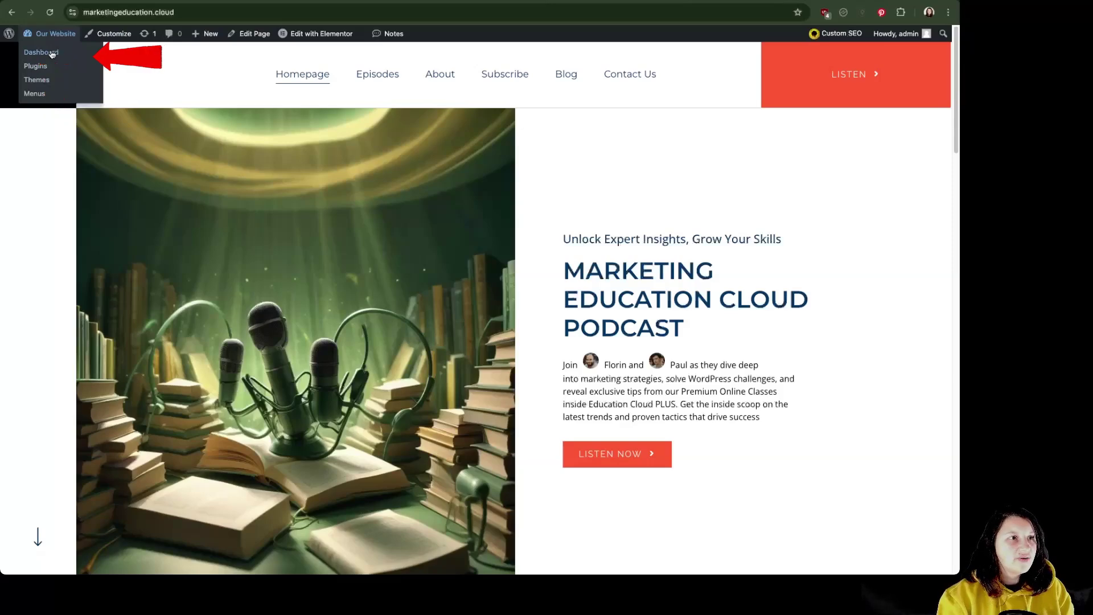
click(53, 53)
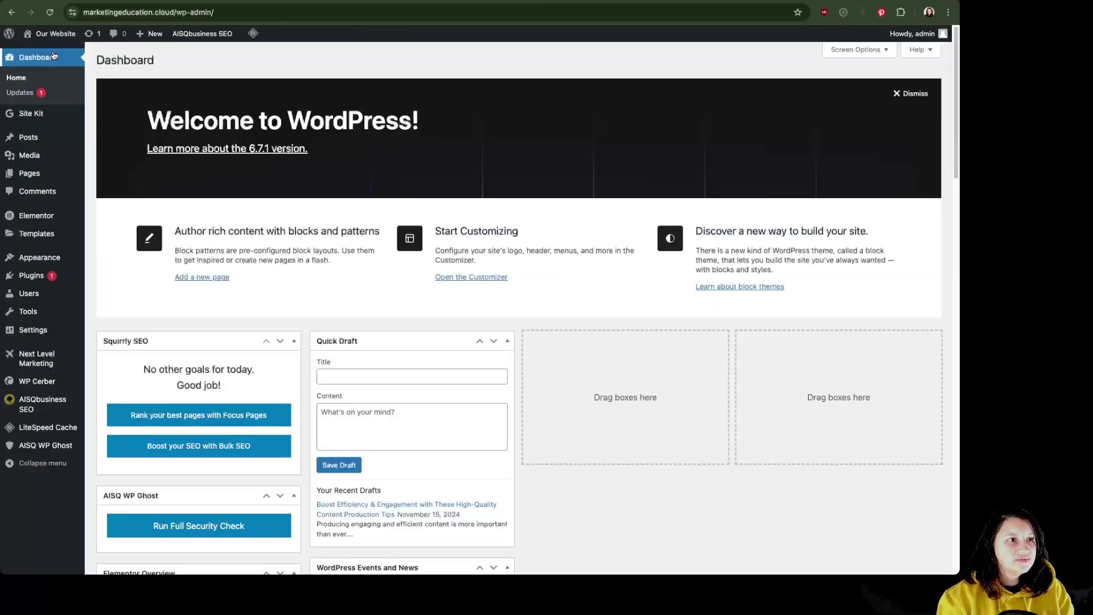
click(38, 364)
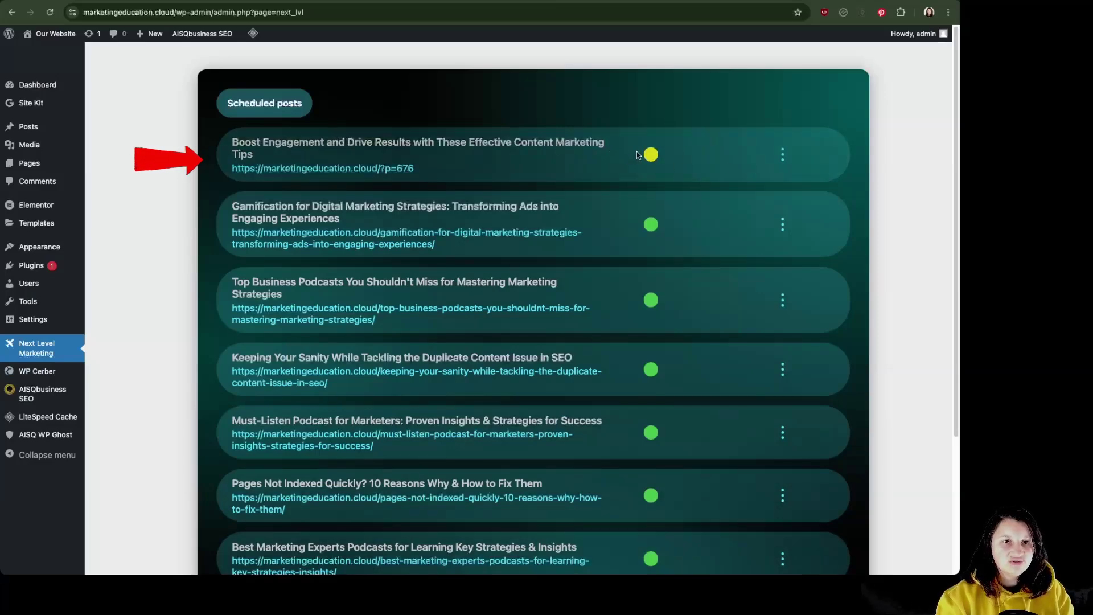
Check the post type and author options in the "Boost Engagement and Drive Results" post's meta settings and approve the post
click(784, 161)
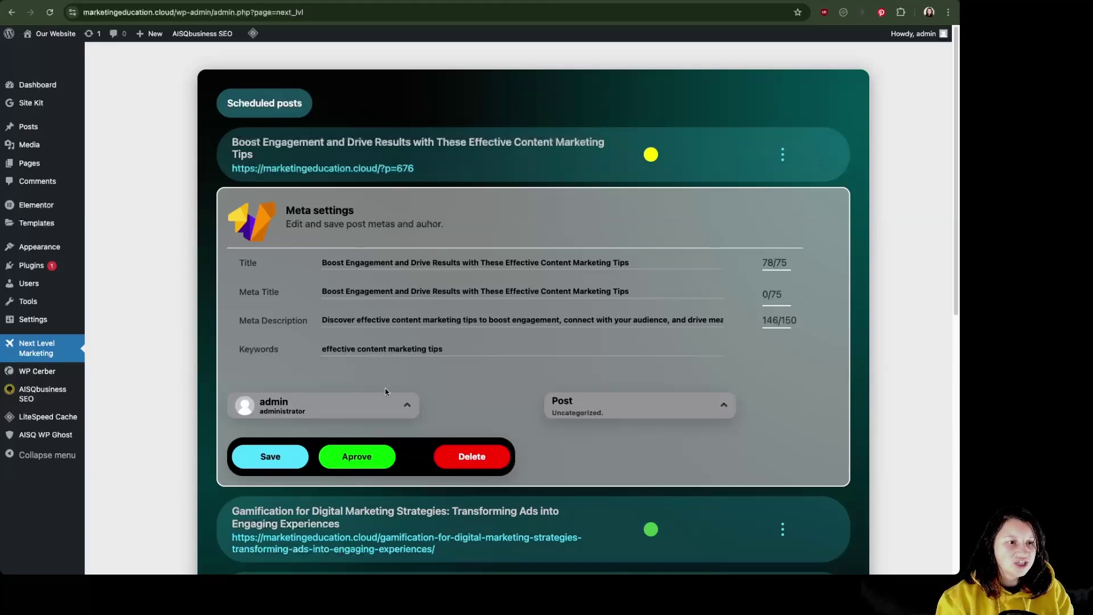
click(679, 418)
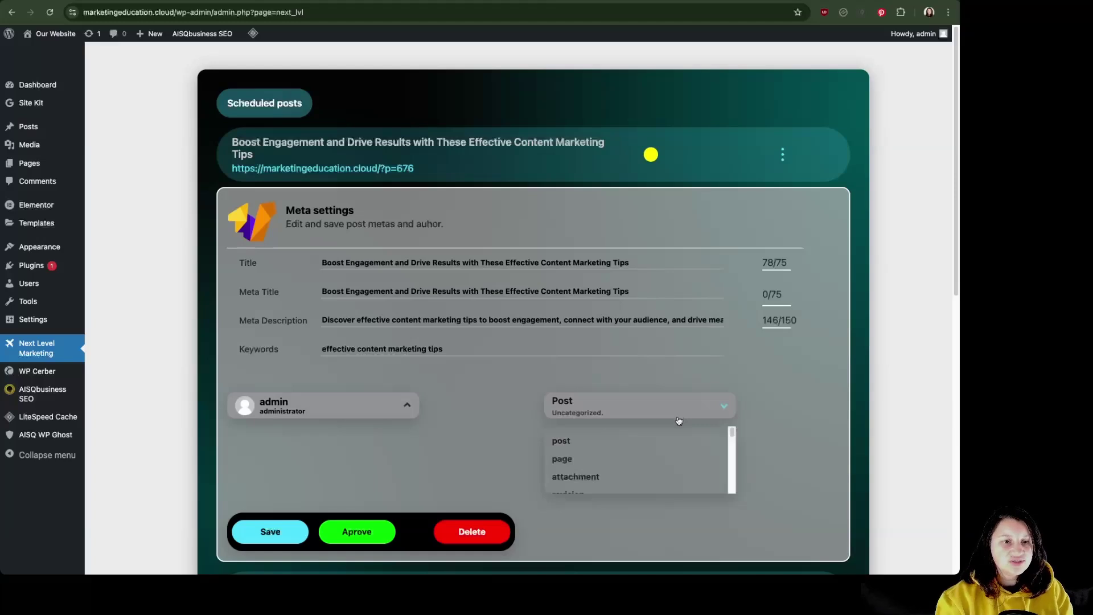
scroll(692, 455, down, 3)
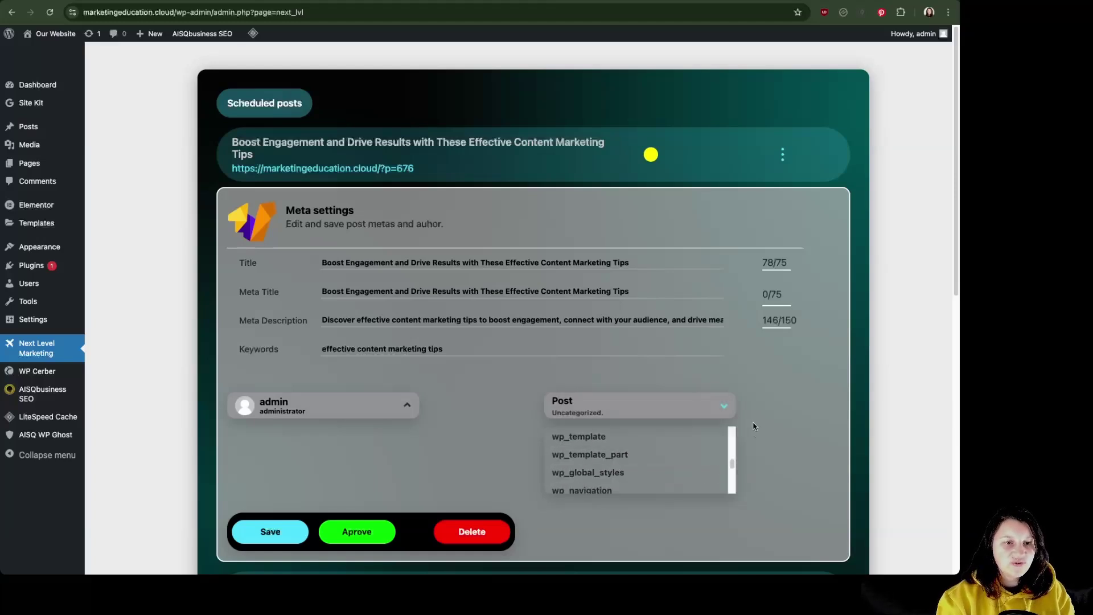
click(307, 410)
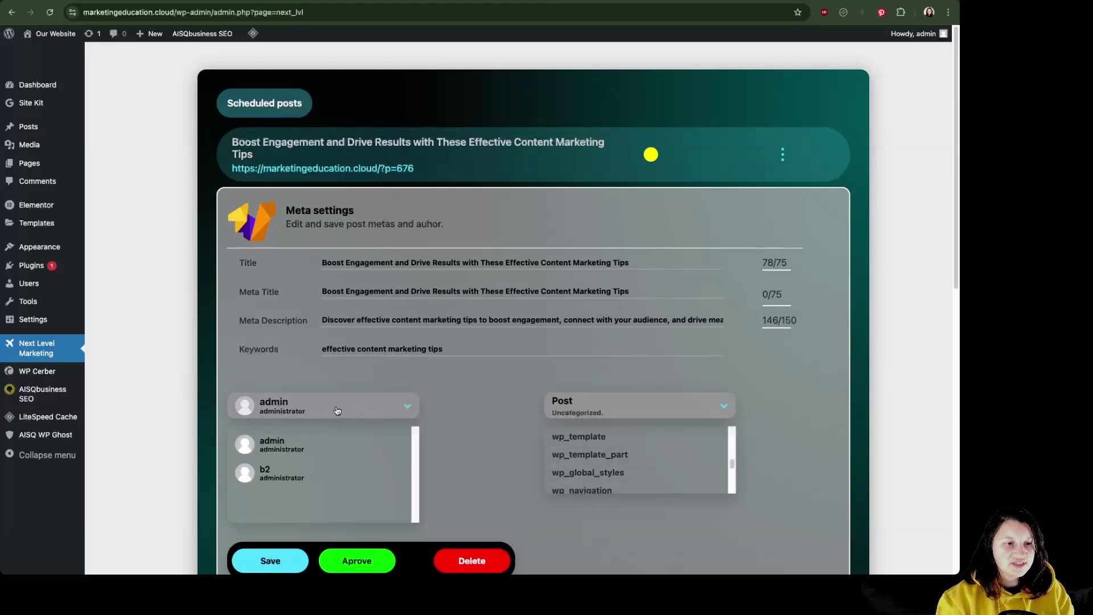
click(333, 411)
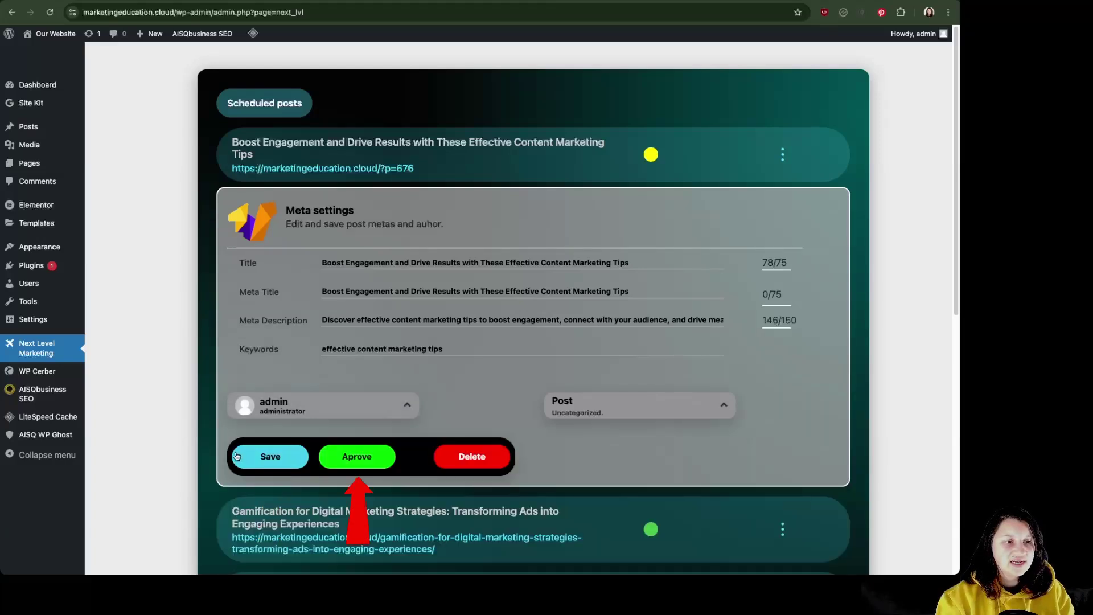
click(364, 460)
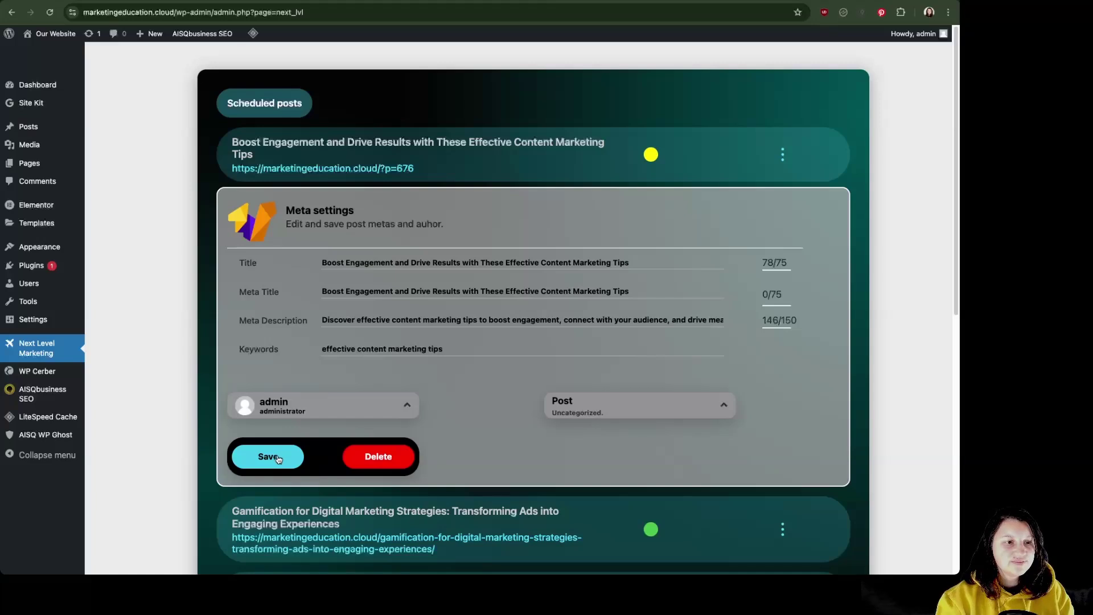
View the approved post in the plugin's publishing queue and inspect the schedule's weekday and time settings
click(266, 107)
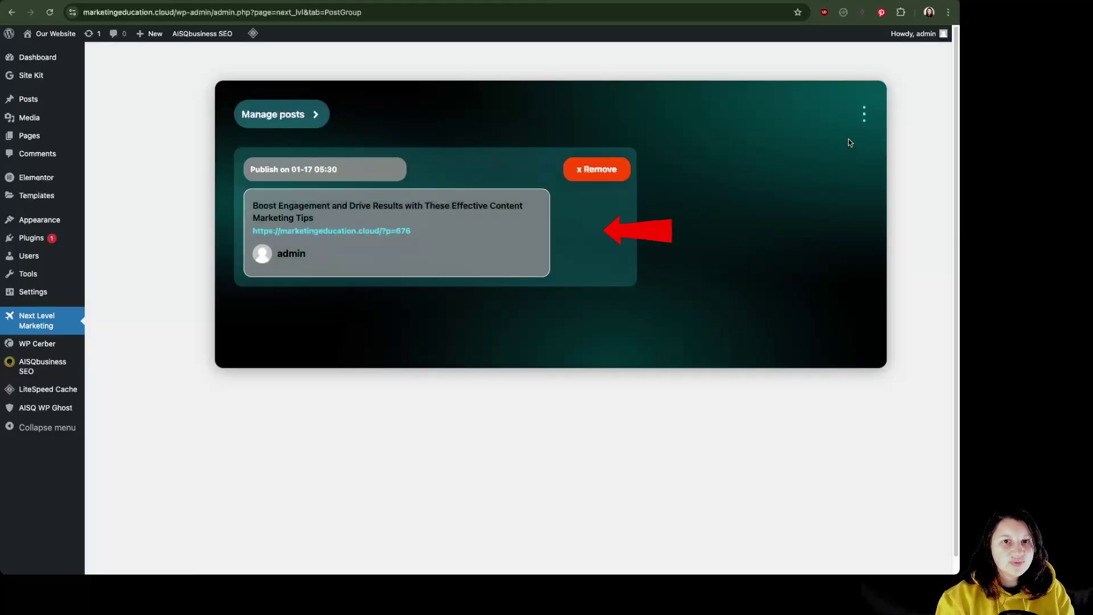
click(865, 119)
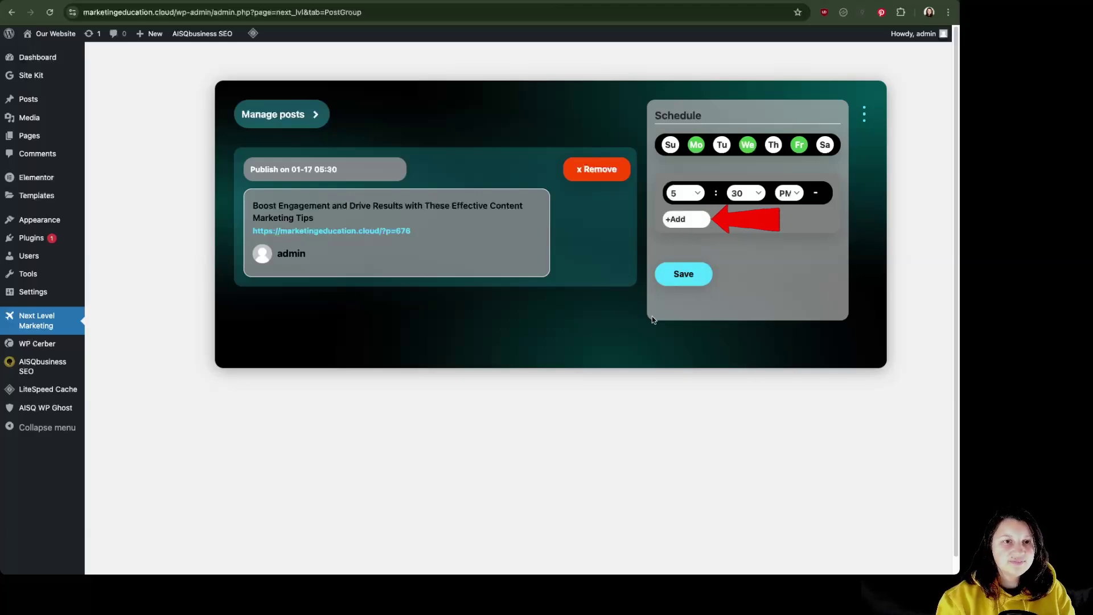
click(865, 114)
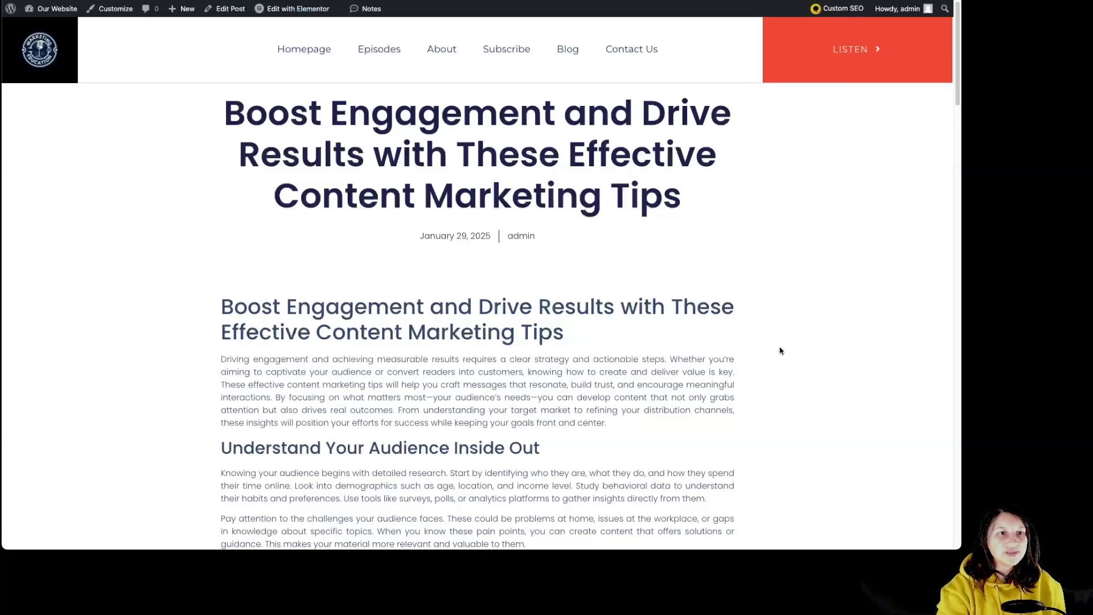
Read through the published "Boost Engagement and Drive Results" article on the website
scroll(831, 445, down, 4)
scroll(831, 445, down, 15)
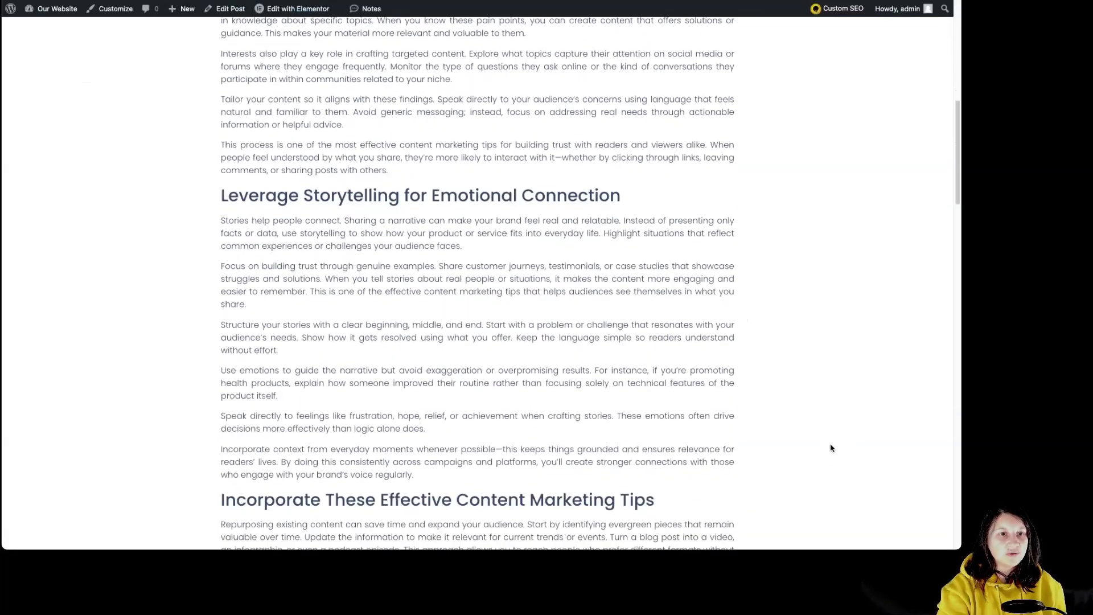
scroll(831, 450, down, 3)
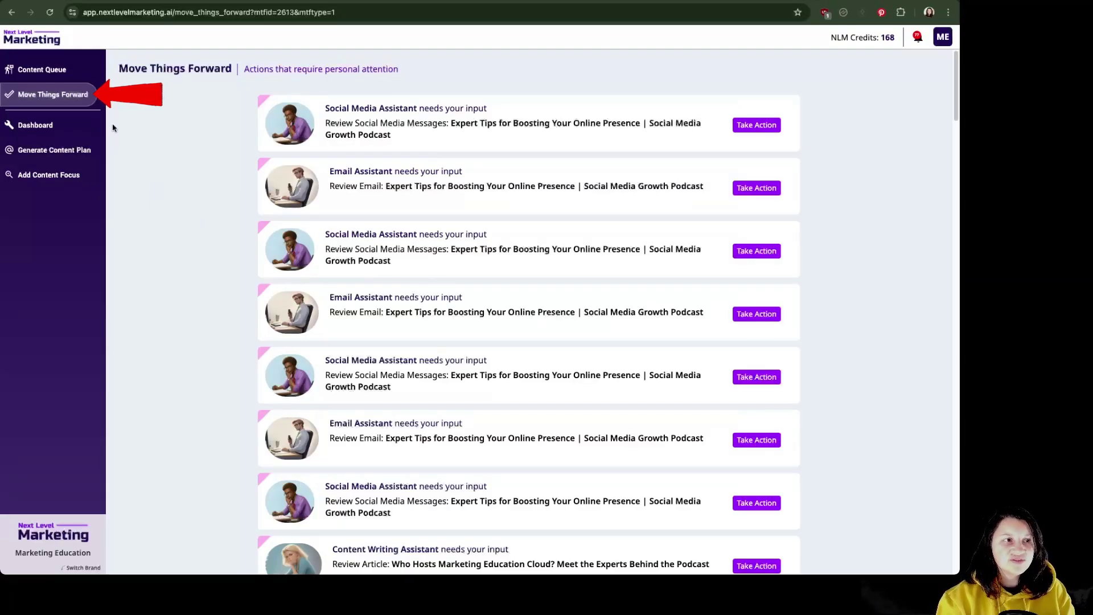
Look through the pending Move Things Forward actions and inspect the writing settings of the "Skyrocket Your Followers" pitch in the Content Queue
scroll(251, 323, down, 20)
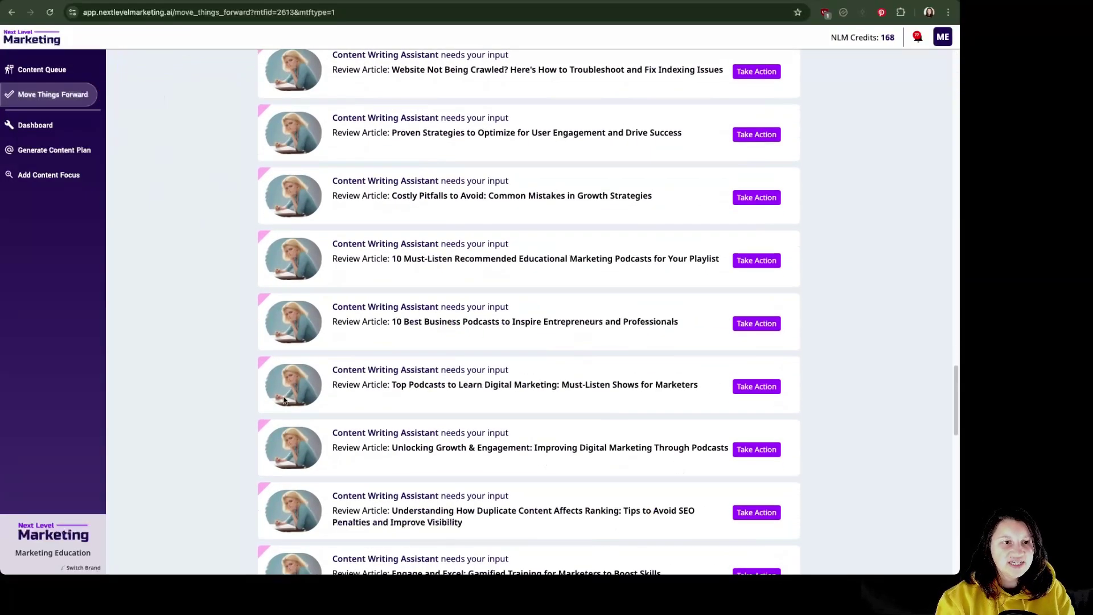
scroll(586, 442, down, 20)
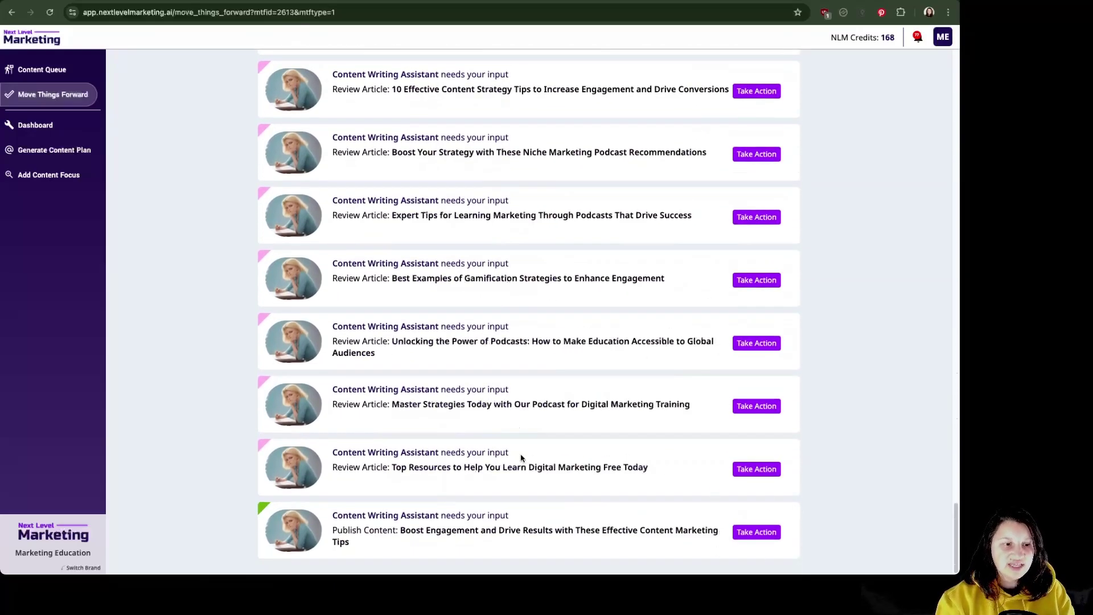
click(55, 69)
scroll(293, 405, down, 15)
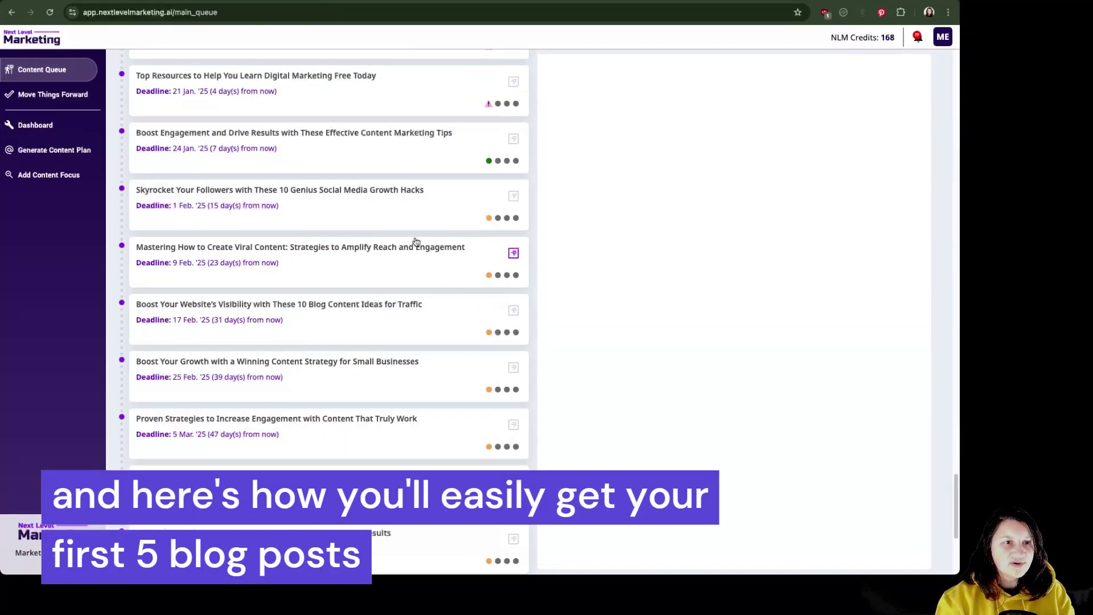
click(402, 201)
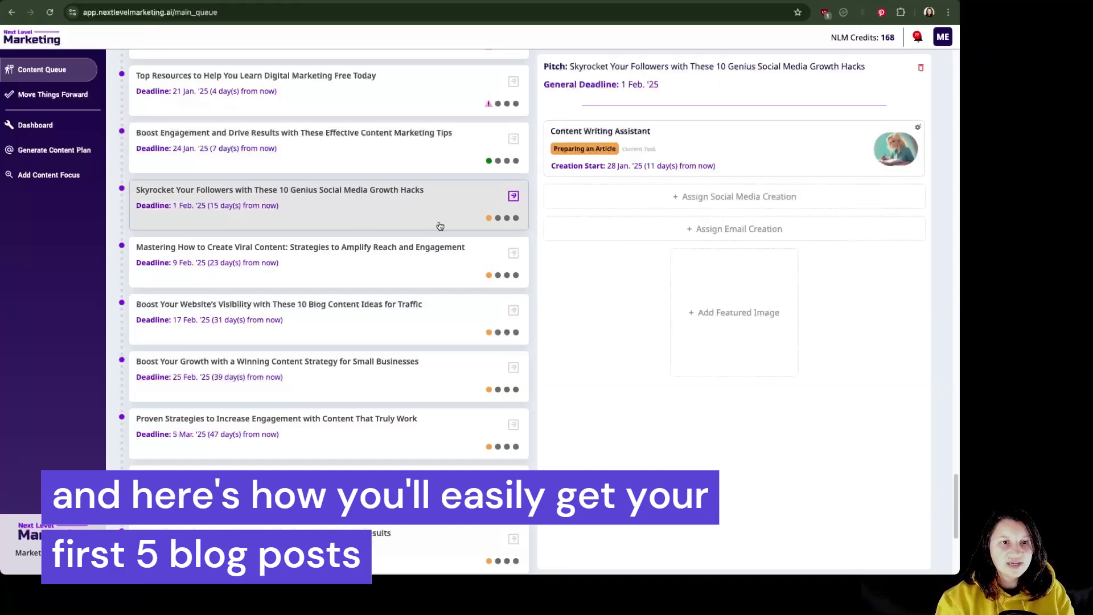
click(763, 161)
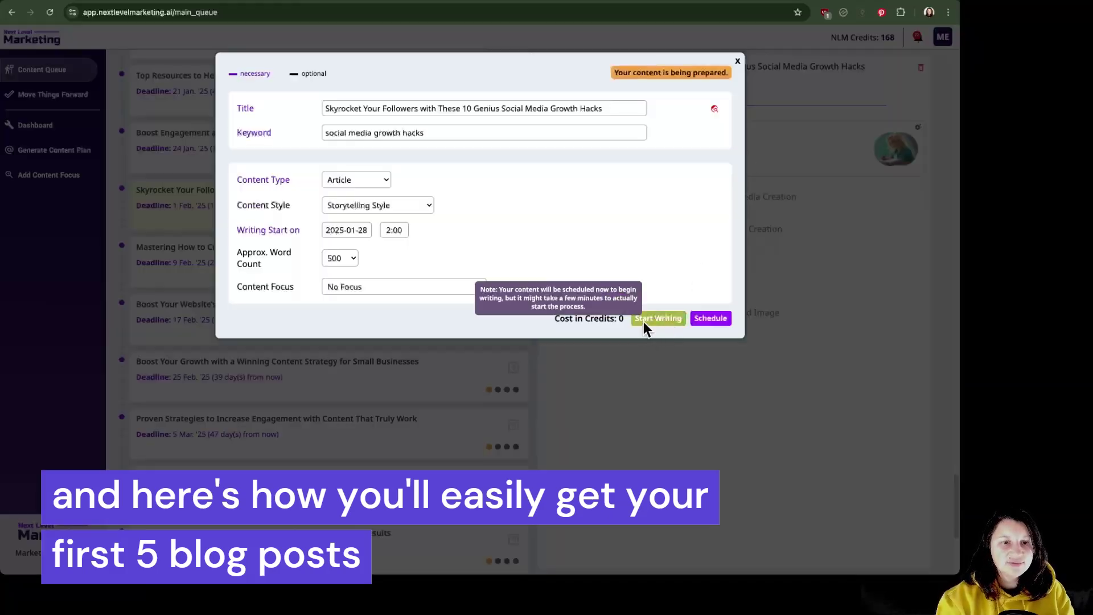
click(736, 61)
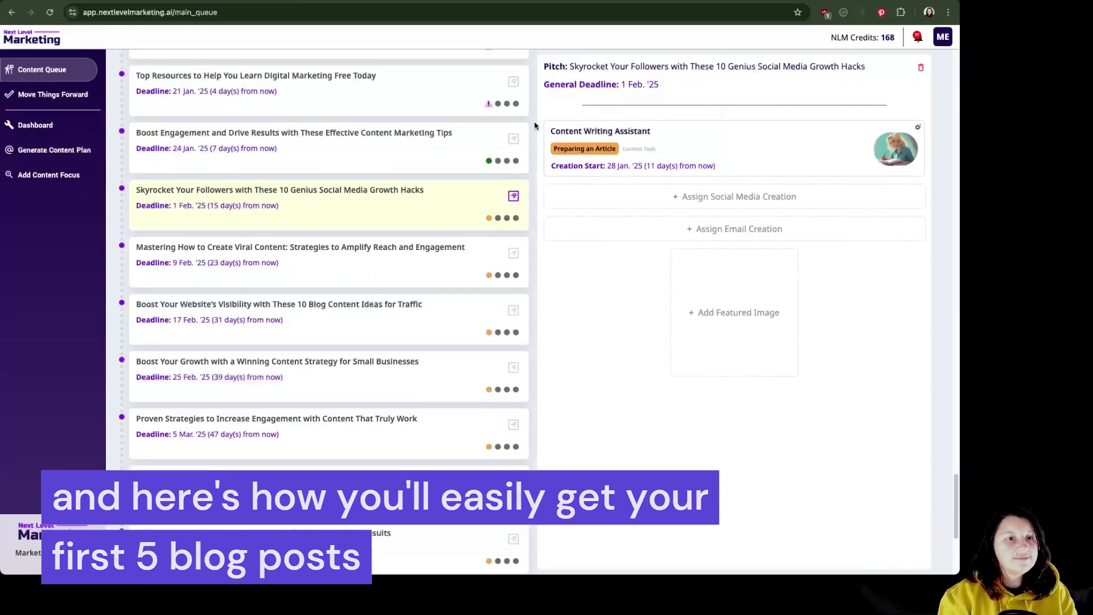
Try adding another social post group in the social media creation settings of the "Boost Engagement and Drive Results" pitch
click(439, 153)
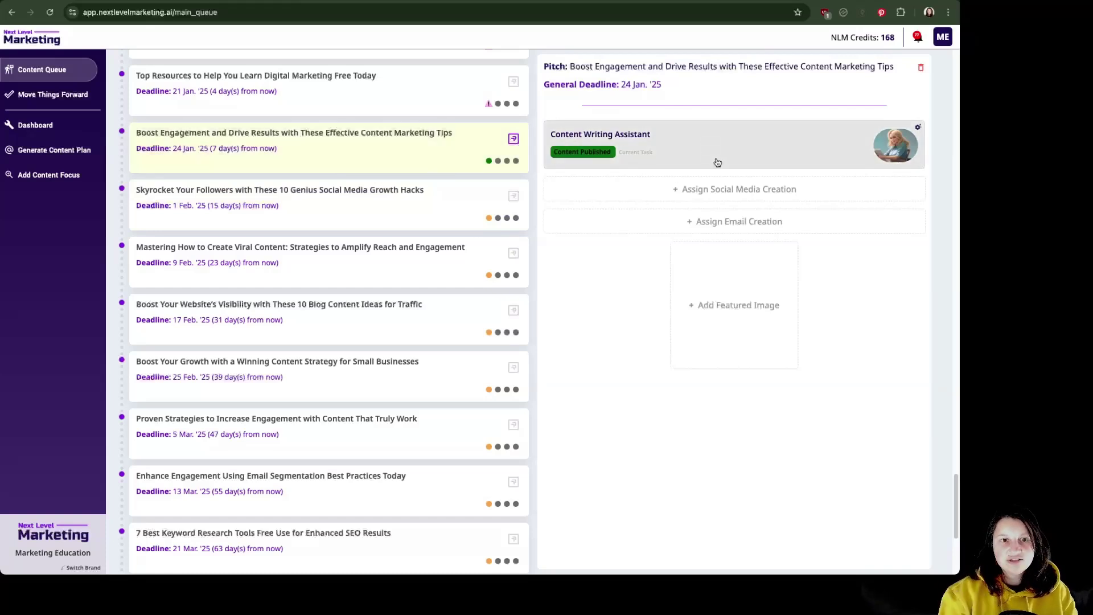
click(789, 195)
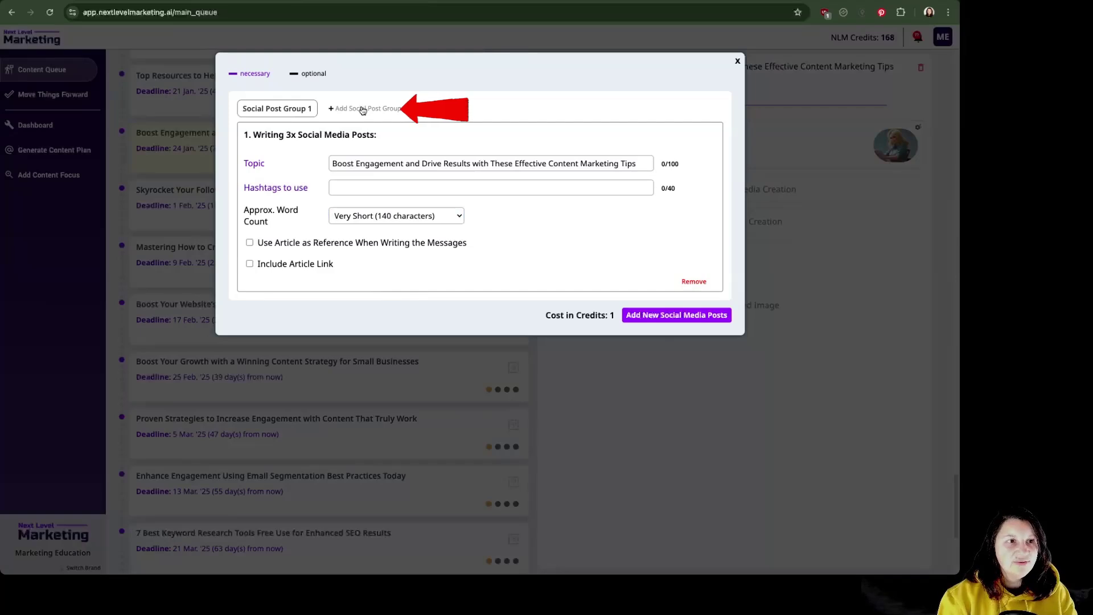
click(364, 108)
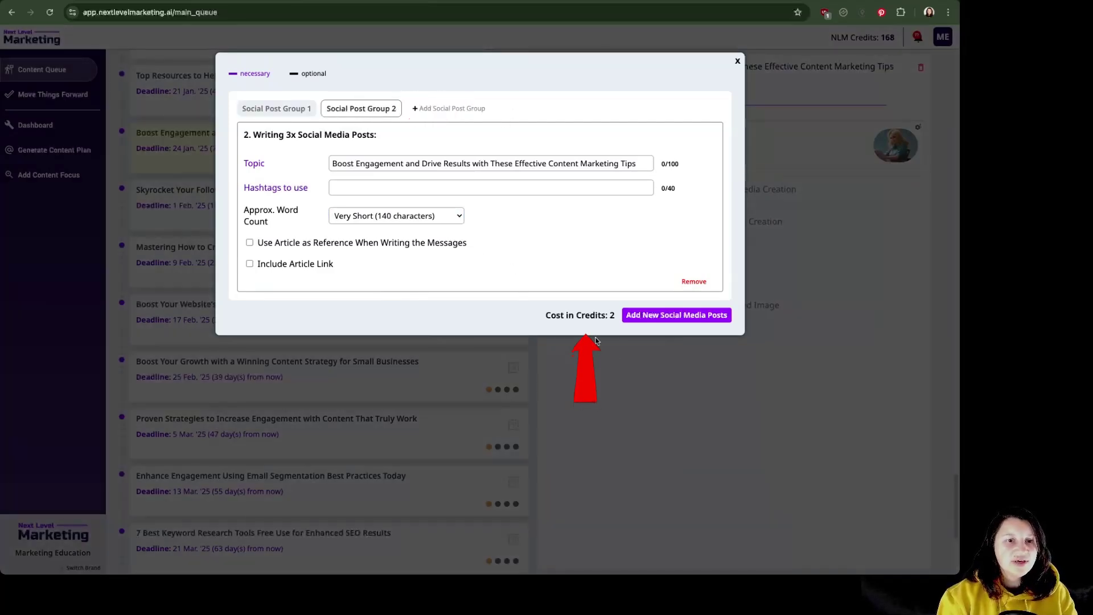
click(685, 280)
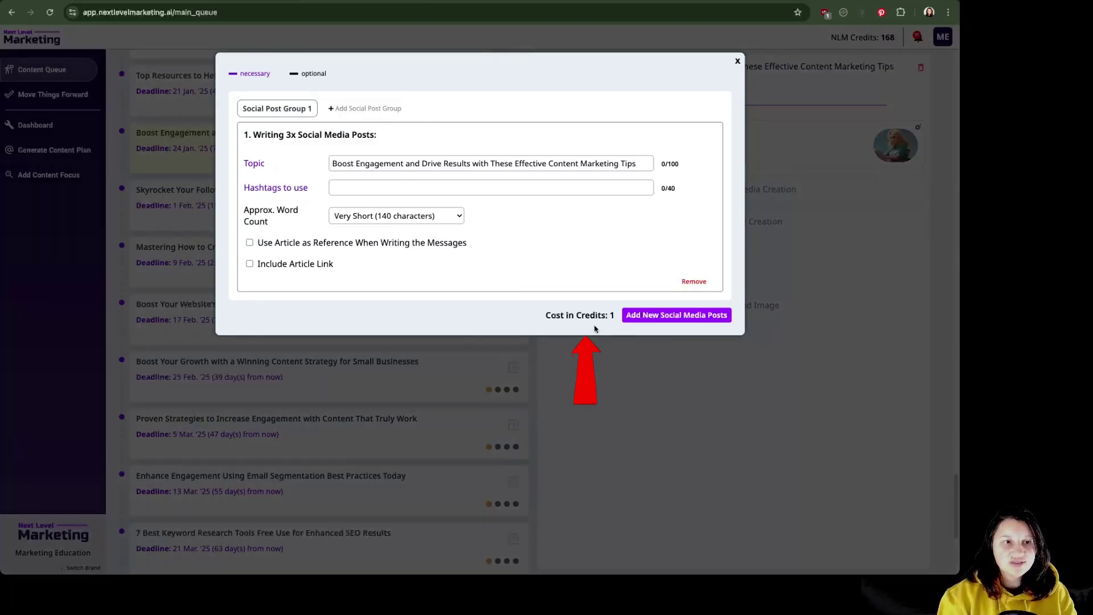
click(360, 109)
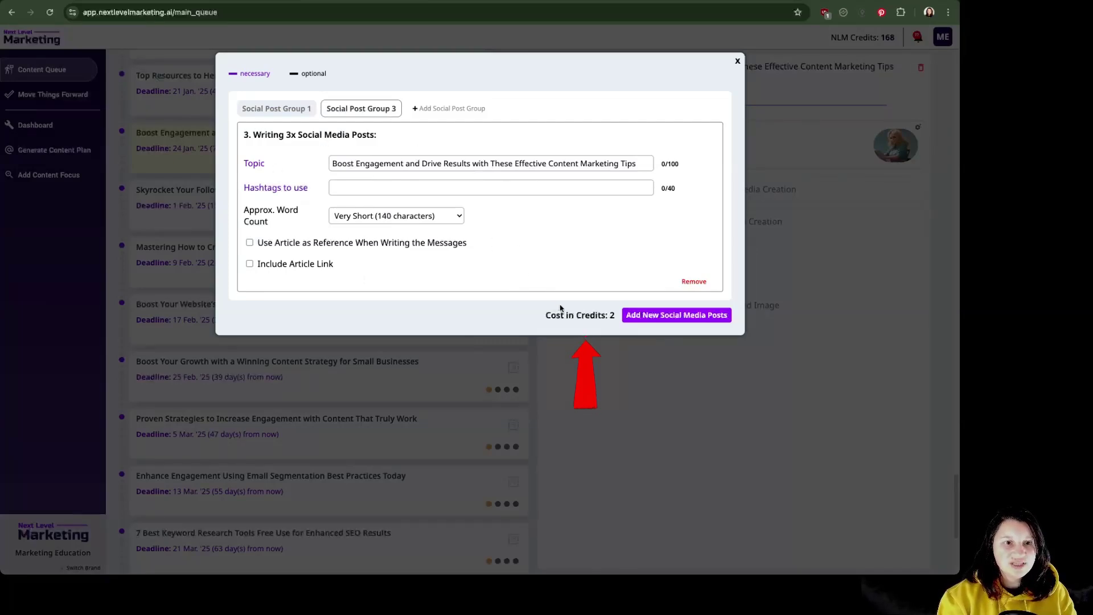
click(693, 284)
click(738, 61)
Inspect the email writing type and content style options for the "Boost Engagement and Drive Results" pitch
click(714, 222)
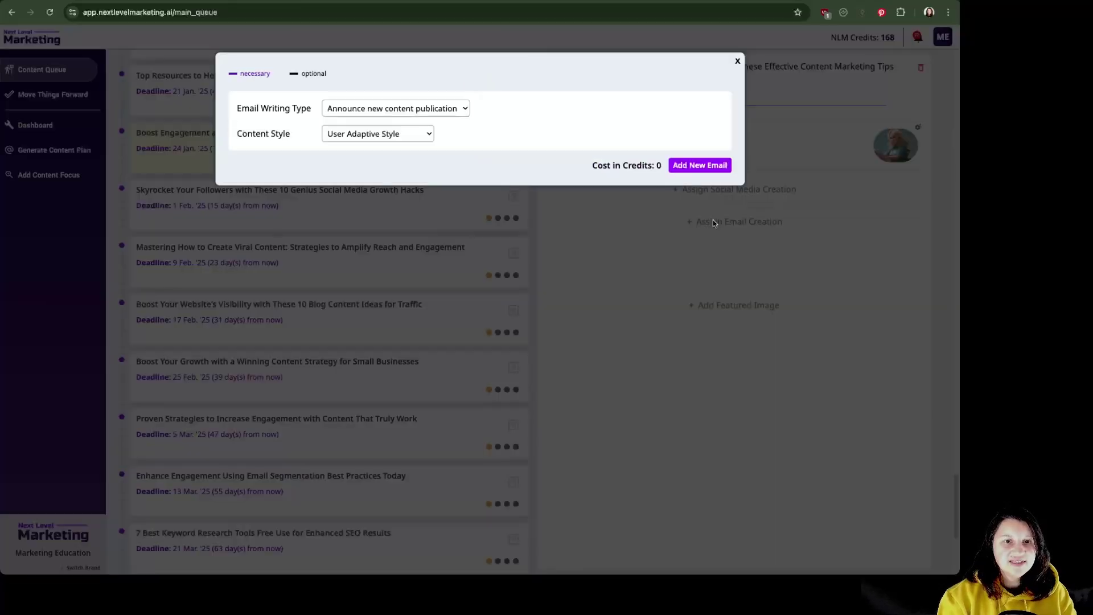
click(775, 228)
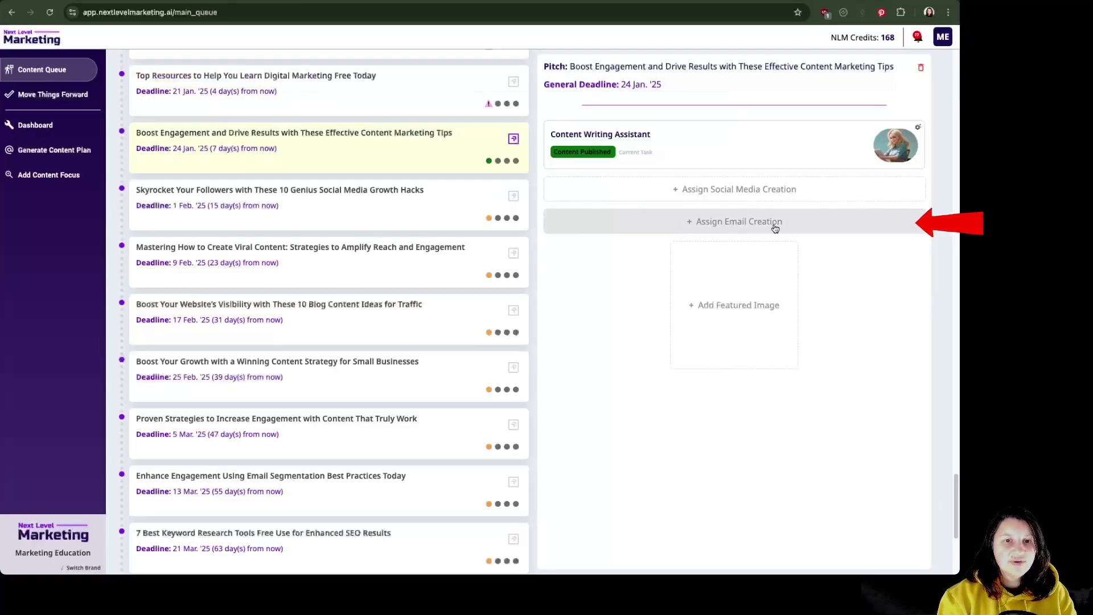
click(741, 226)
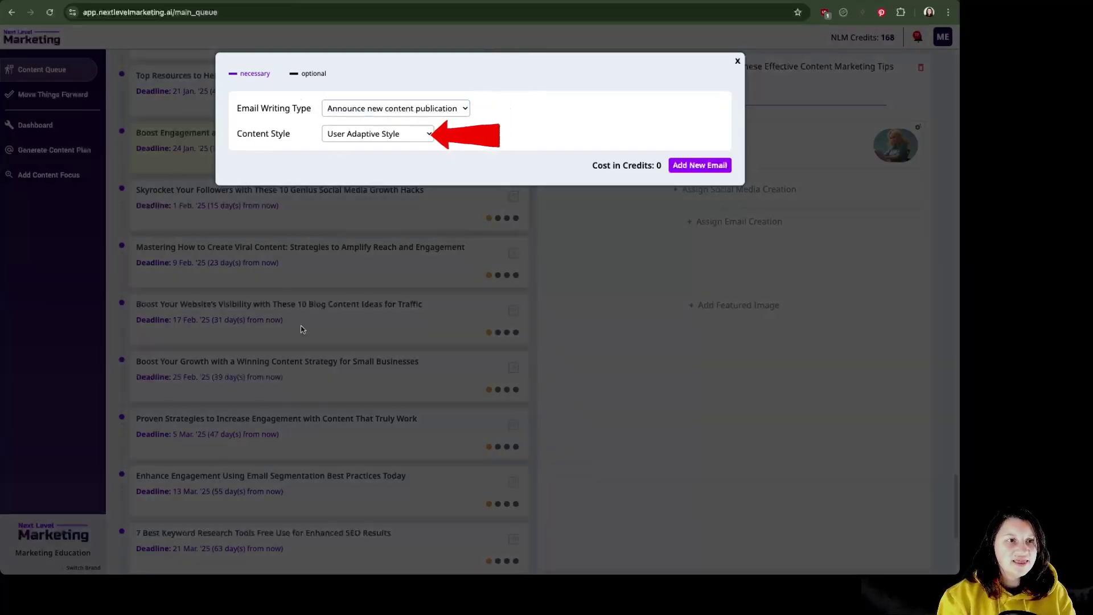
key(Tab)
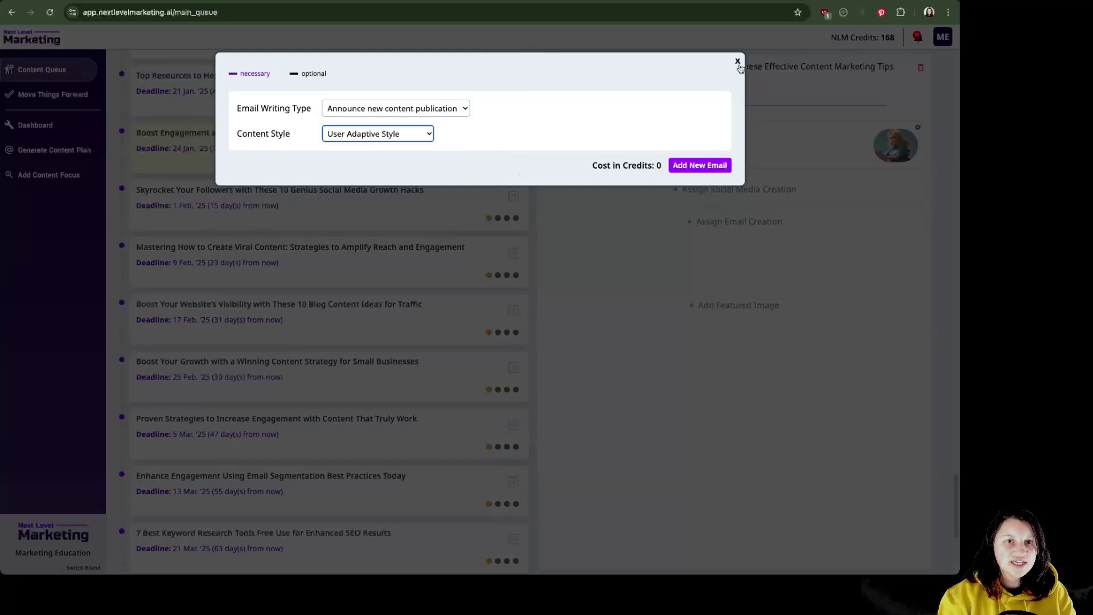
click(738, 62)
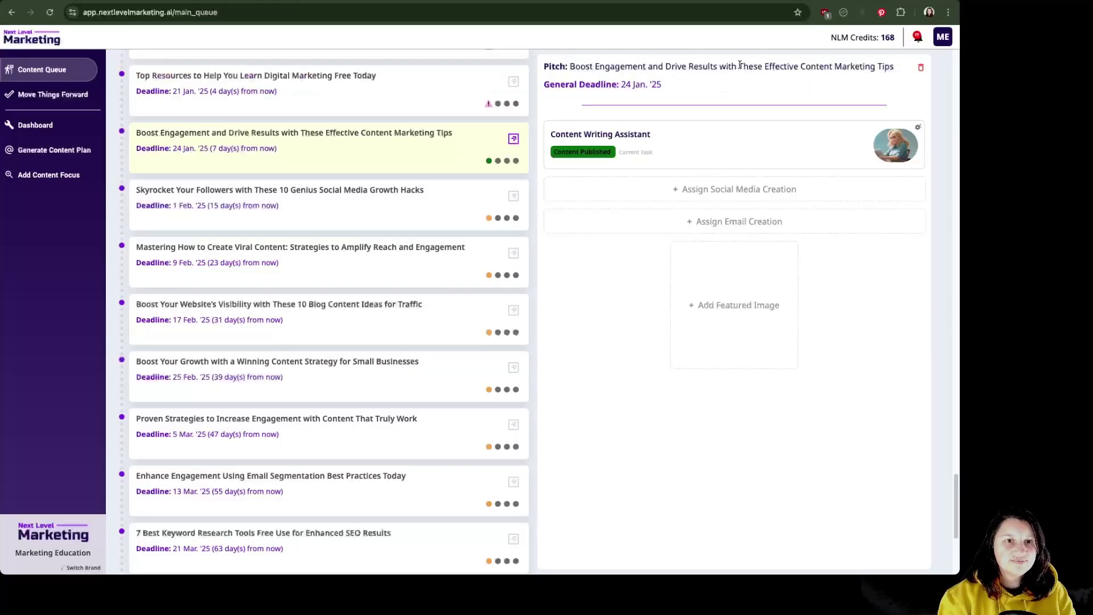
Start a new content focus and set its type to Asset to Promote
click(60, 179)
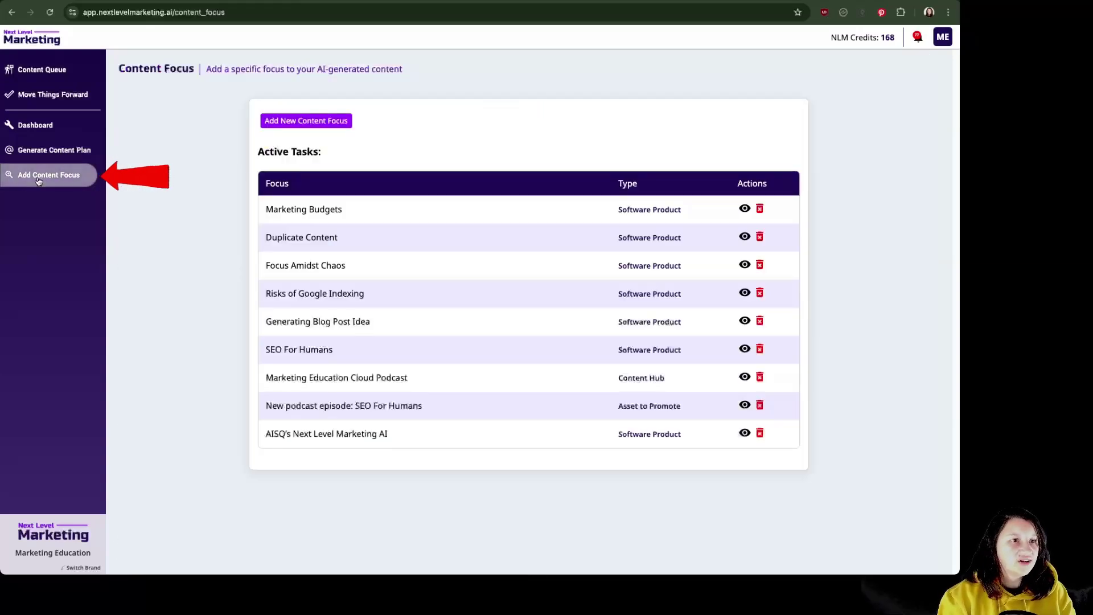
click(320, 122)
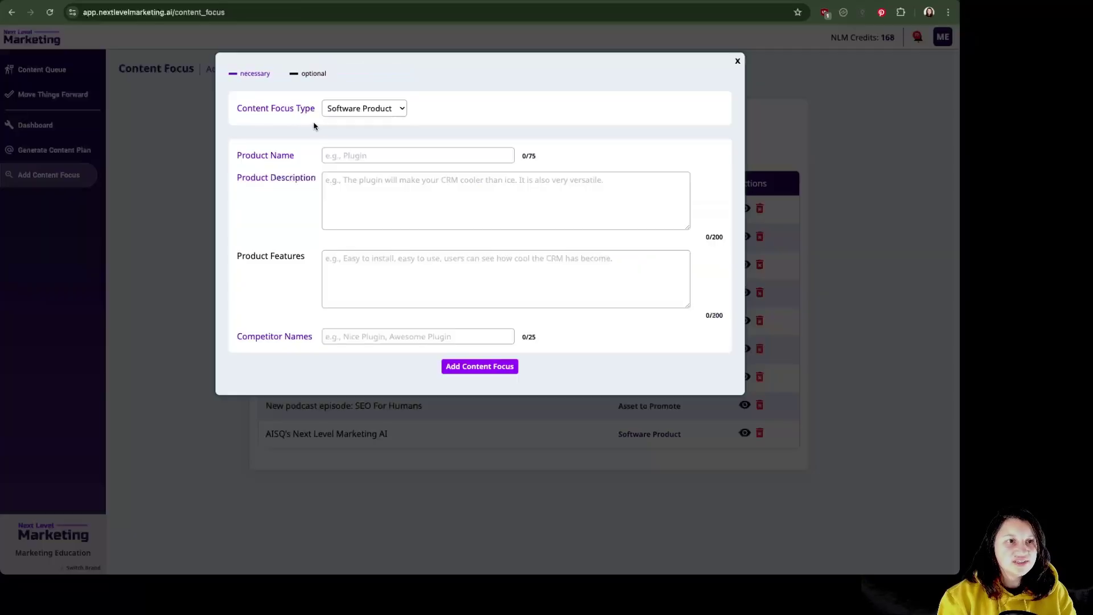
click(362, 109)
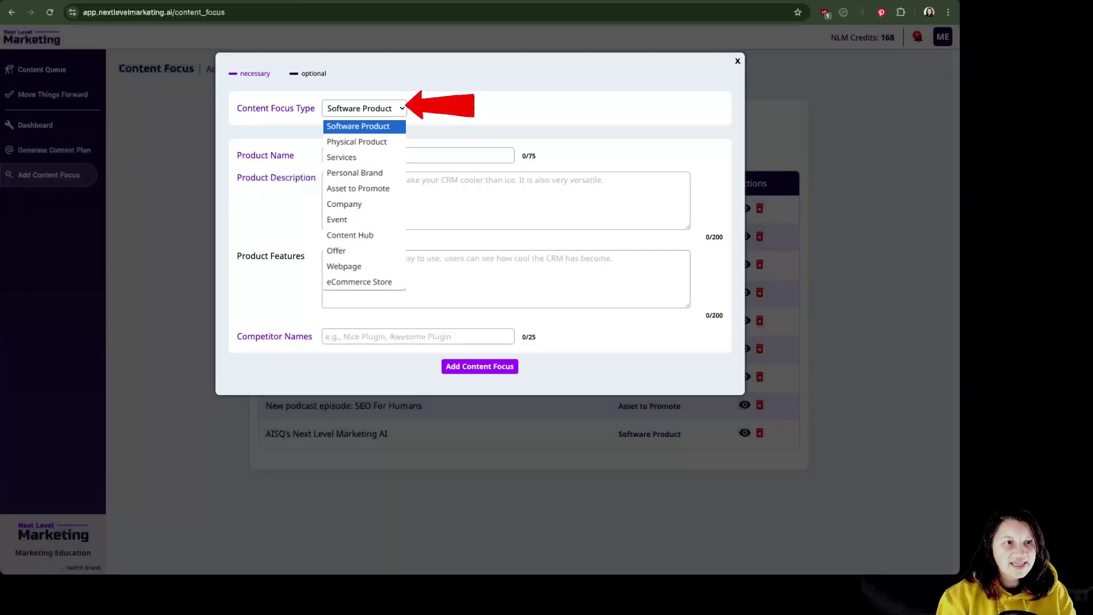
click(376, 188)
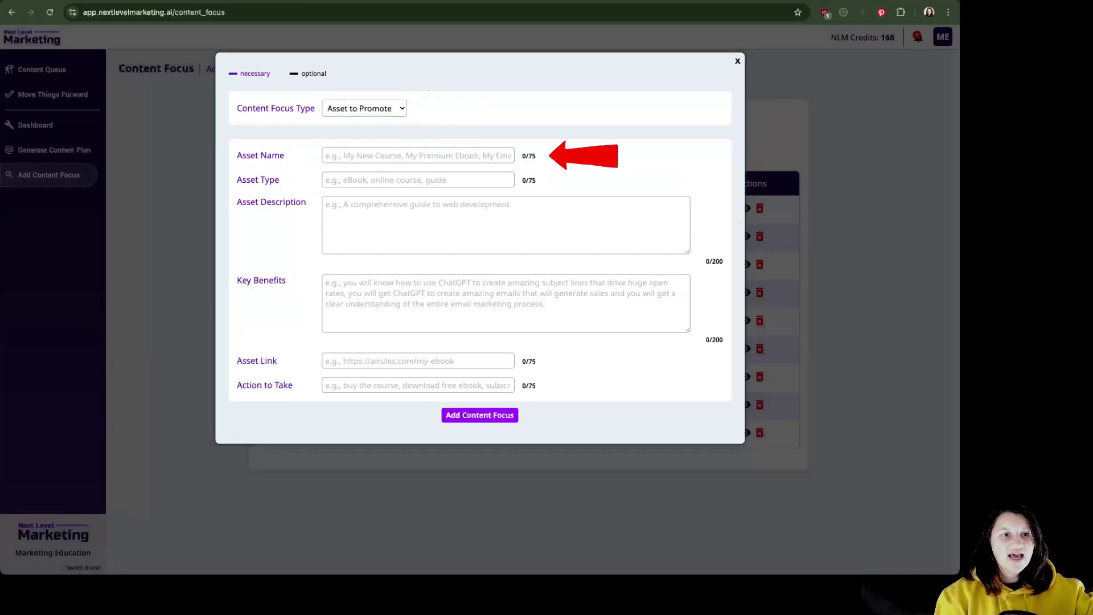
Name the asset "New Episode: Continuous Blogging" and enter "Podcast episode on generating fresh blog ideas and consistent content creation." as its type
click(483, 151)
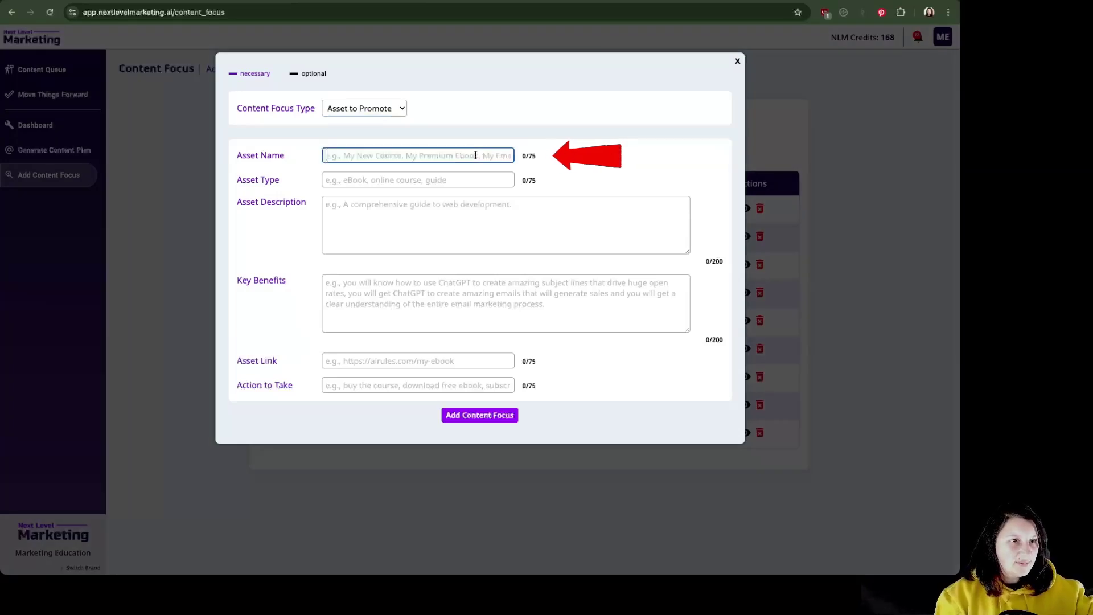
text(New Episode: Continuous Blogging)
click(458, 179)
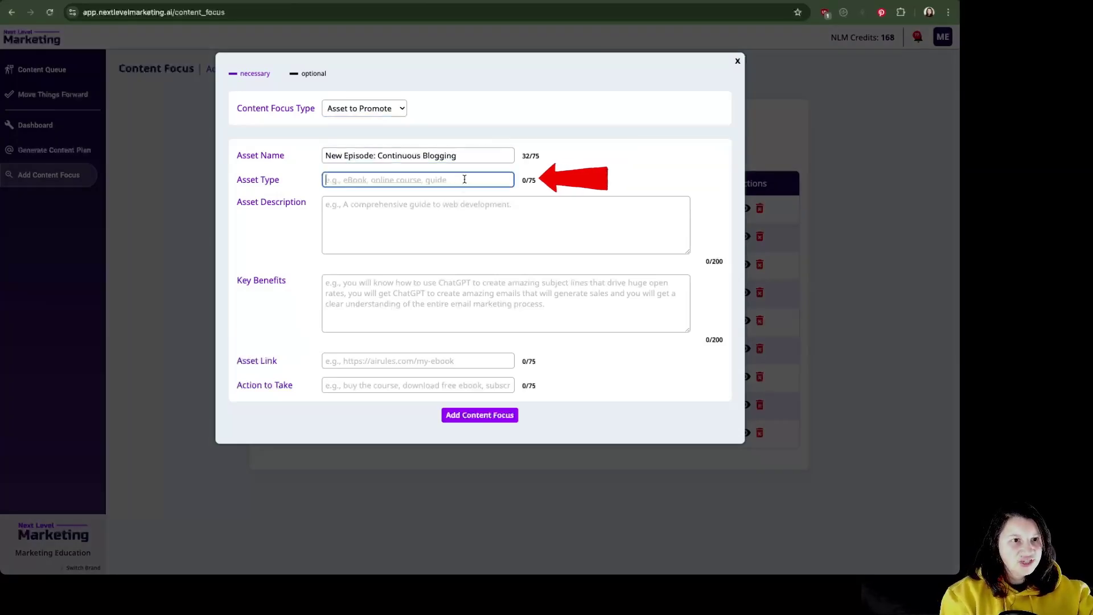
key(super+v)
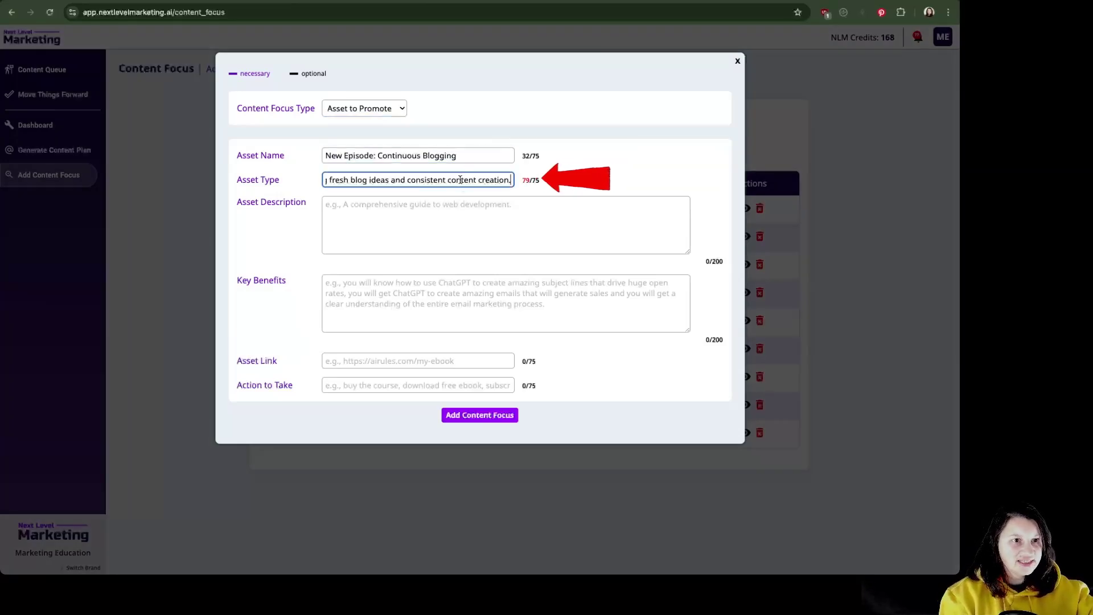
Fill in the asset description on why continuous blogging is crucial, the key benefits of fresh content, and the Spotify episode link
click(458, 216)
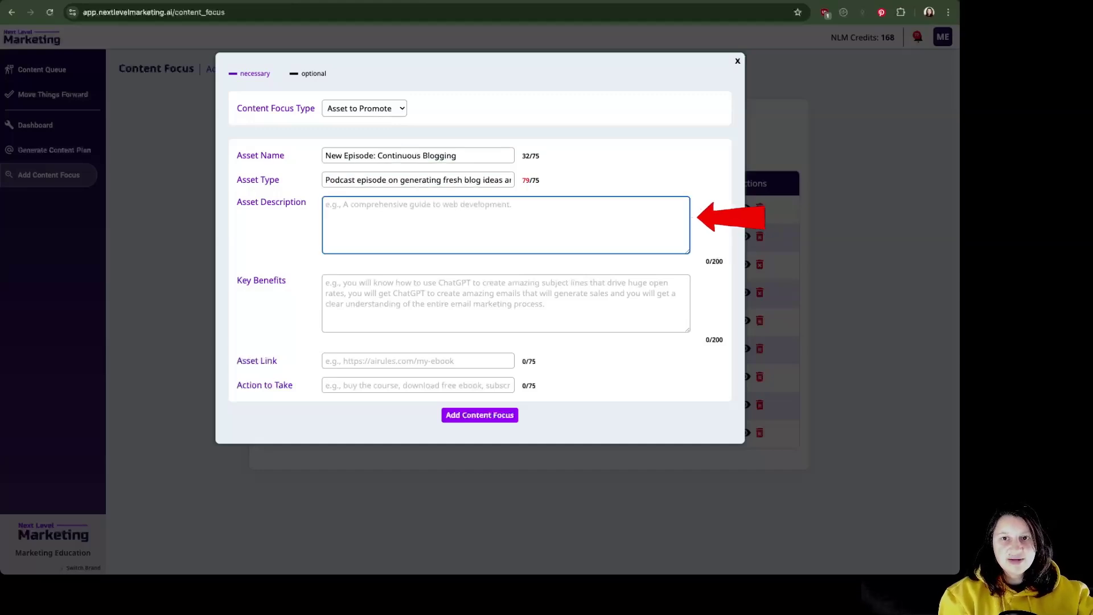
key(super+Tab)
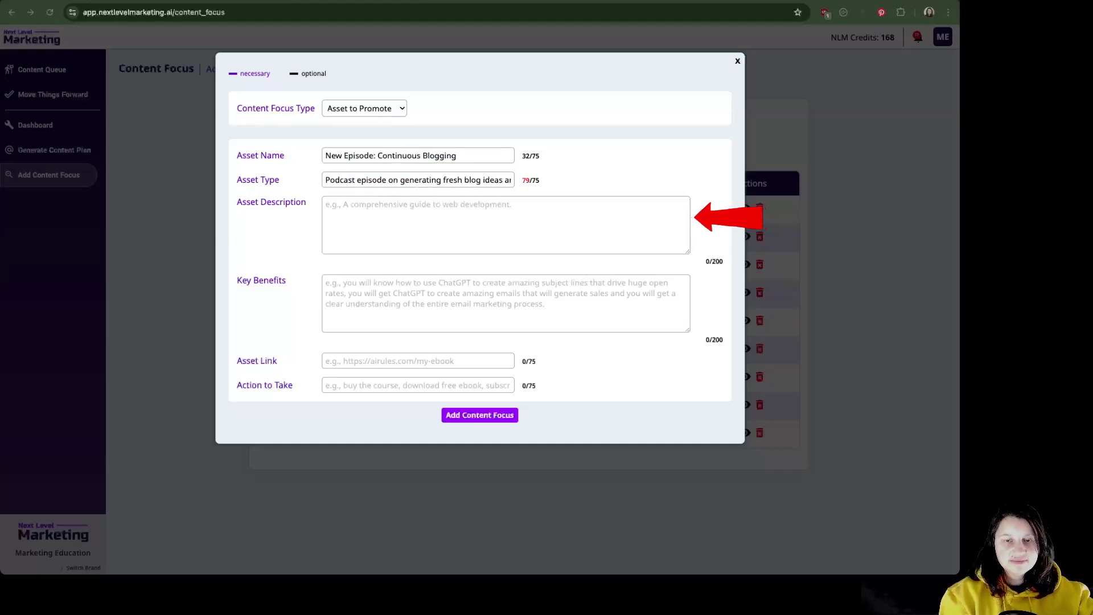
click(572, 225)
text(Learn why continuous blogging is crucial for maintaining traffic and engagement. Paul and Florin reveal insider tips for generating fresh ideas and maximizing your blog's potential with smart strategies.)
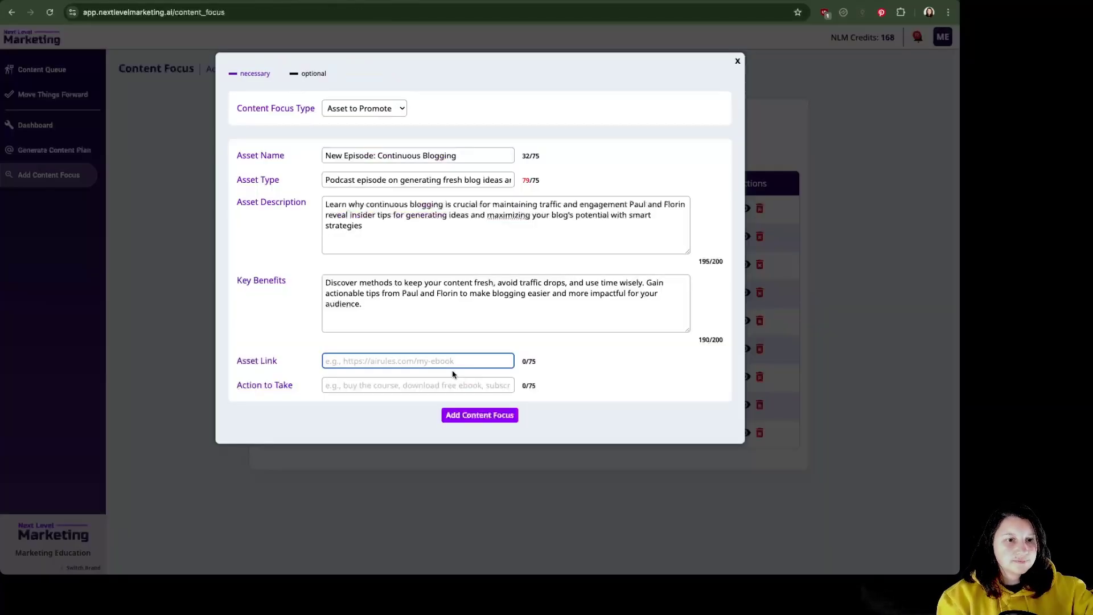
key(super+v)
Enter "Listen and follow us on your favorite podcast platform." as the action, shorten the asset type and link to 75 characters, and add the content focus
click(435, 386)
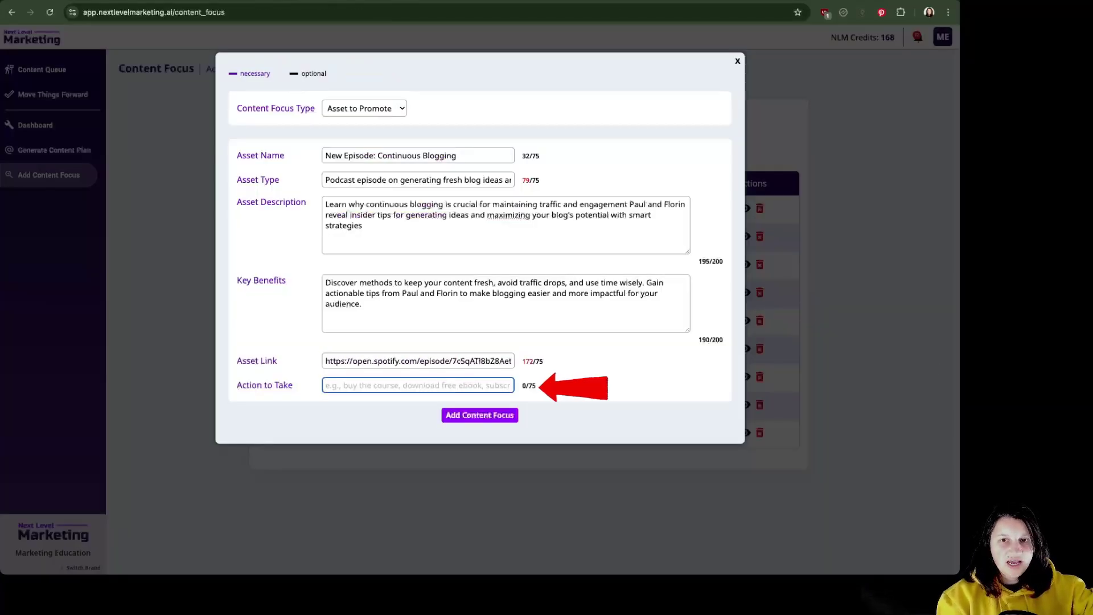
key(super+Tab)
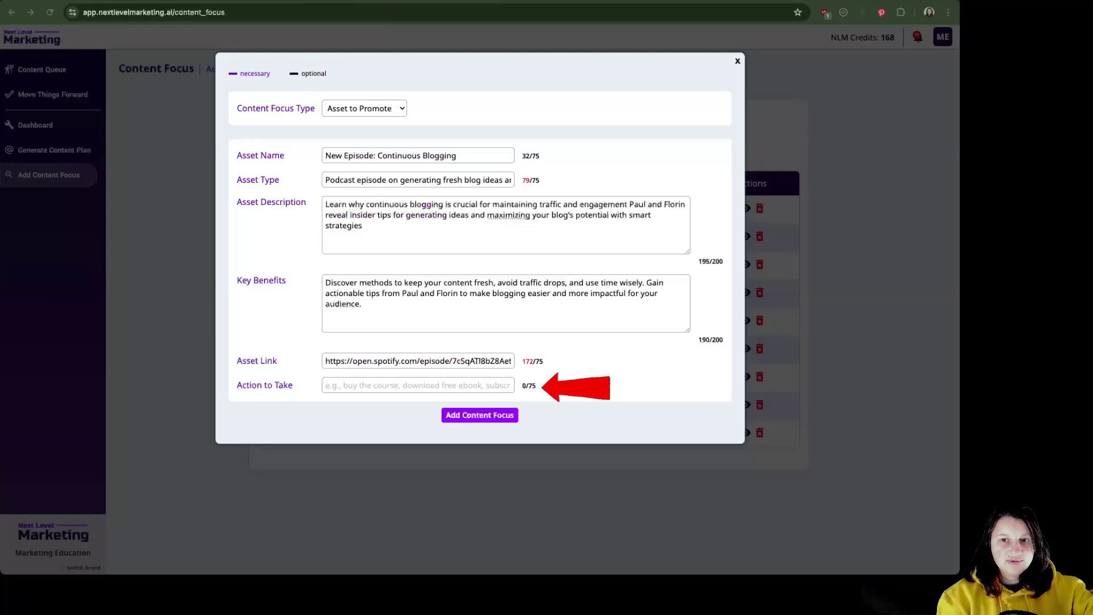
click(500, 387)
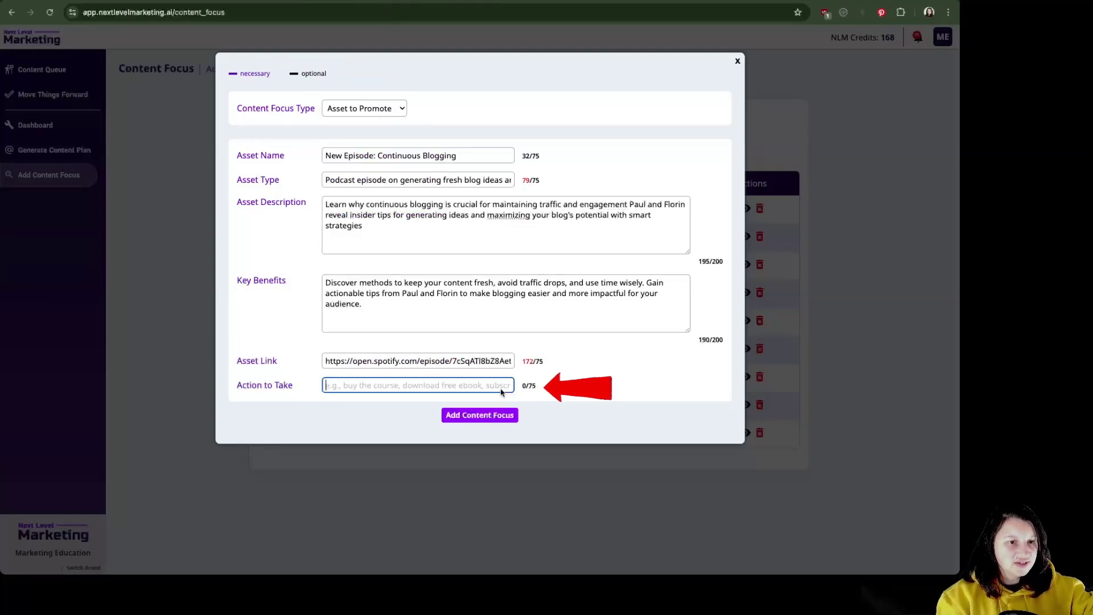
text(Listen and follow us on your favorite podcast platform.)
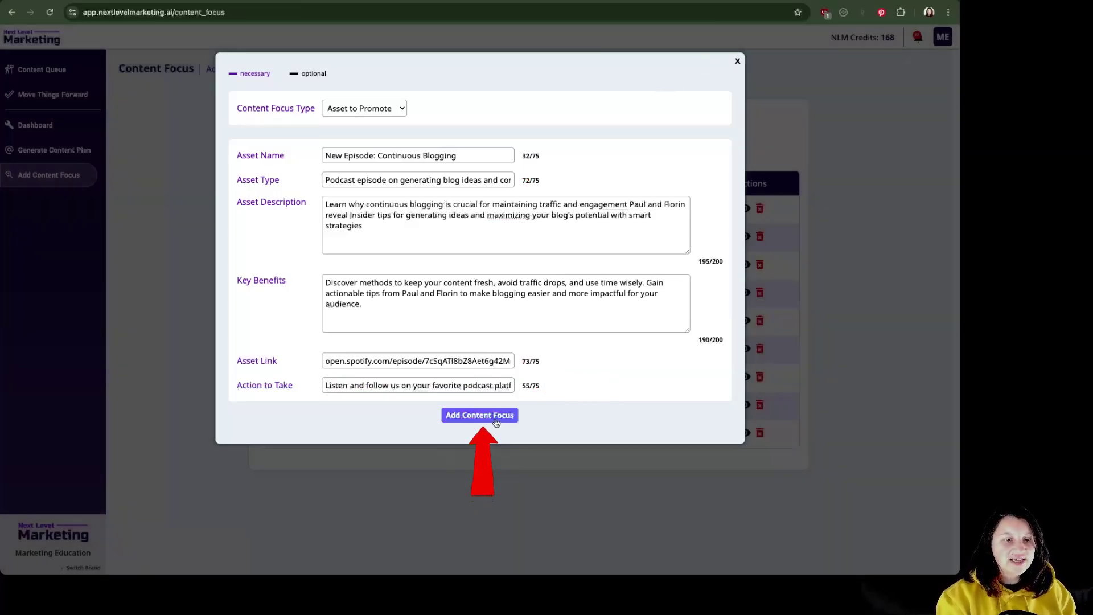
click(486, 422)
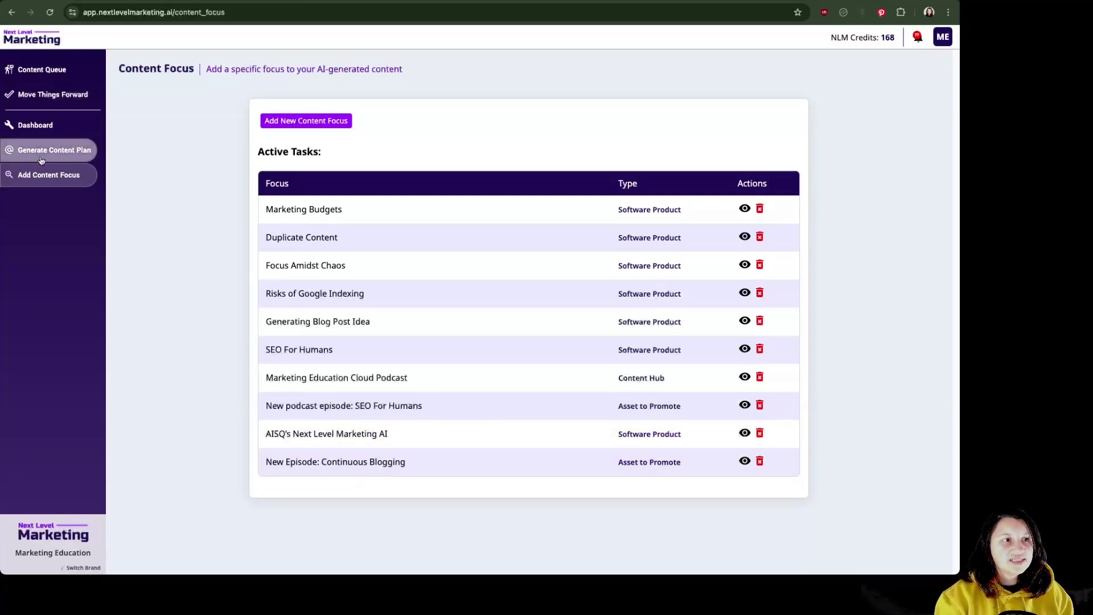
Start content plan research for the keyword "Fresh content ideas for bloggers" and accept the credit use
click(69, 151)
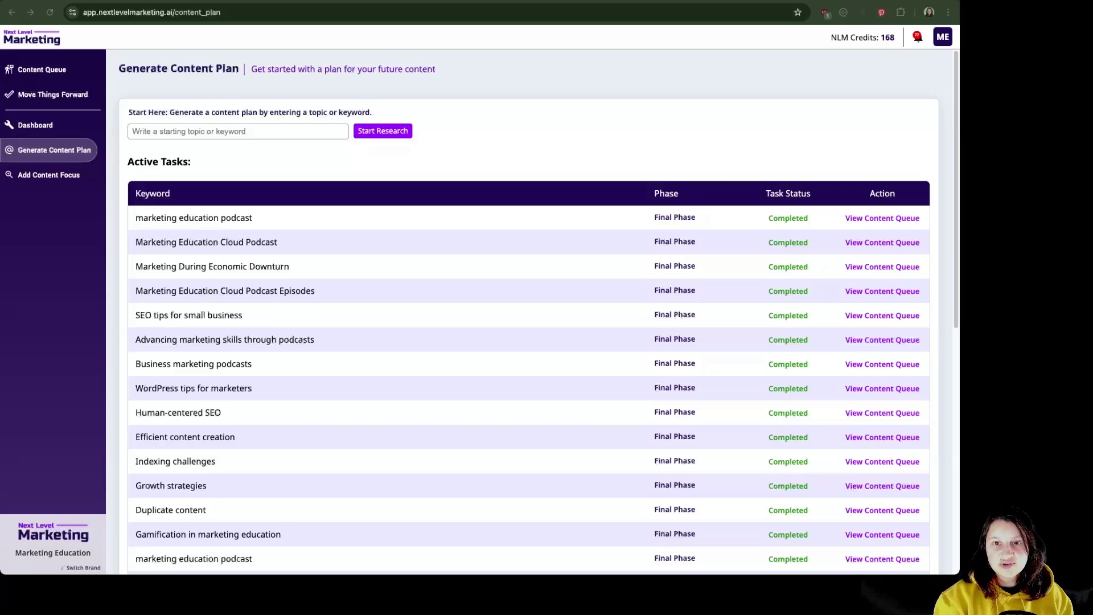
click(243, 131)
text(Fresh content ideas for bloggers)
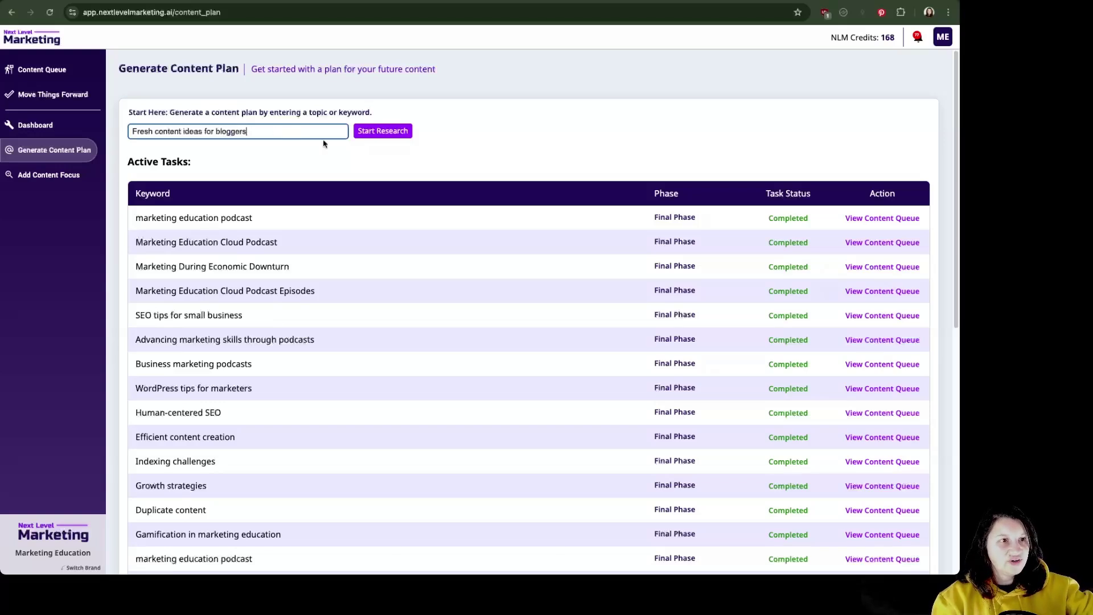
click(389, 133)
click(450, 225)
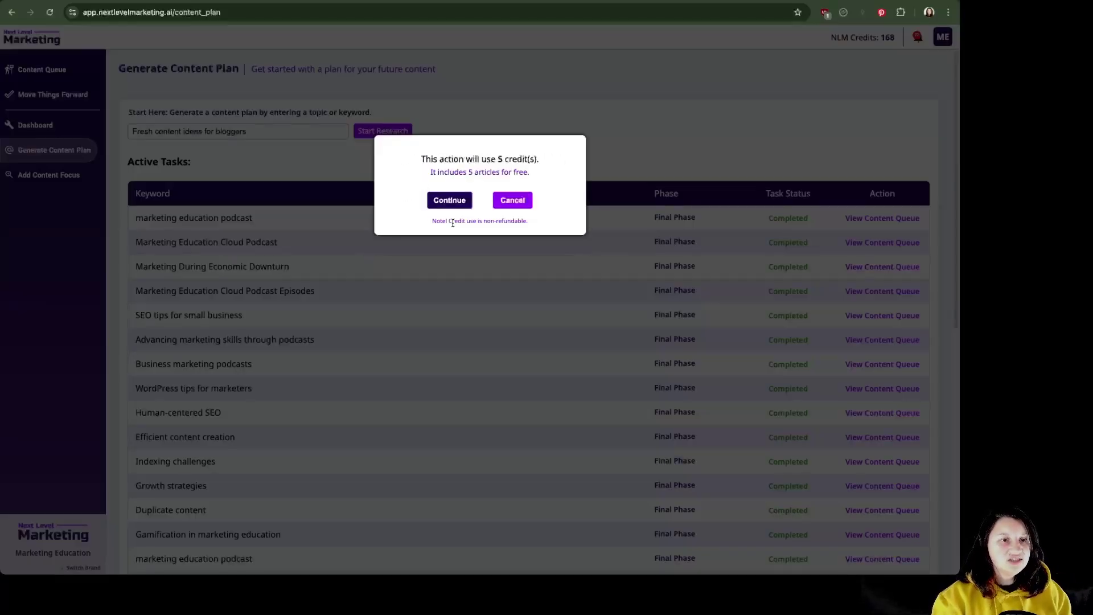
click(448, 203)
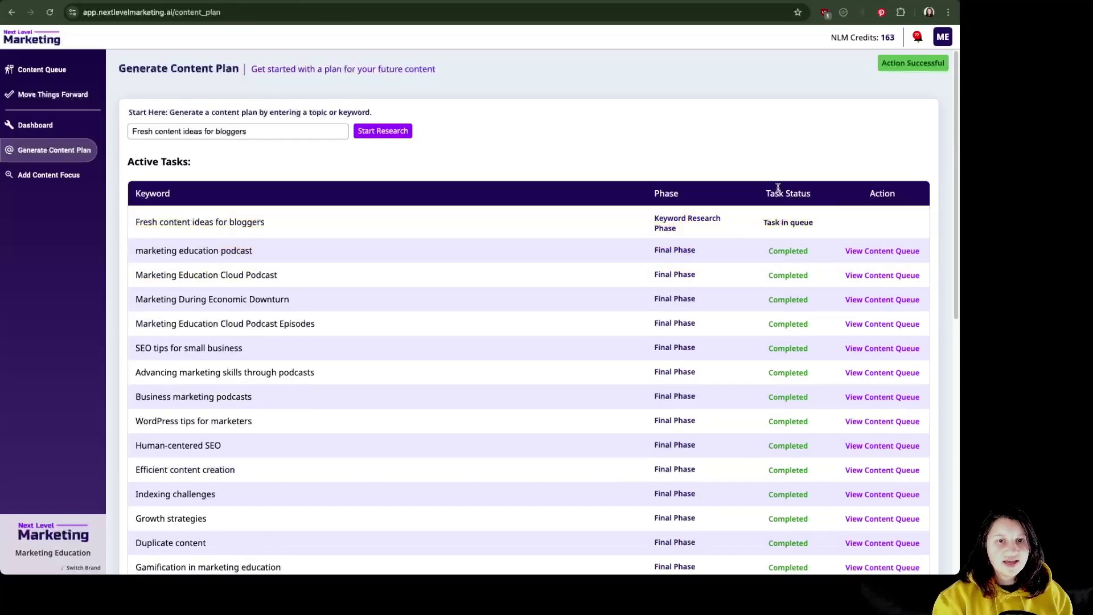
Generate pitches for "Fresh content ideas for bloggers" from five keywords, including "Unique content ideas bloggers" and "High-demand blogging ideas"
scroll(809, 218, down, 10)
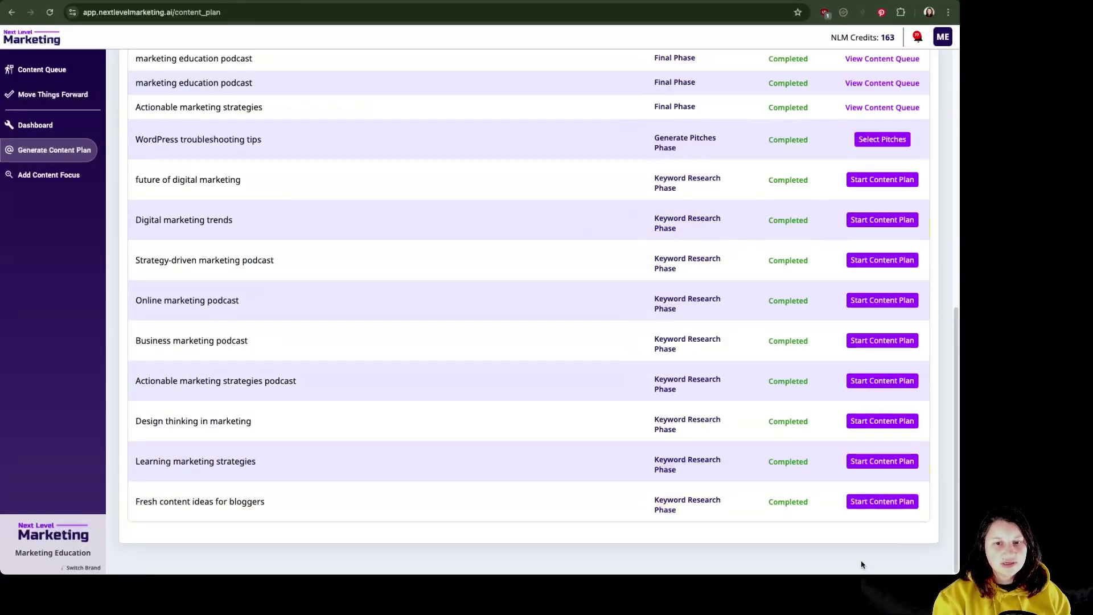
click(890, 507)
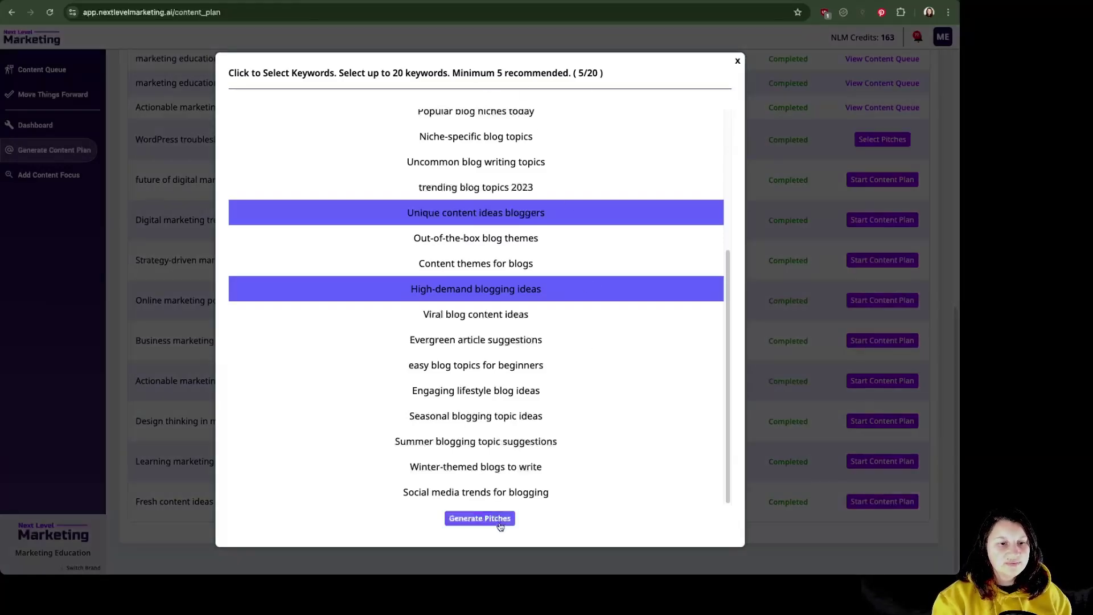
click(499, 525)
click(459, 206)
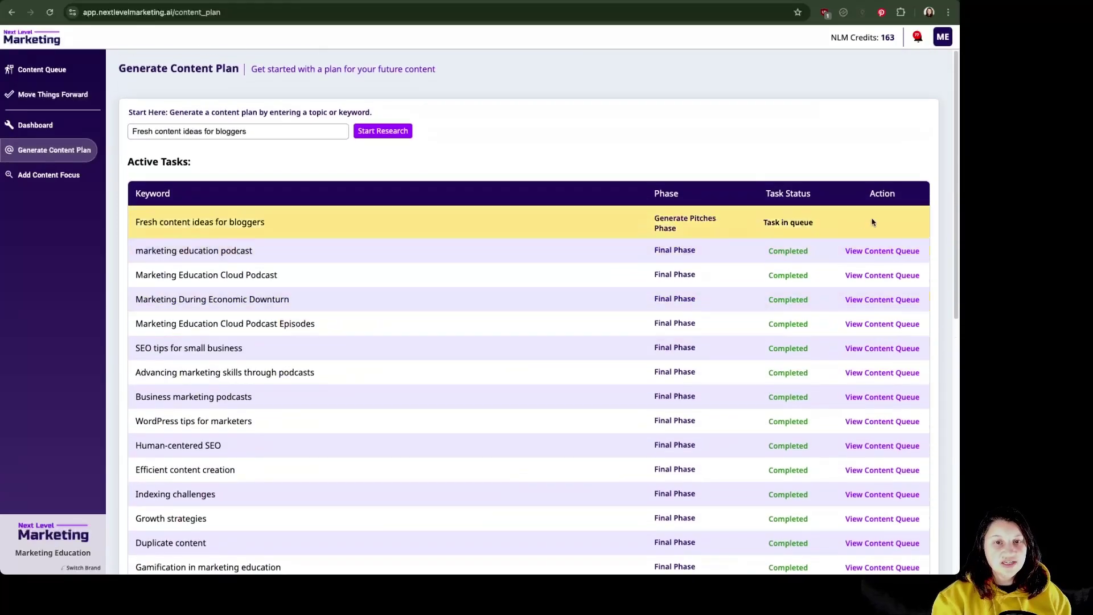
Select five article pitches for "Fresh content ideas for bloggers", including "Inspiring Ideas for Your Next Blog", and add them to the content queue
scroll(949, 232, down, 3)
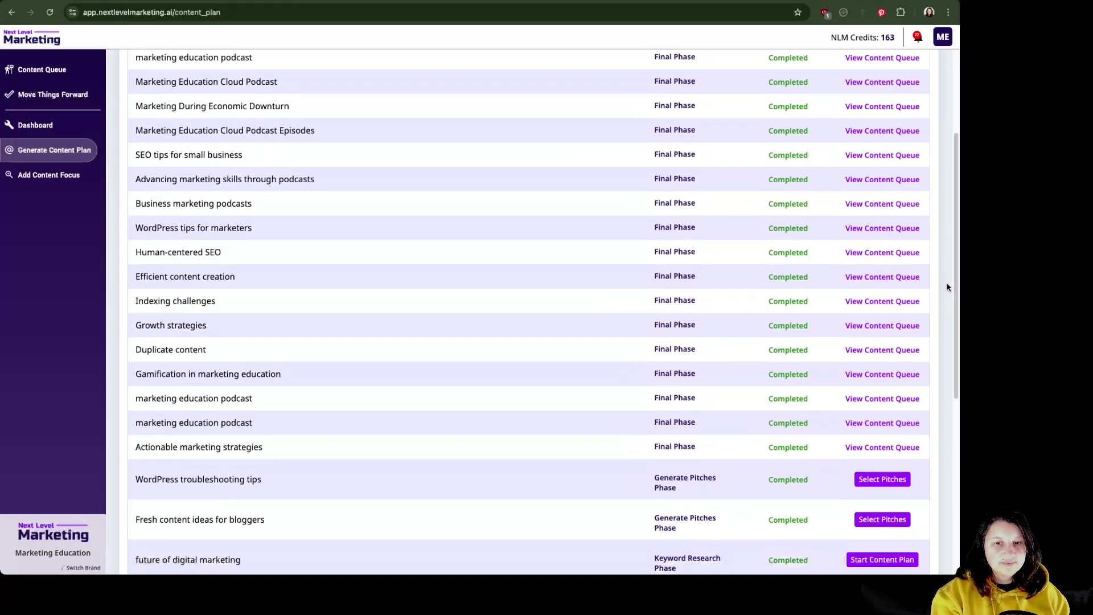
scroll(947, 287, down, 2)
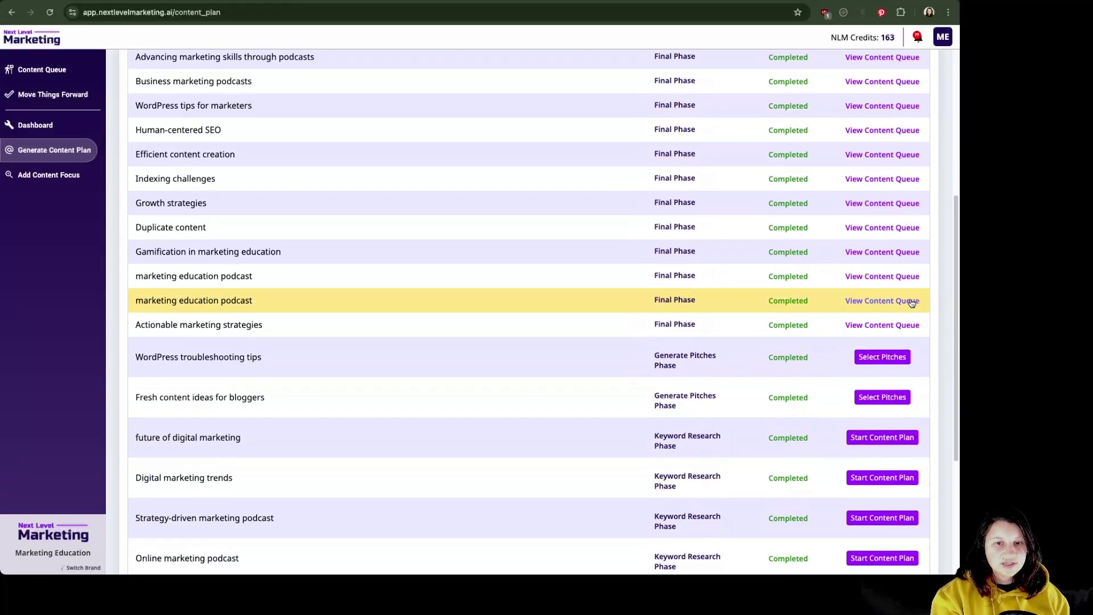
click(882, 398)
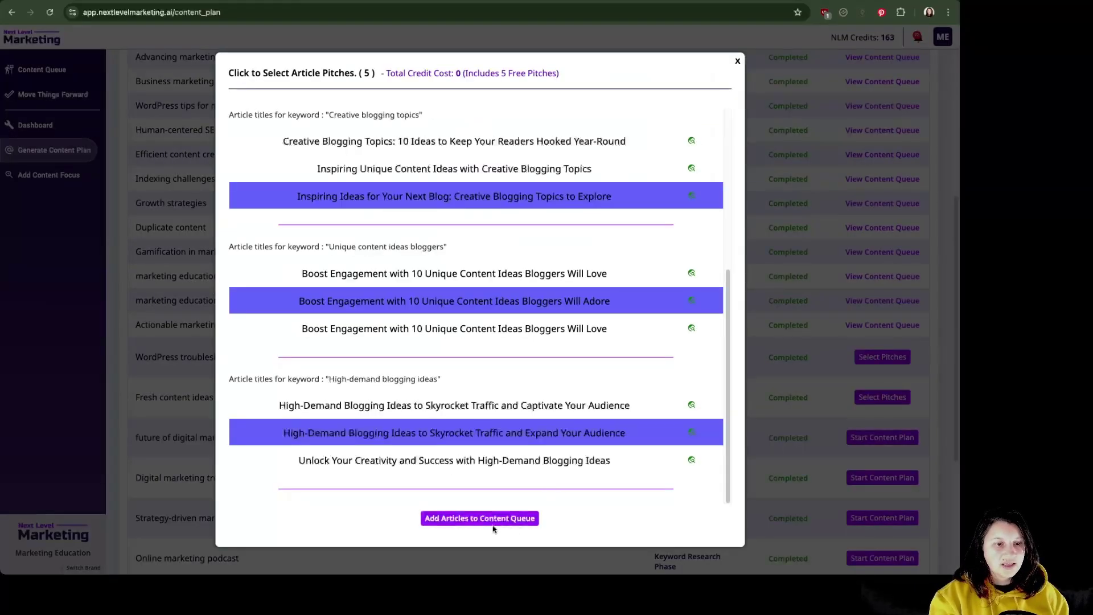
click(497, 519)
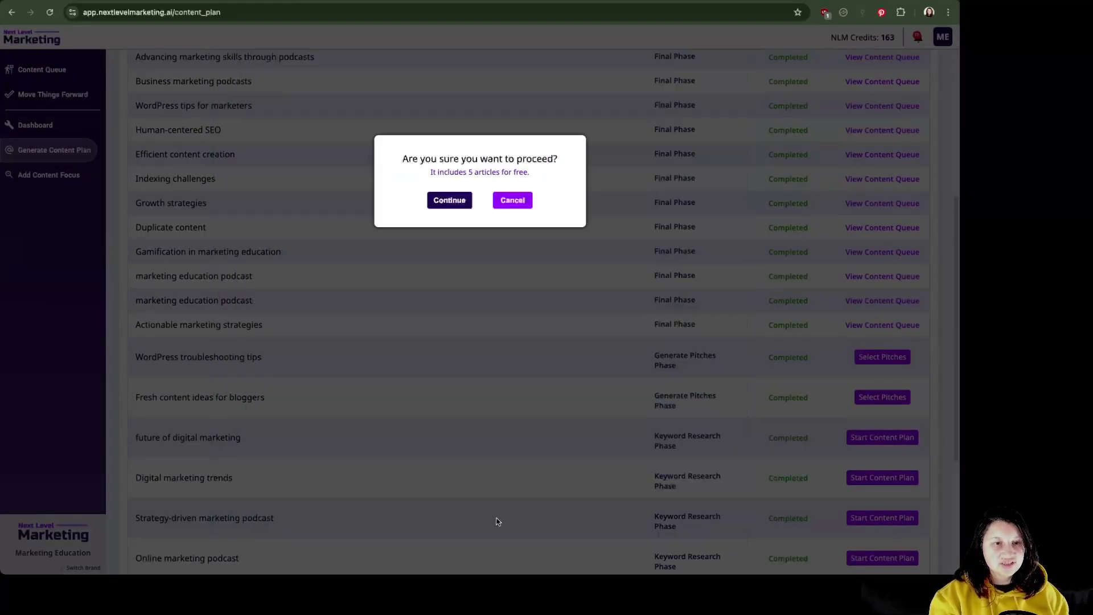
click(460, 200)
View the "Fresh content ideas for bloggers" plan in the Content Queue and select the "Inspiring Ideas for Your Next Blog" pitch
scroll(461, 207, up, 5)
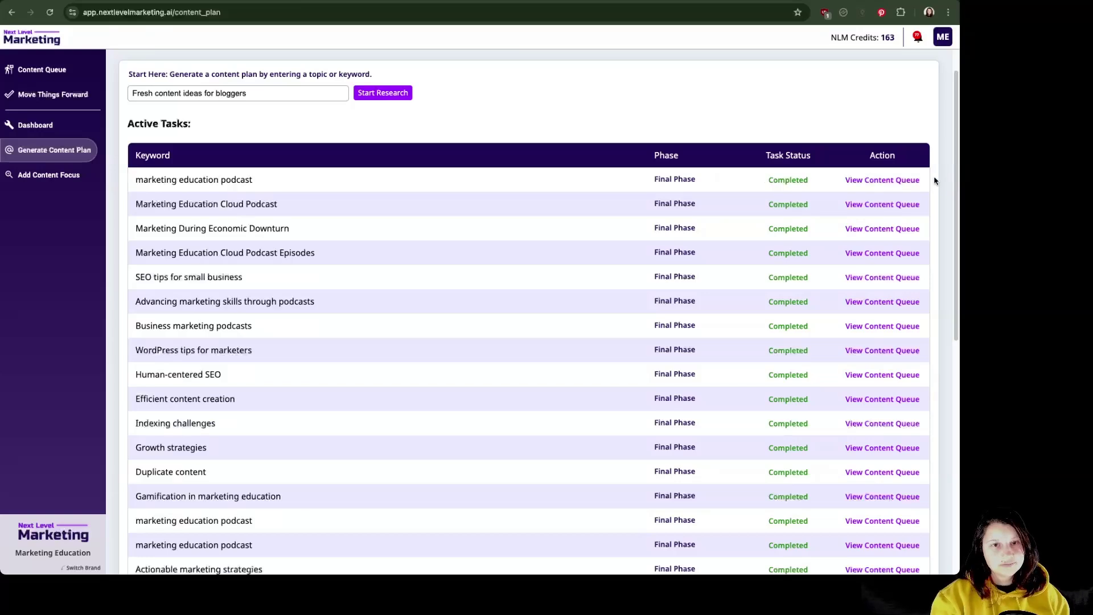
scroll(922, 220, down, 4)
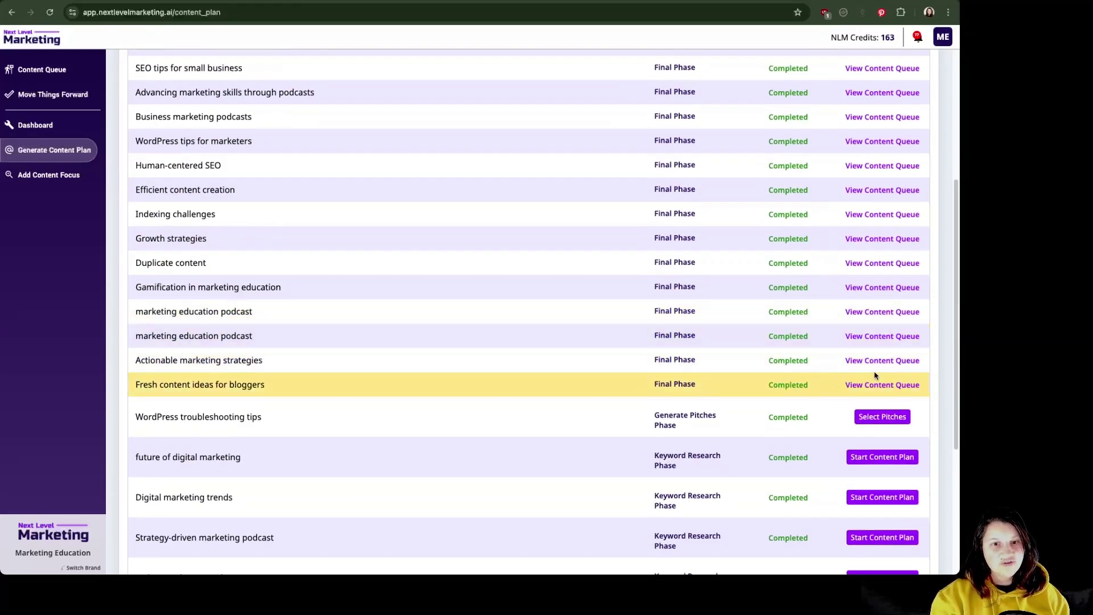
click(869, 386)
scroll(492, 367, down, 20)
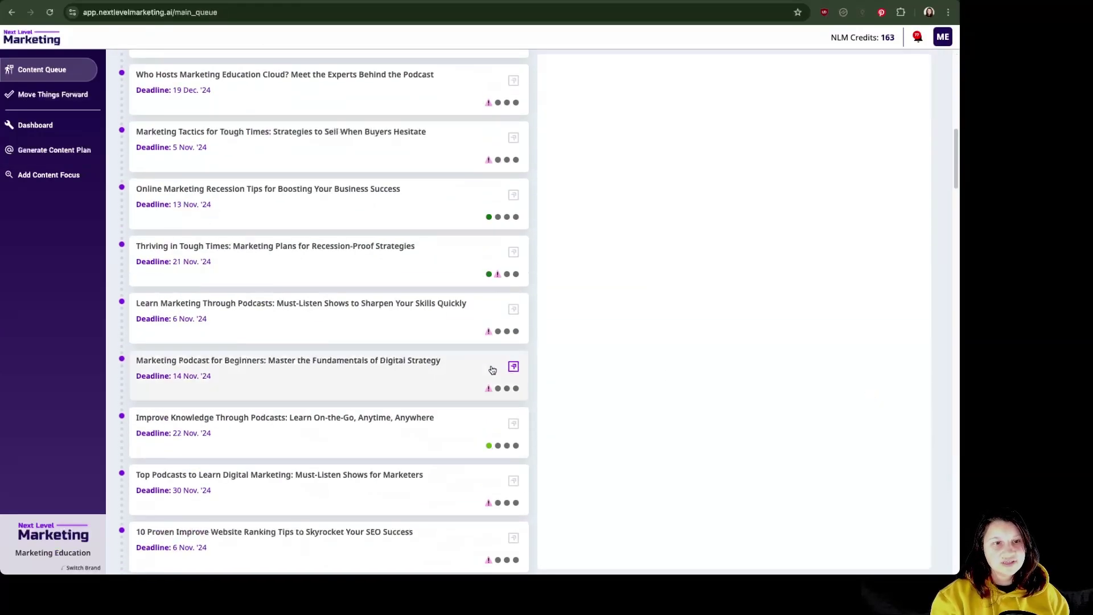
scroll(497, 366, down, 20)
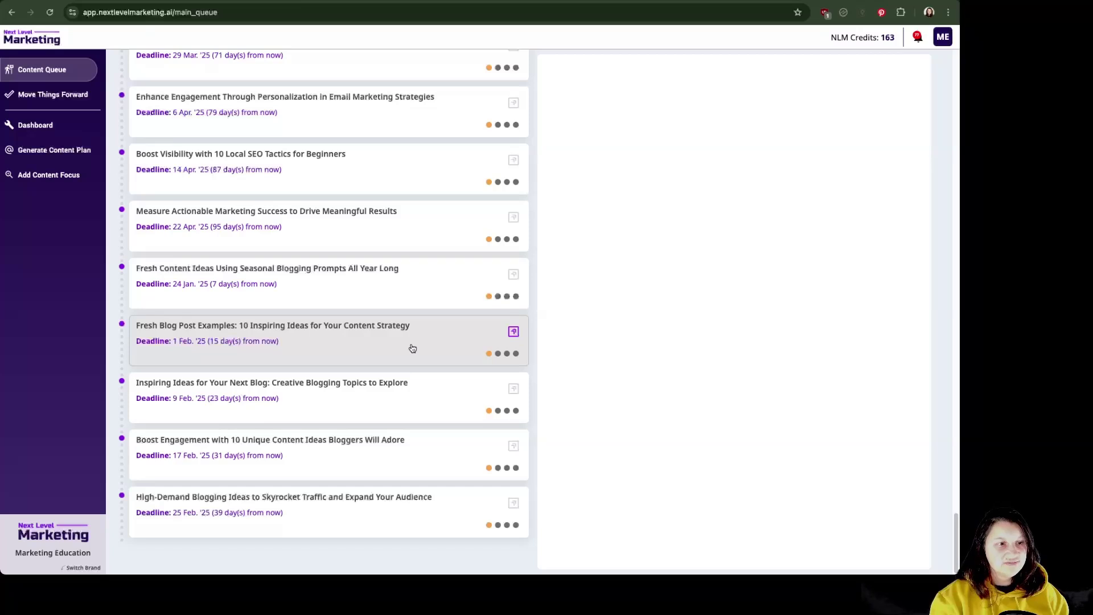
click(445, 391)
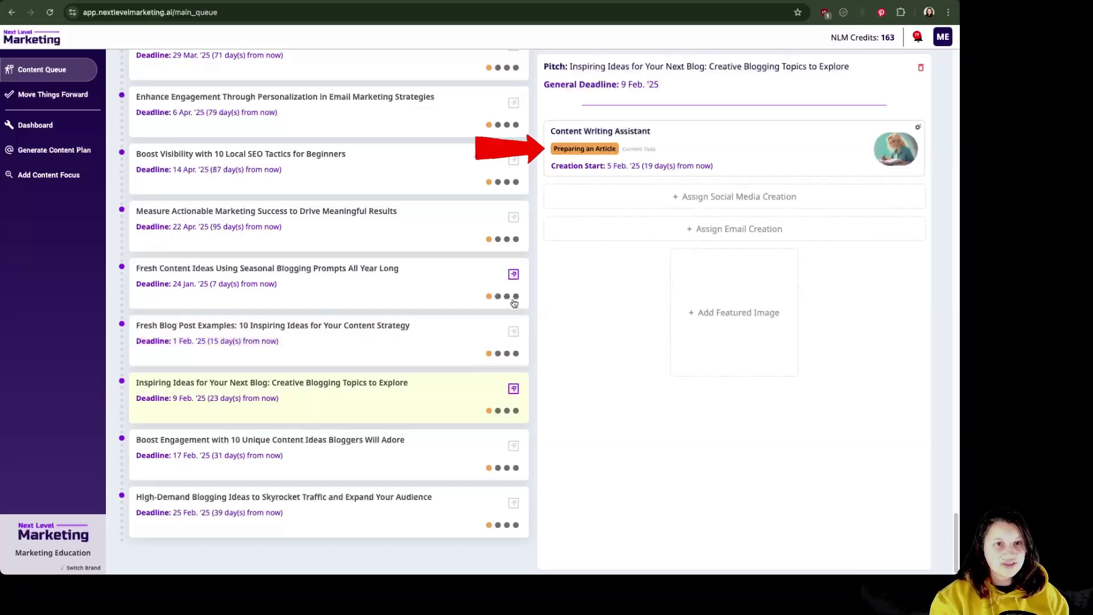
Set the pitch's content focus to "New Episode: Continuous Blogging", content style to Welcoming Style and approximate word count to 1000
click(739, 144)
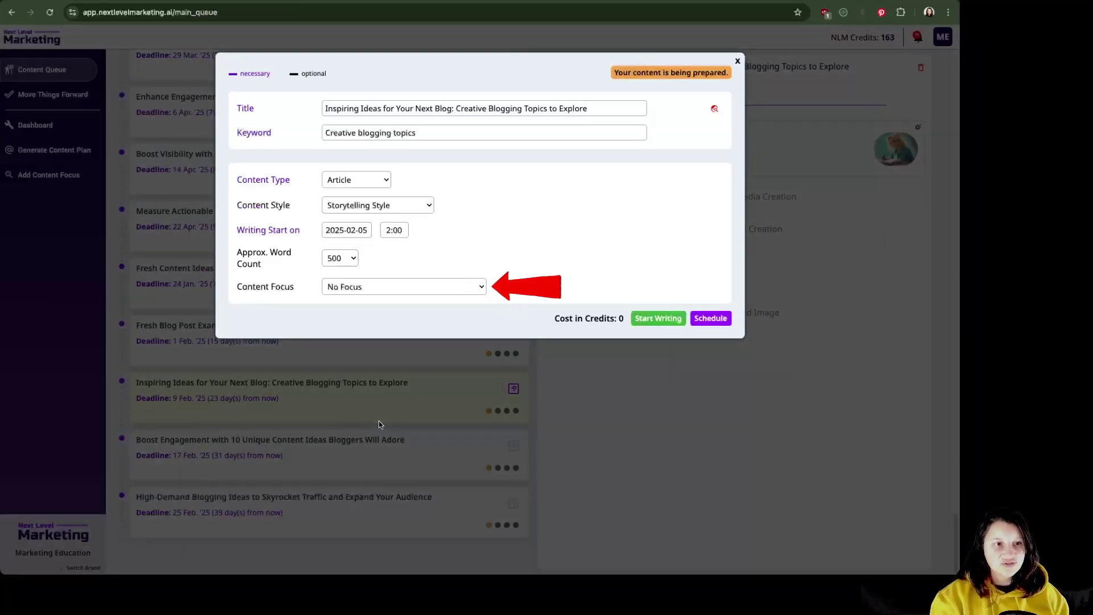
click(378, 422)
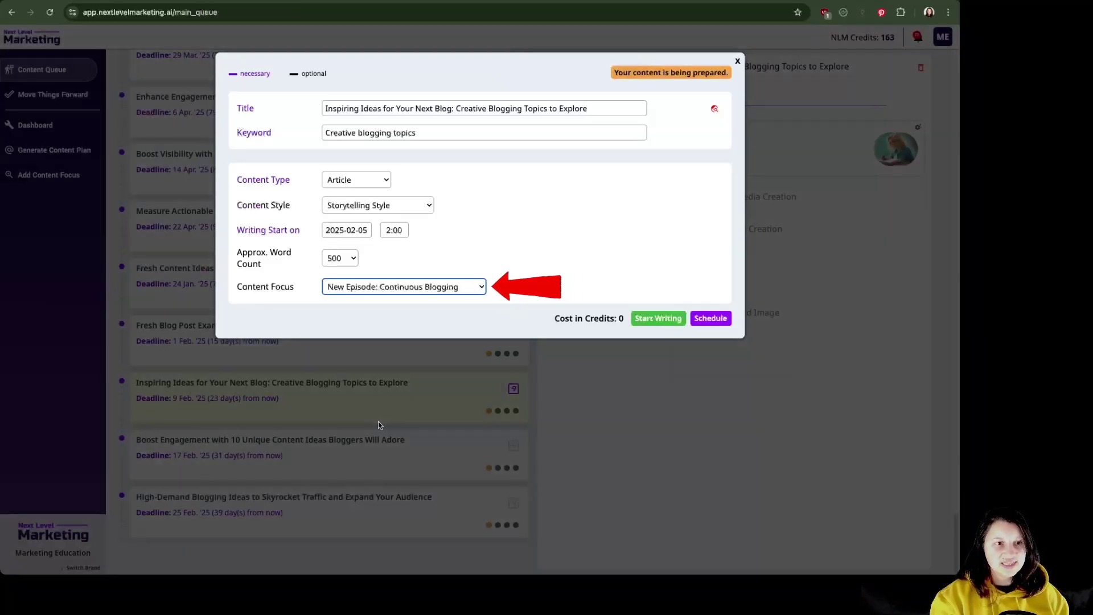
click(418, 206)
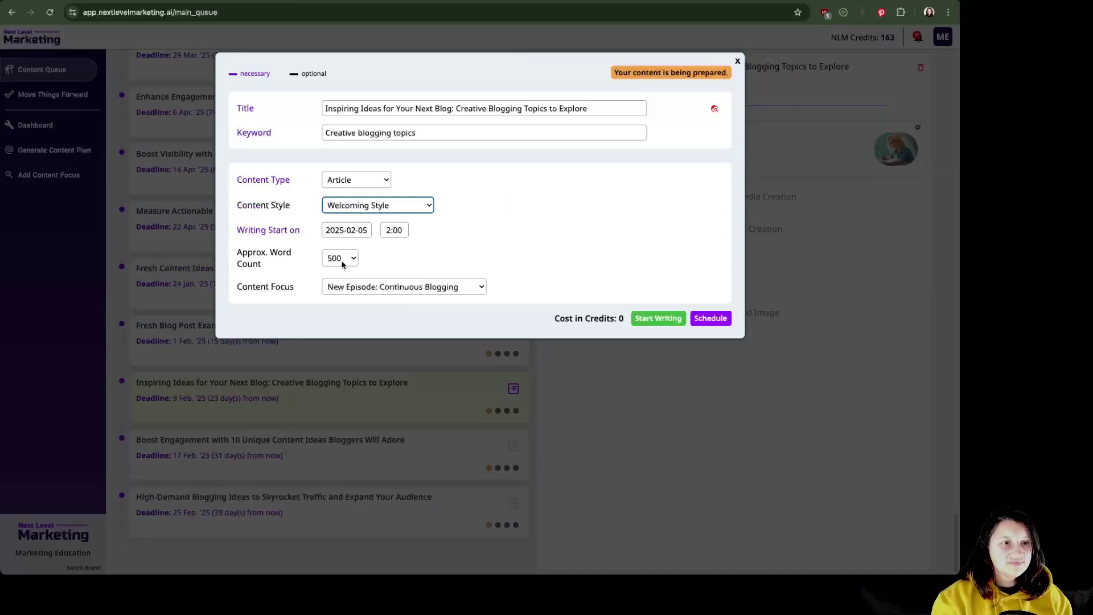
click(343, 264)
click(365, 259)
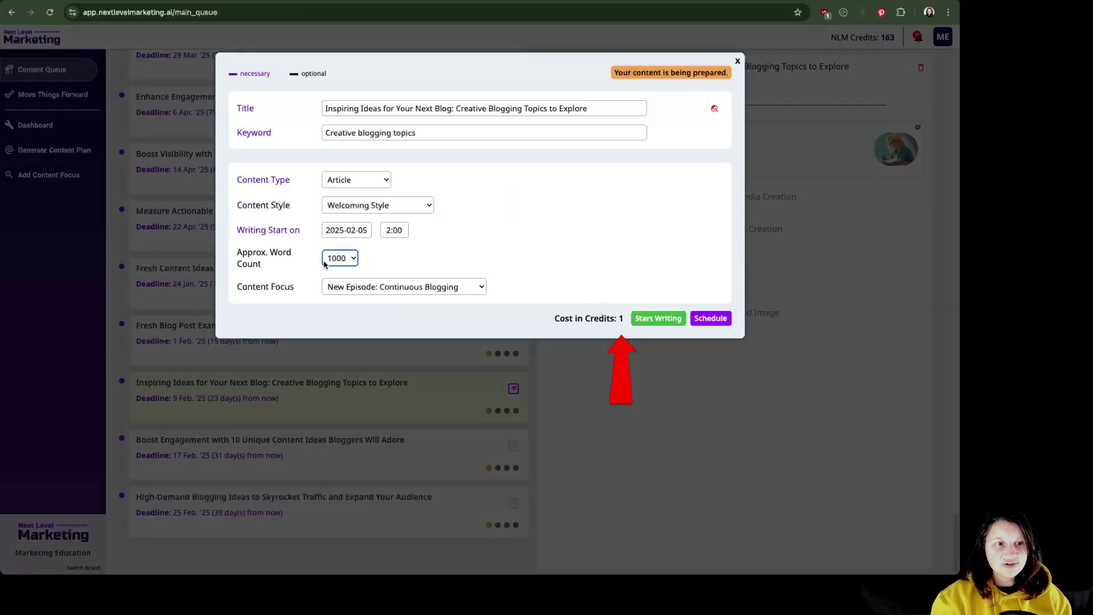
Start writing the "Inspiring Ideas for Your Next Blog" article, accept the credit charge and open the generated article for review
click(657, 318)
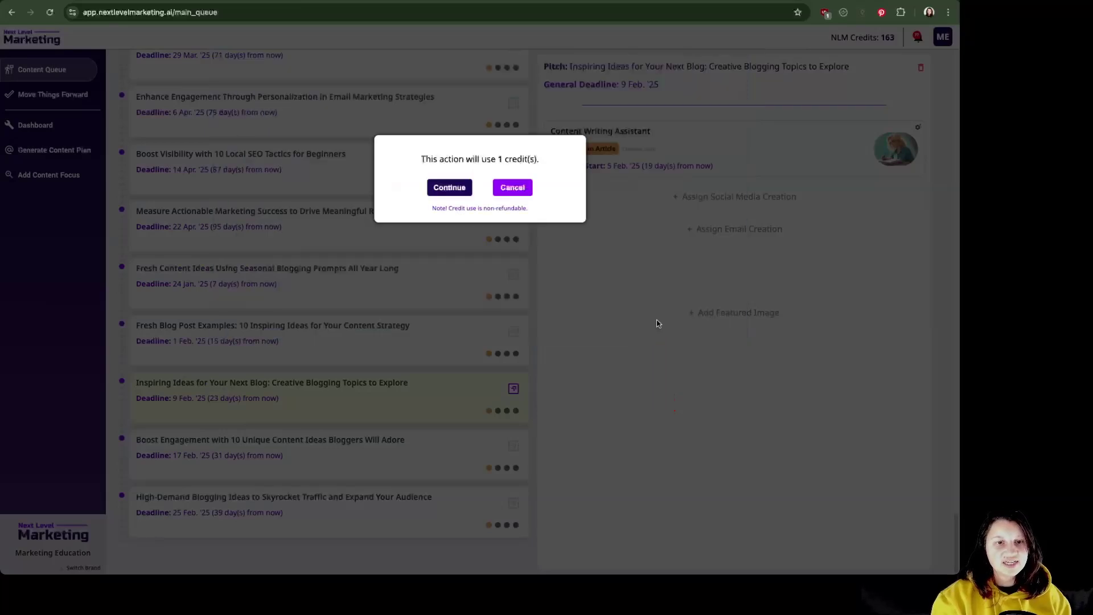
click(462, 189)
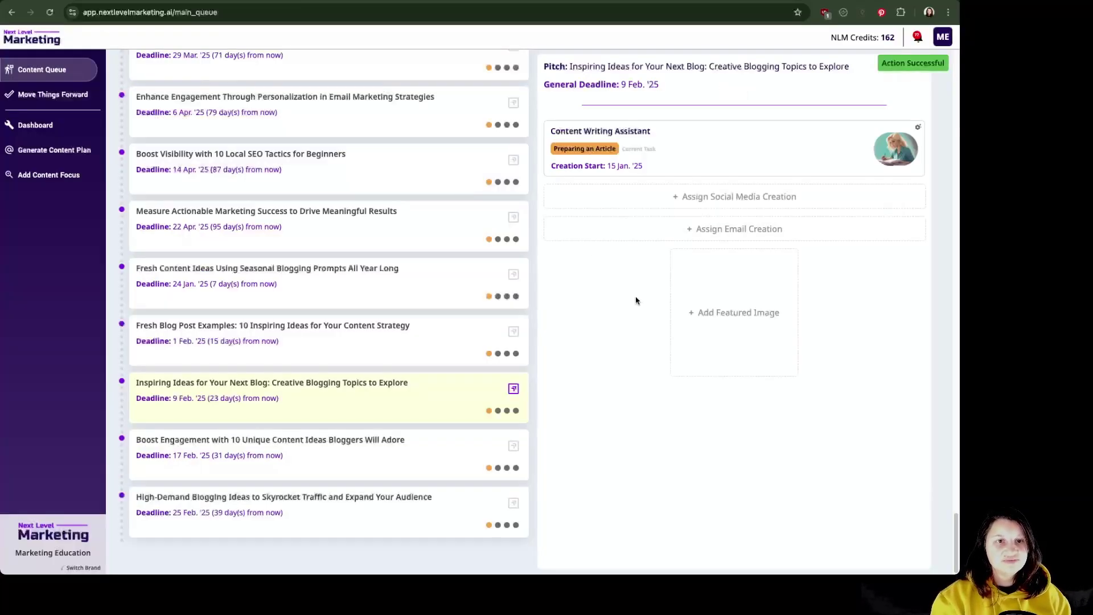
click(675, 159)
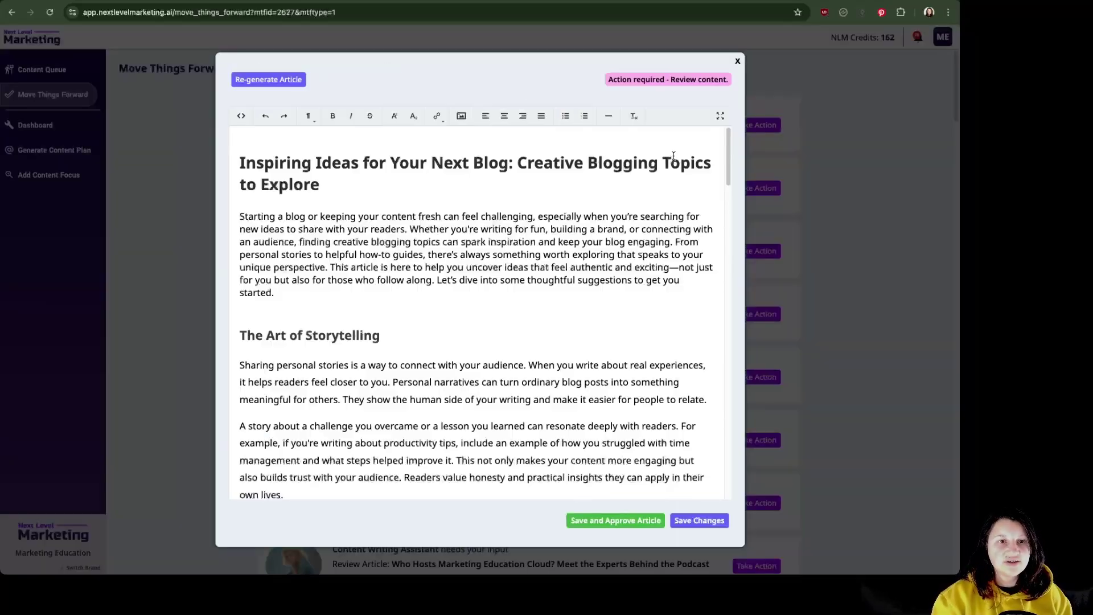
Review the generated article's sections for mentions of the "New Episode: Continuous Blogging" podcast and its Spotify links
scroll(539, 395, down, 15)
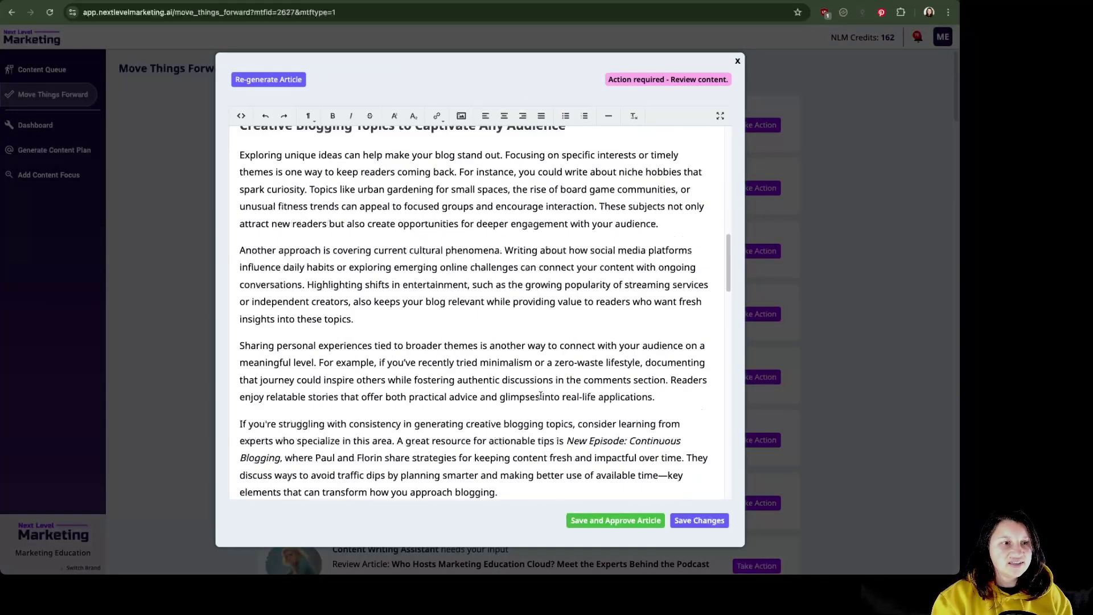
scroll(539, 395, down, 2)
scroll(536, 398, up, 9)
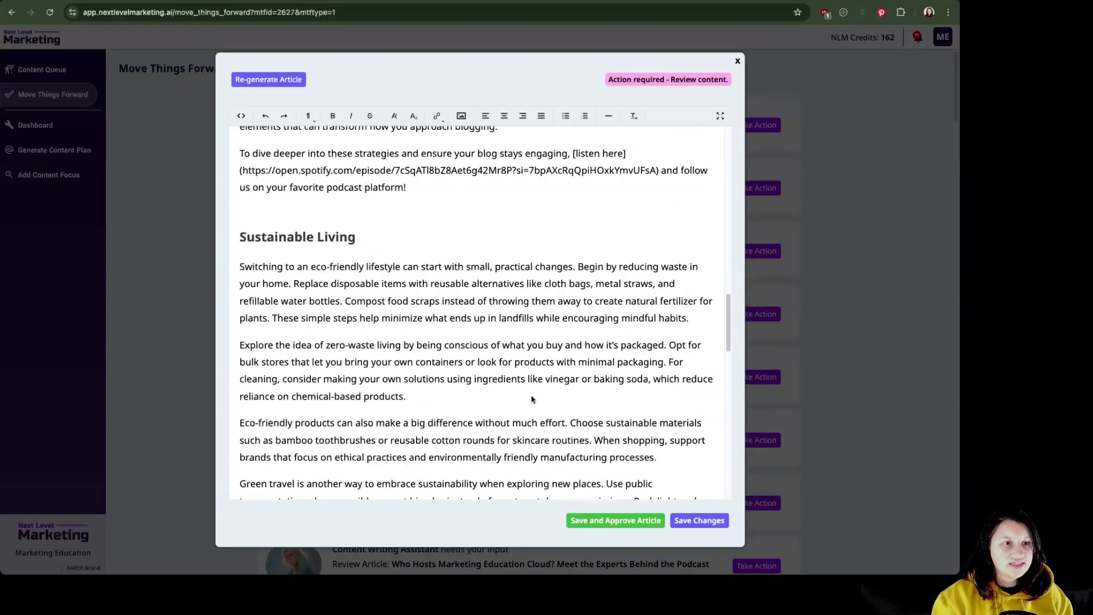
scroll(444, 299, up, 10)
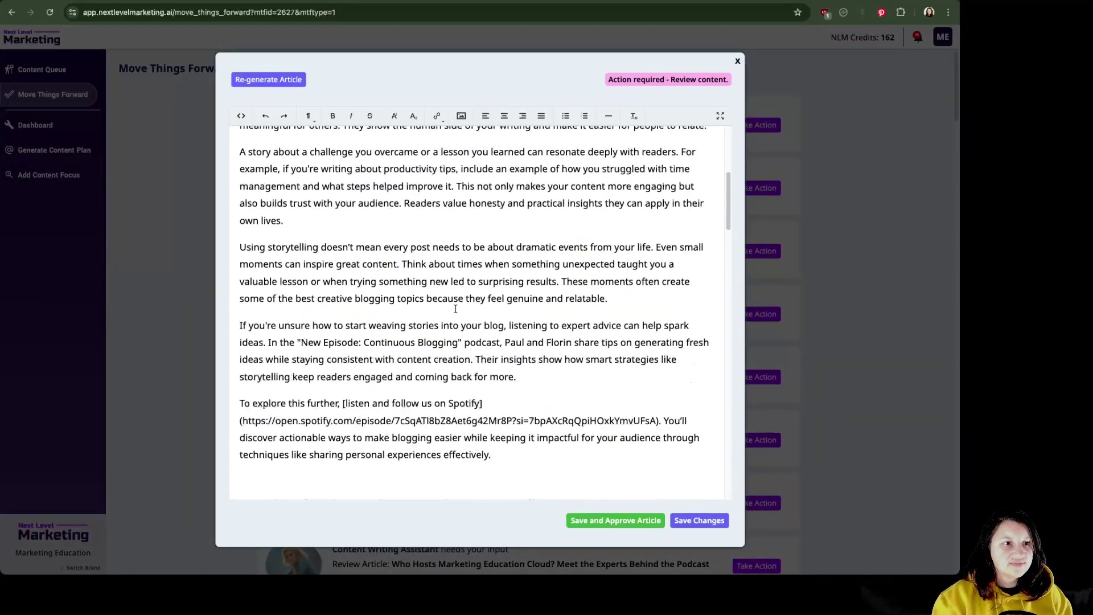
scroll(455, 309, down, 5)
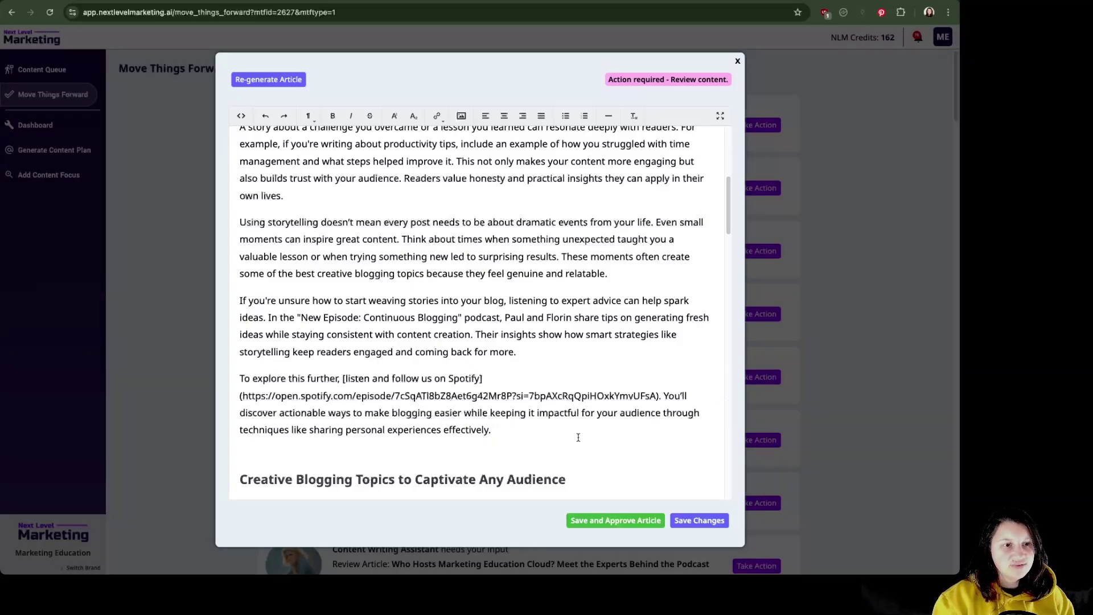
scroll(620, 419, down, 6)
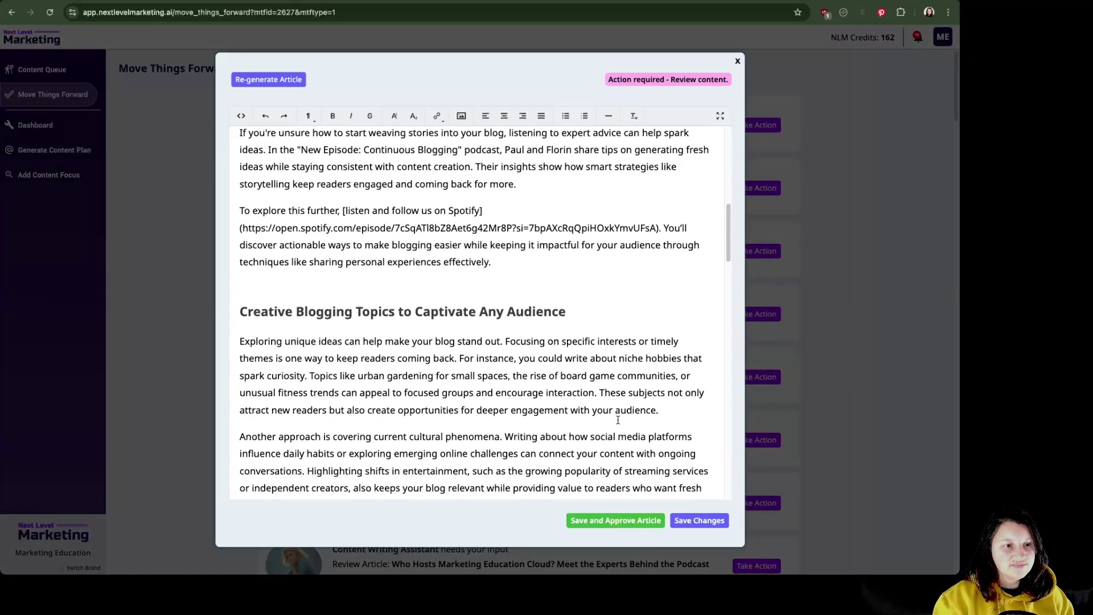
scroll(618, 420, down, 4)
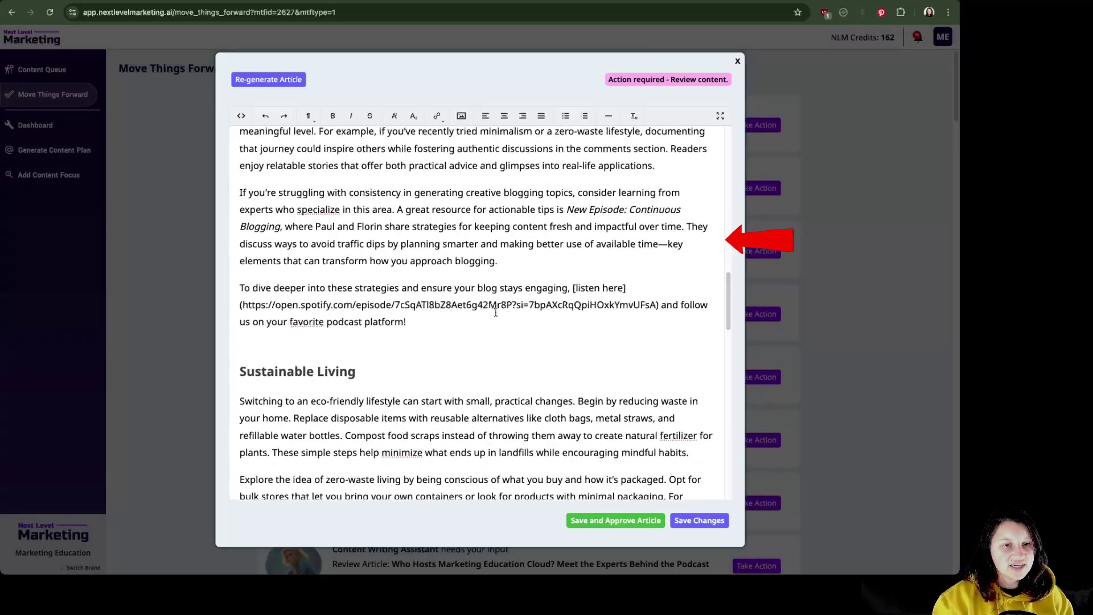
scroll(485, 337, down, 7)
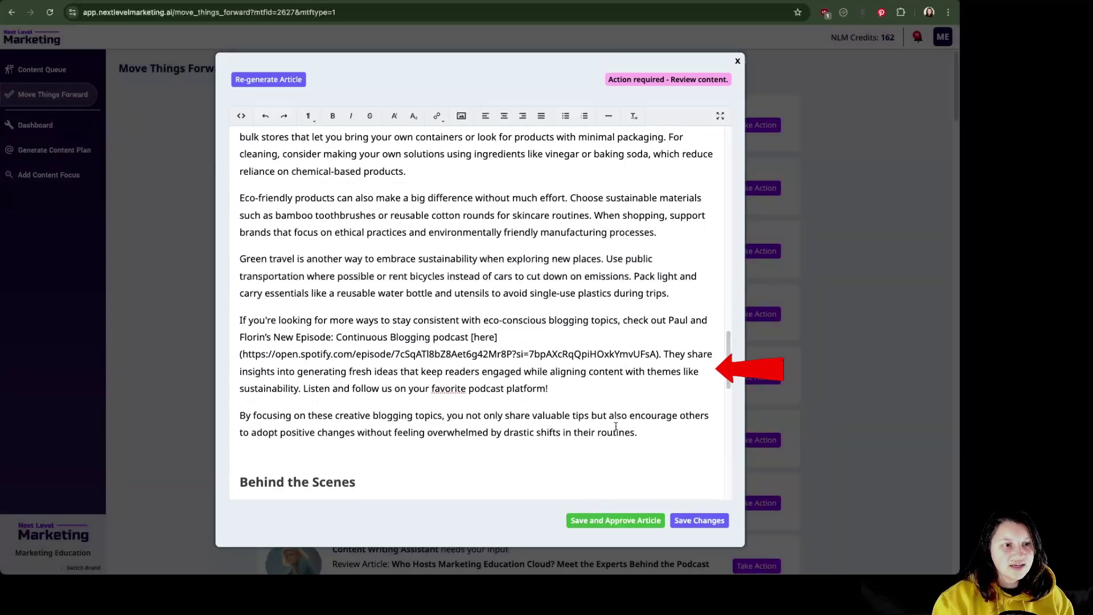
scroll(546, 375, down, 10)
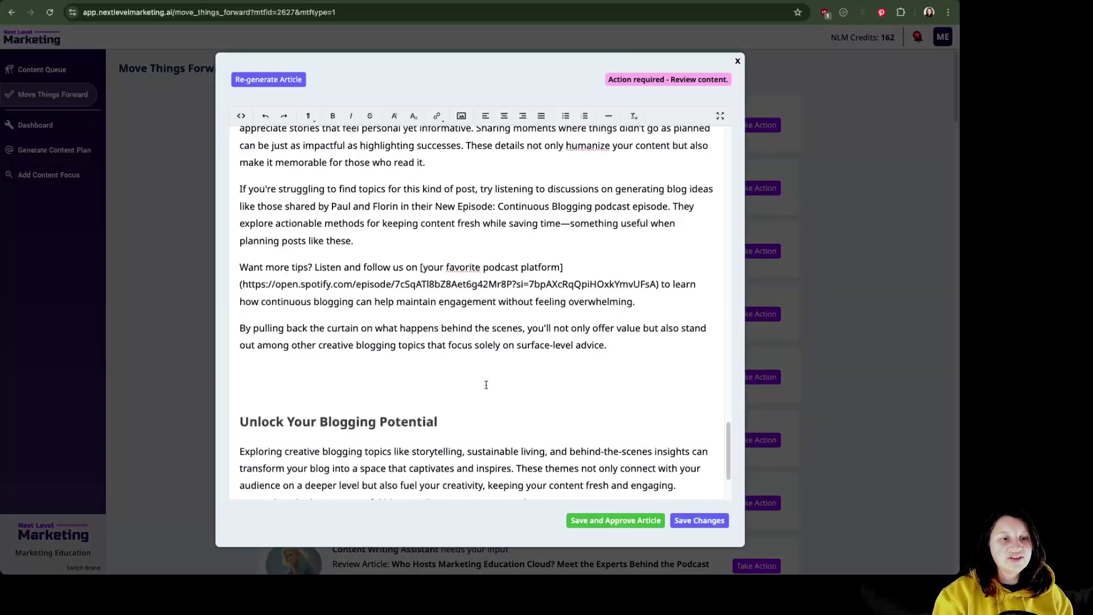
scroll(487, 384, down, 2)
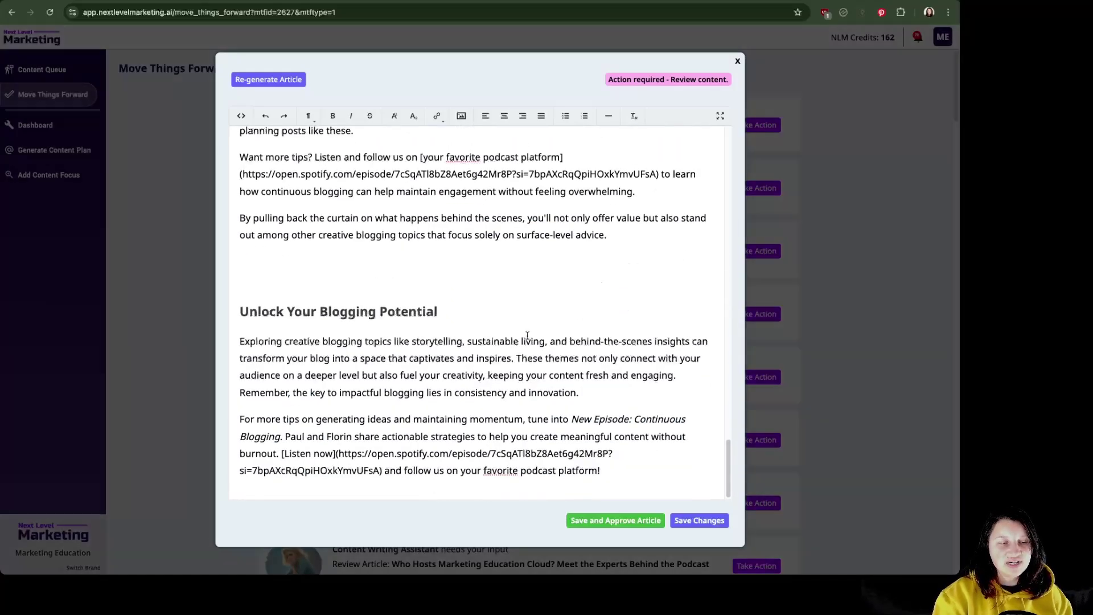
scroll(524, 342, up, 15)
scroll(524, 337, up, 5)
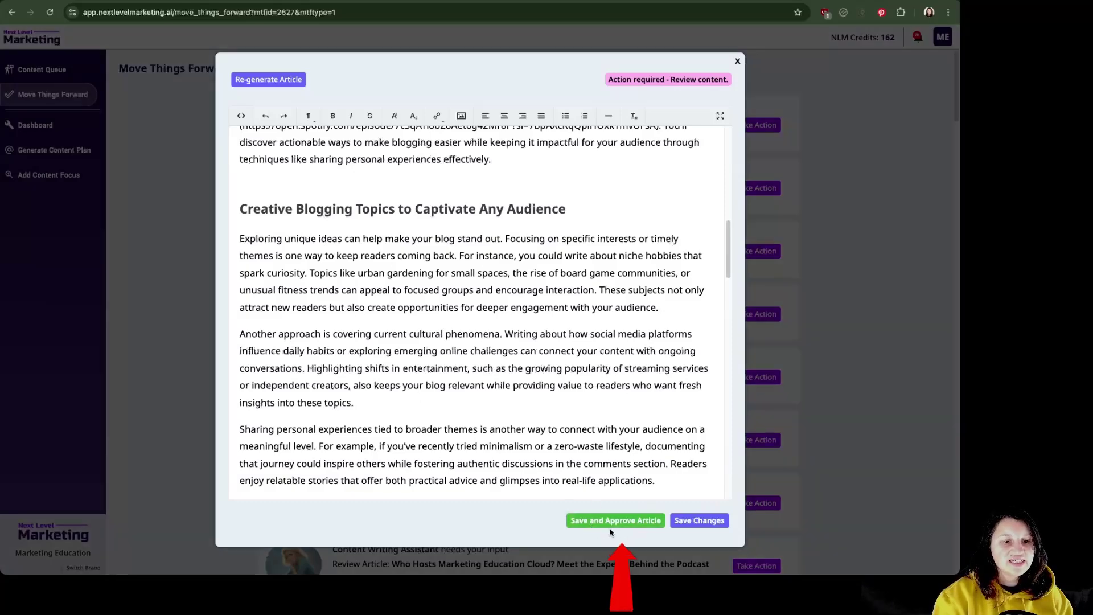
Save and approve the "Inspiring Ideas for Your Next Blog" article and close its review window
click(636, 525)
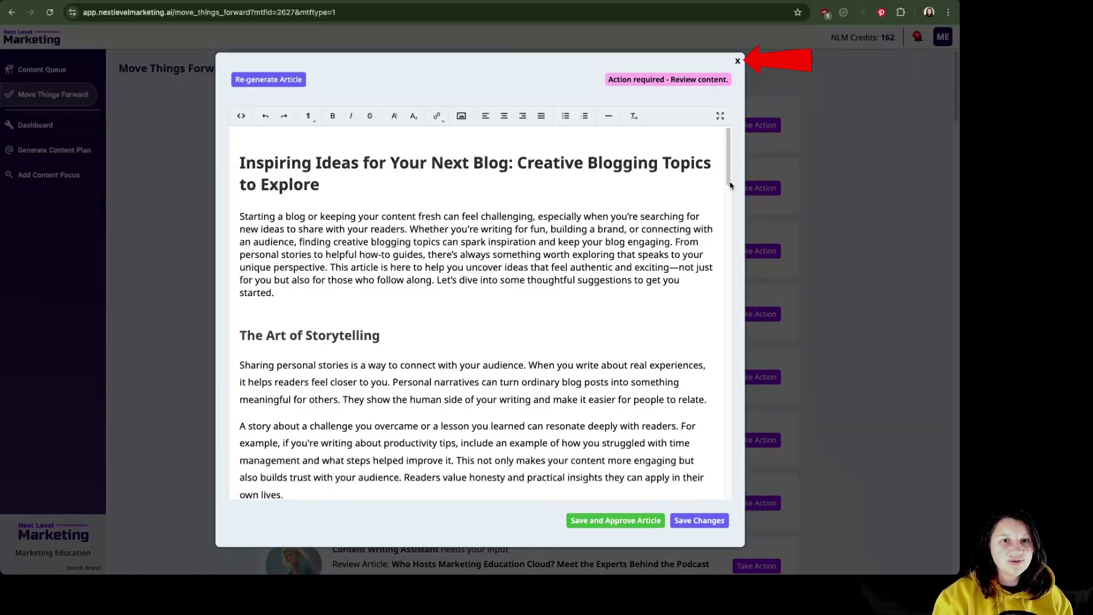
click(738, 60)
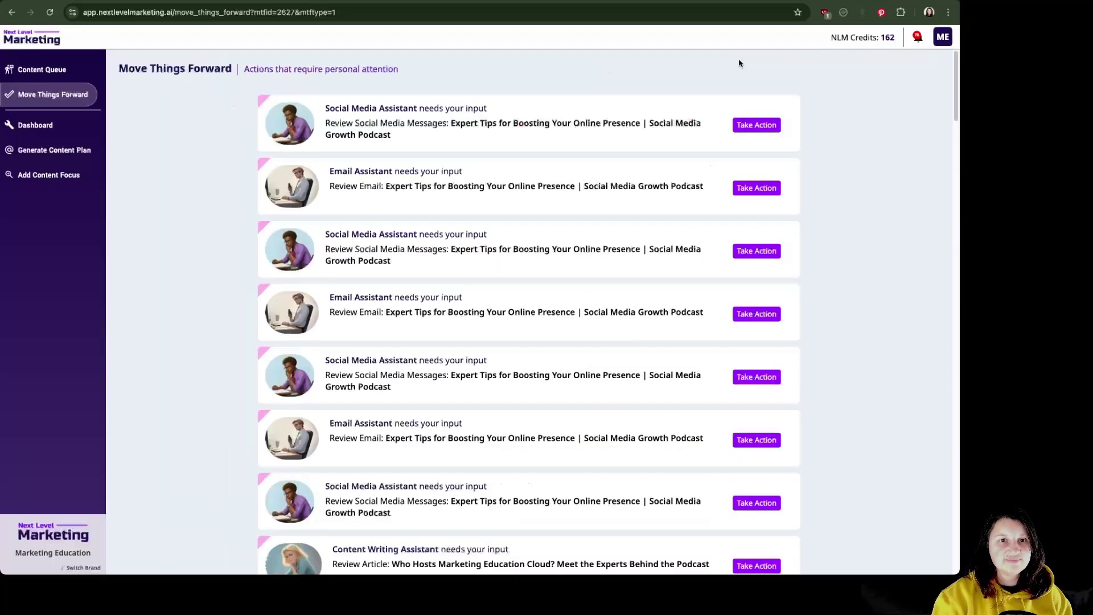